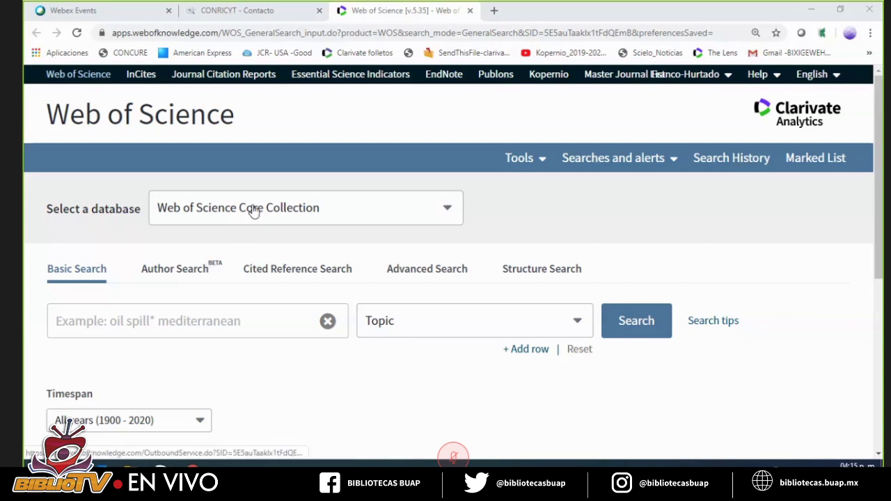
Switch the Web of Science interface language to Spanish (Español) and run a basic topic search for "energy" in the Core Collection
click(821, 76)
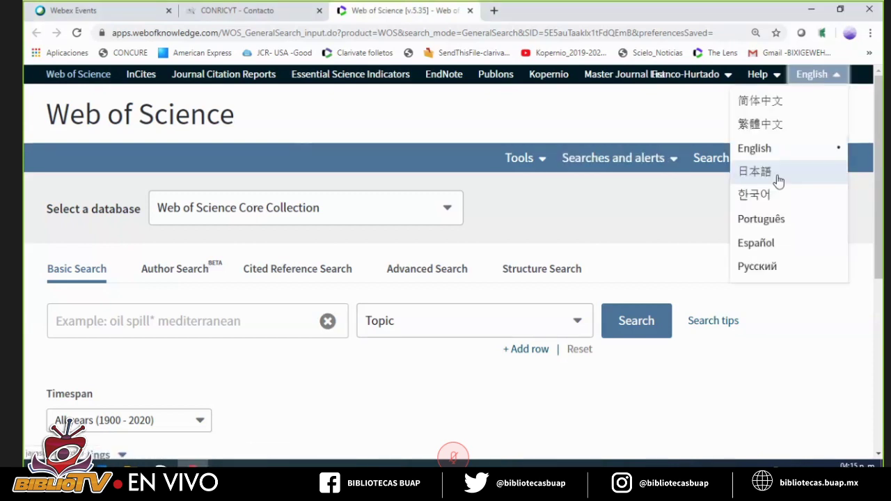
click(758, 247)
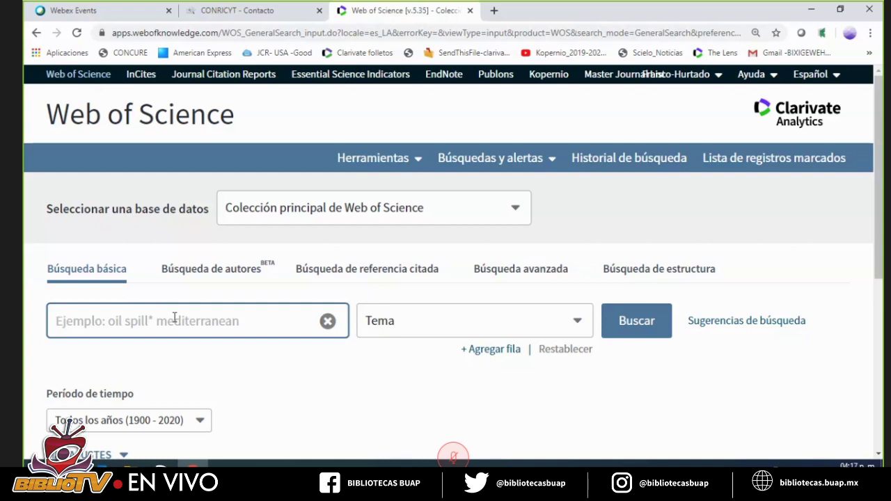
text(energy)
key(Return)
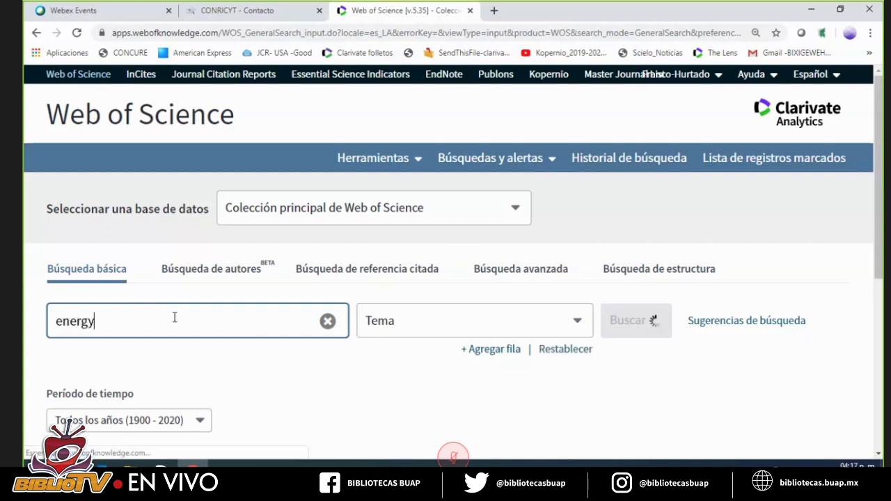
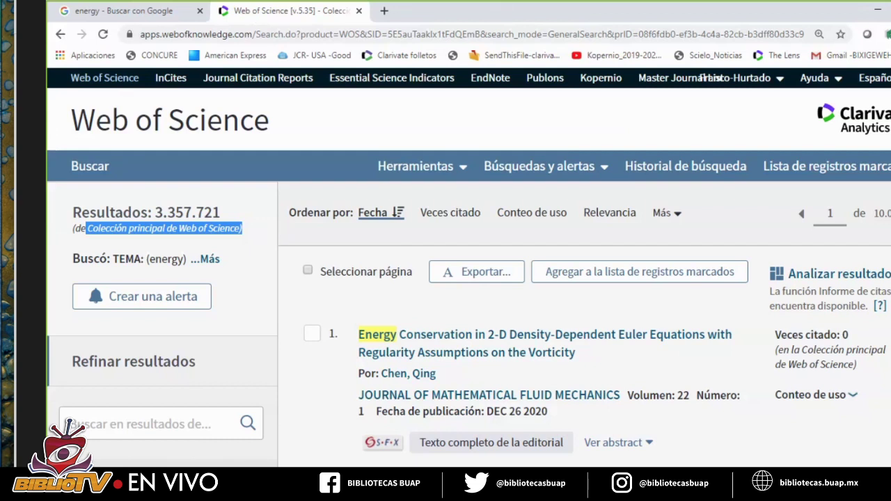
Examine the publication dates of the first two records in the search results
scroll(580, 298, down, 2)
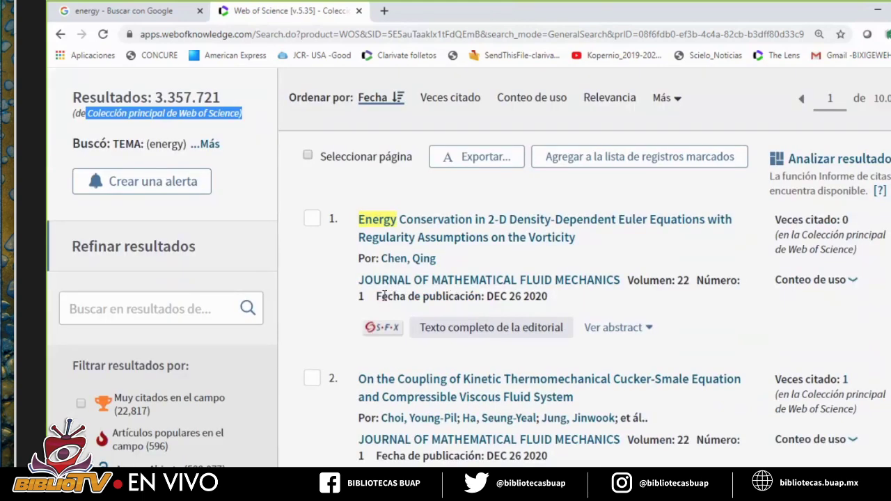
drag(376, 296, 550, 299)
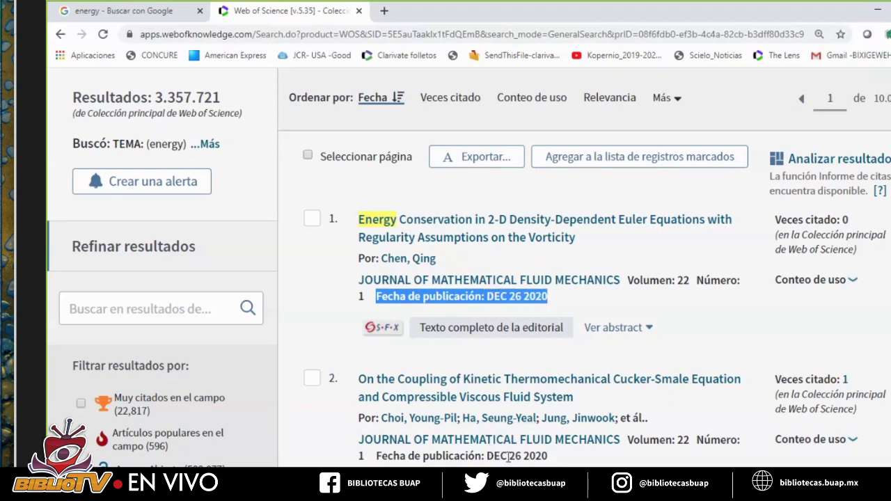
drag(507, 456, 549, 455)
Look over the refinement filters for publication years, Web of Science categories and document types, ending back at the start of the results
key(super+Tab)
scroll(403, 279, down, 10)
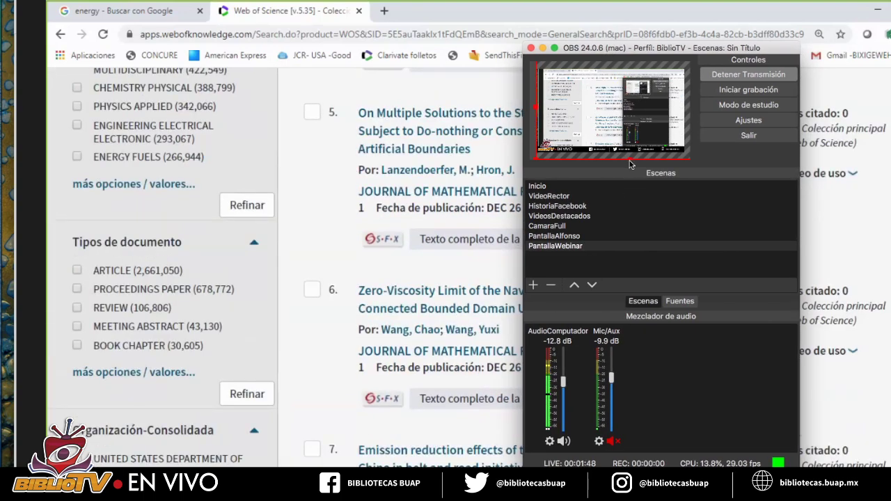
key(Page_Down)
key(Page_Down)
key(Page_Up)
key(Page_Up)
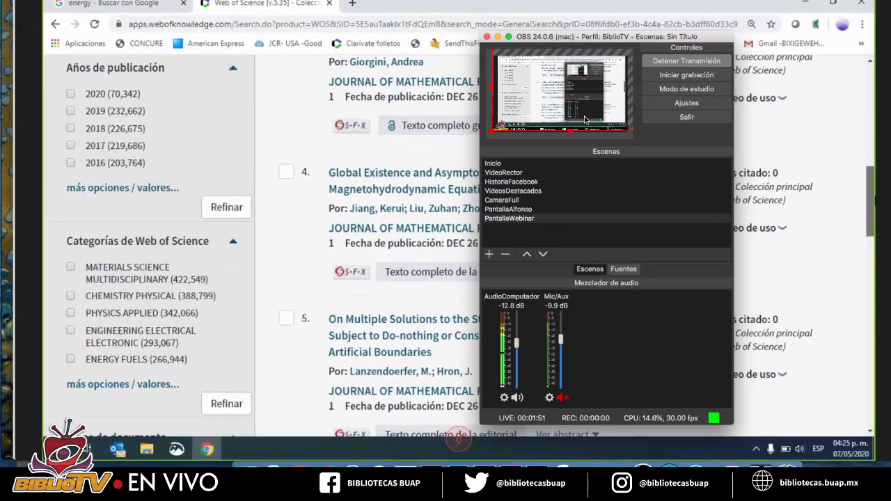
key(Page_Up)
key(Page_Up)
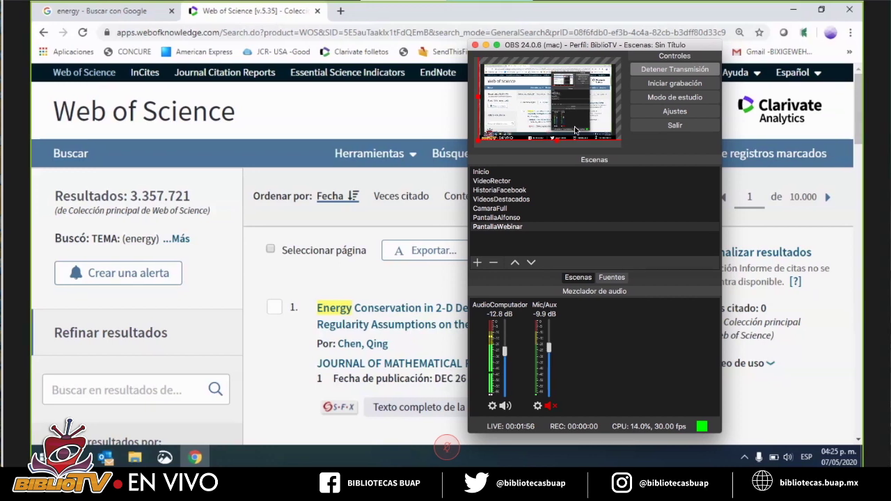
click(370, 221)
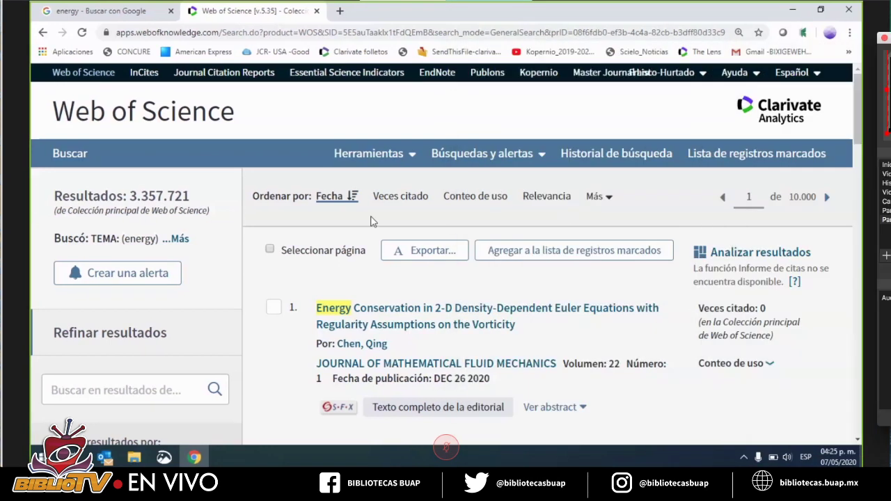
Reverse the date order of the results, re-sort them by times cited, and highlight the first record's citation count
click(330, 199)
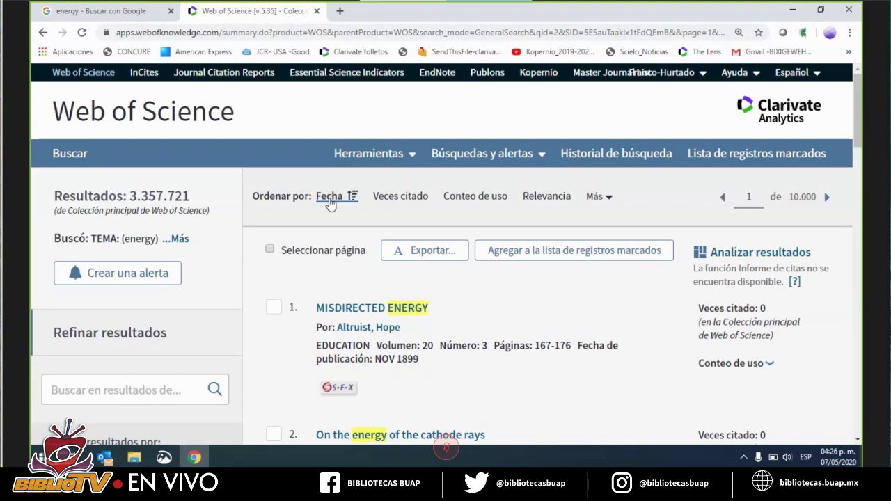
click(399, 198)
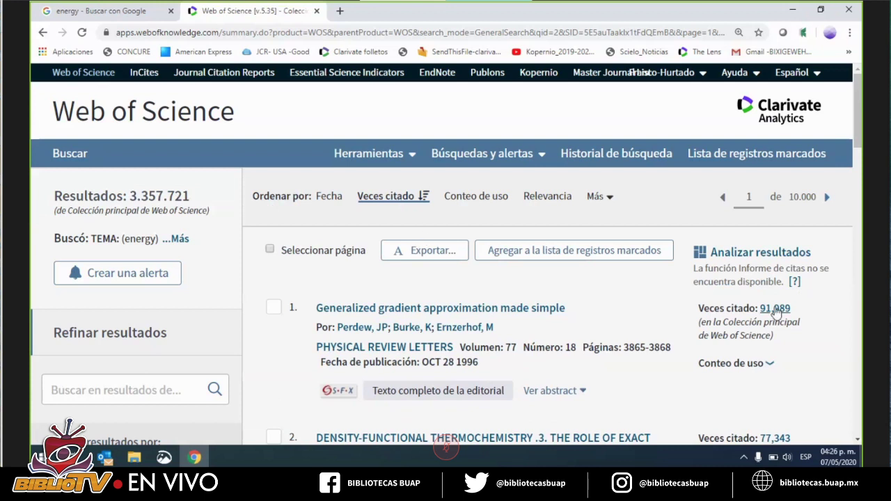
drag(792, 308, 759, 308)
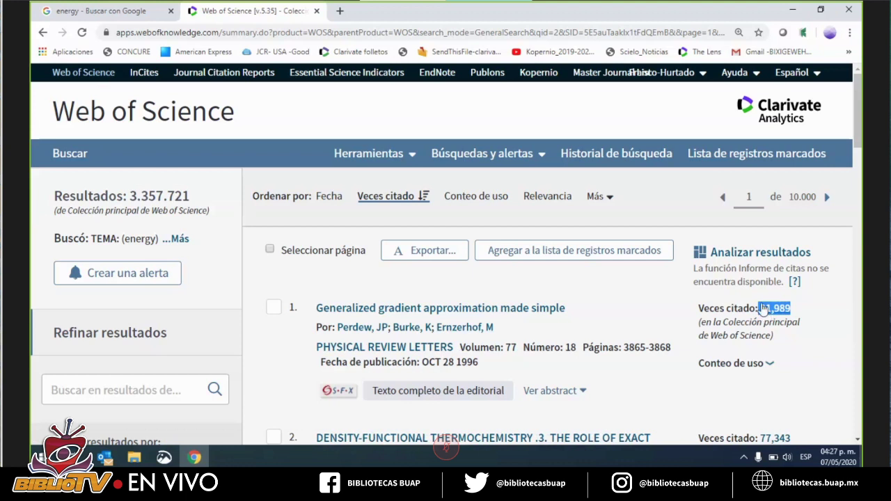
Open the full record of "Generalized gradient approximation made simple" and review its abstract, keywords, author and journal information
click(355, 308)
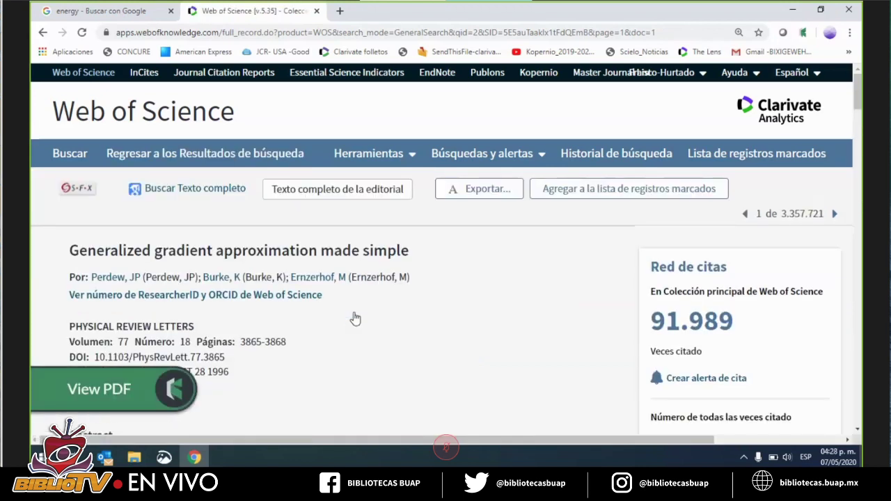
scroll(355, 319, down, 2)
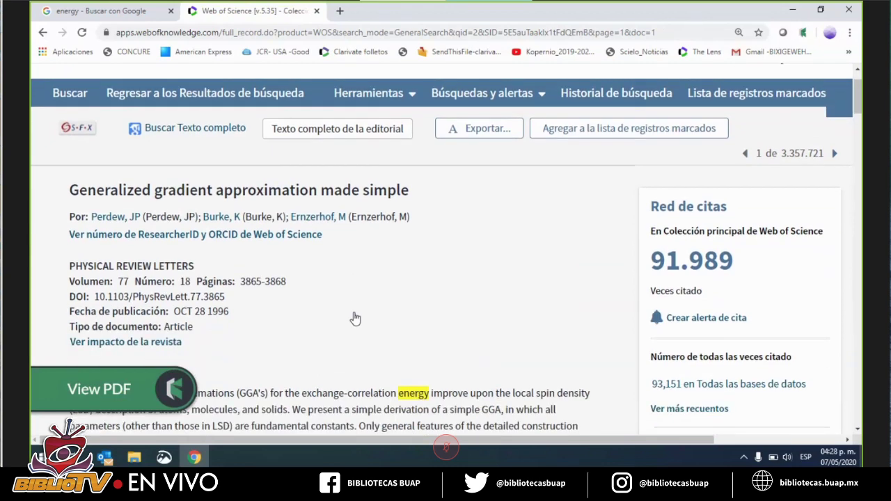
scroll(355, 319, down, 7)
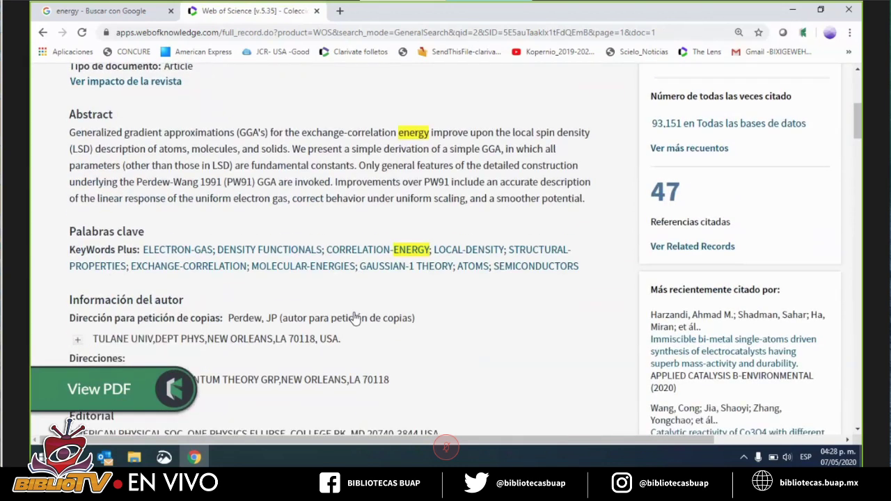
scroll(355, 318, down, 4)
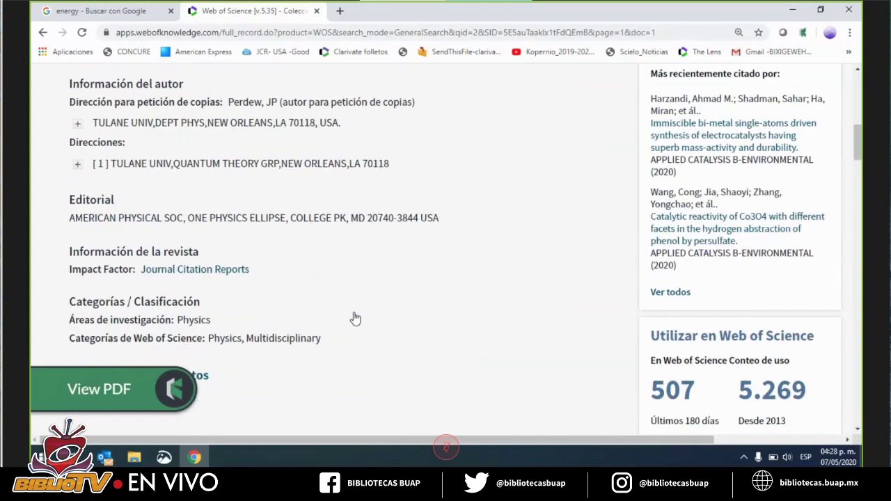
scroll(355, 318, down, 3)
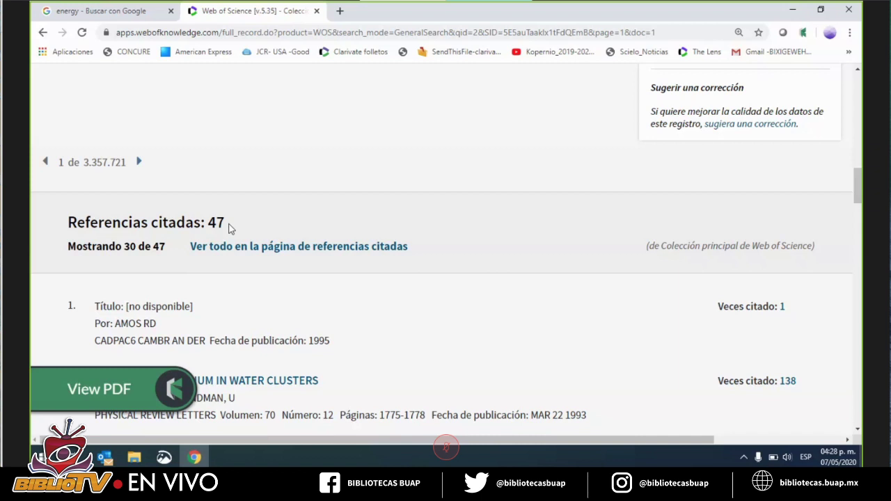
Highlight the cited references count and the title entry of the first cited reference
drag(226, 223, 209, 222)
drag(858, 200, 859, 215)
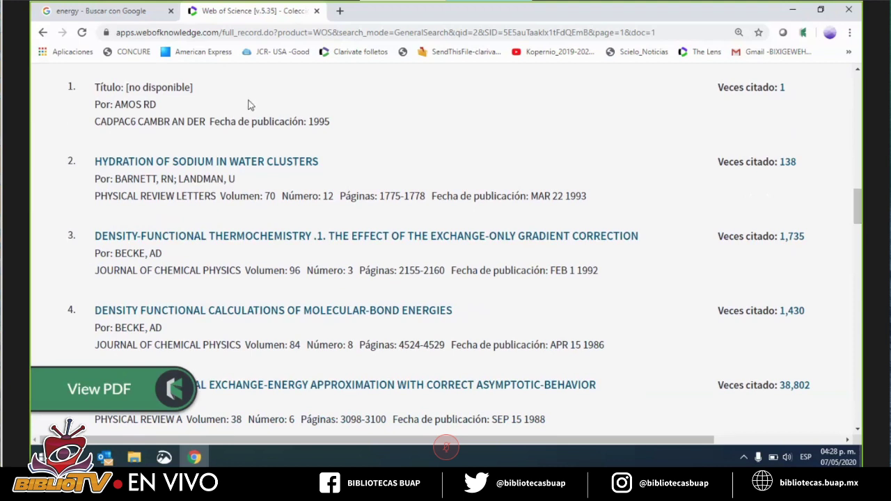
drag(192, 89, 124, 89)
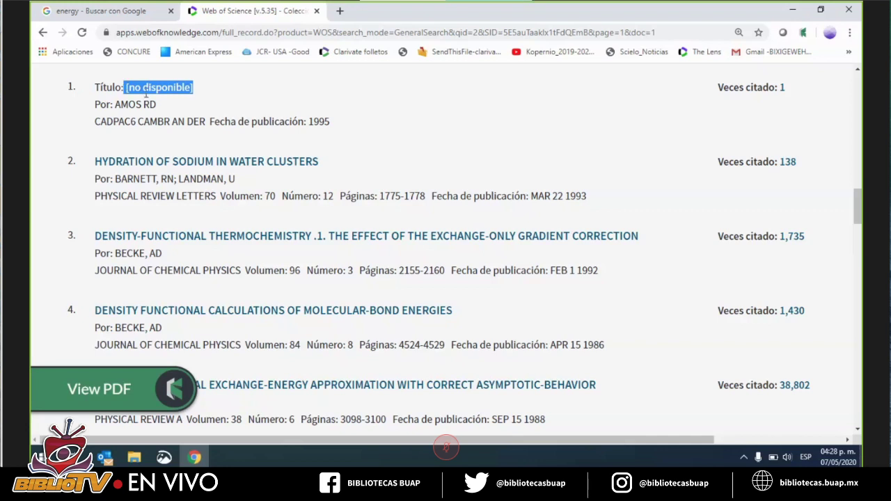
Read through the article's cited references, from the second one to the end of the displayed list
scroll(186, 167, down, 1)
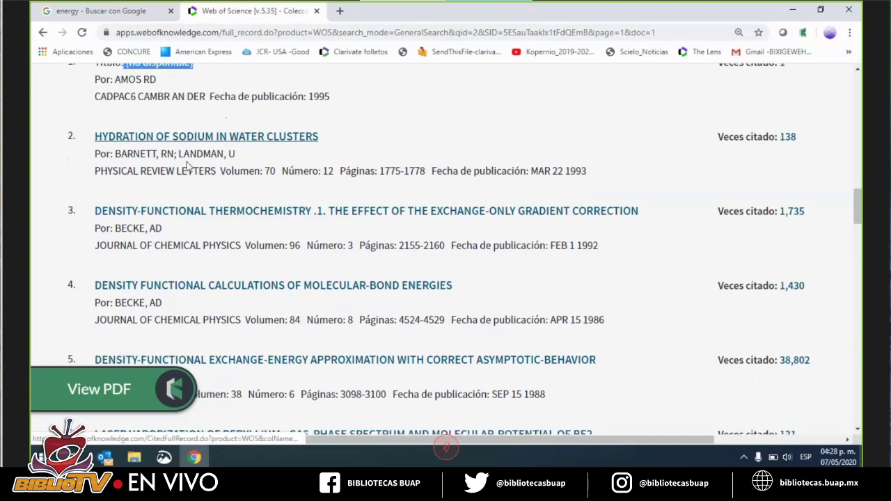
scroll(187, 167, down, 2)
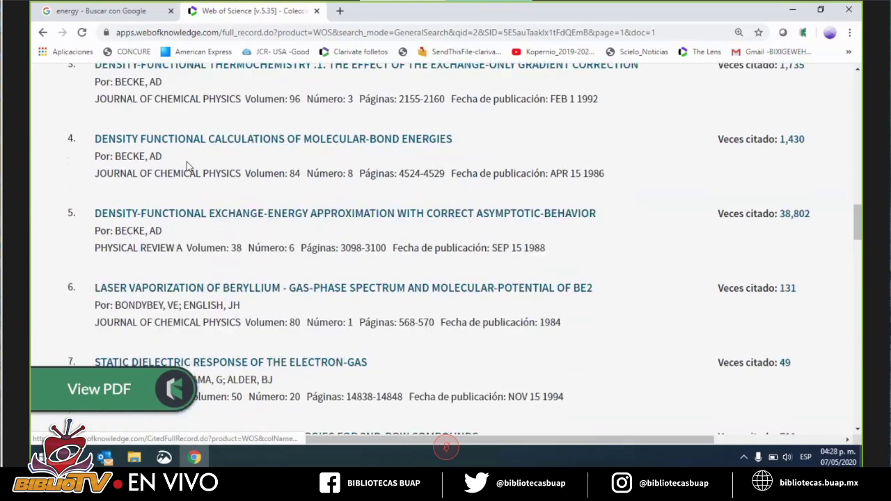
scroll(187, 165, down, 1)
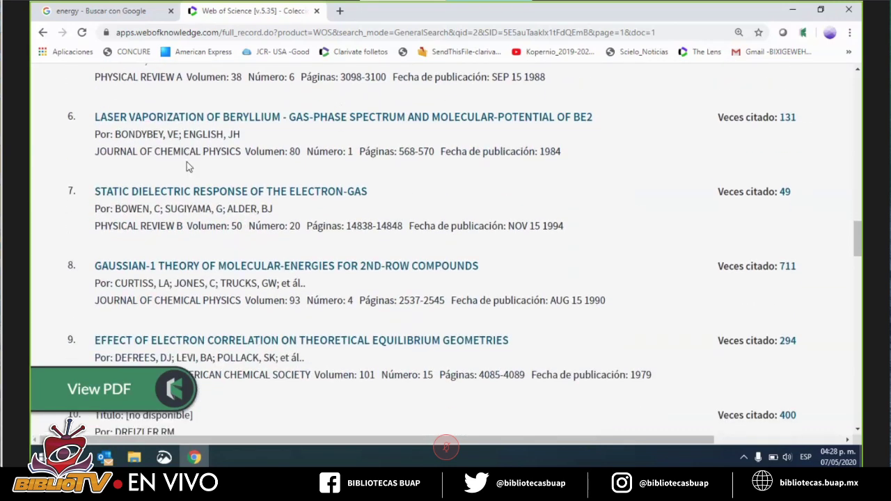
scroll(187, 167, down, 1)
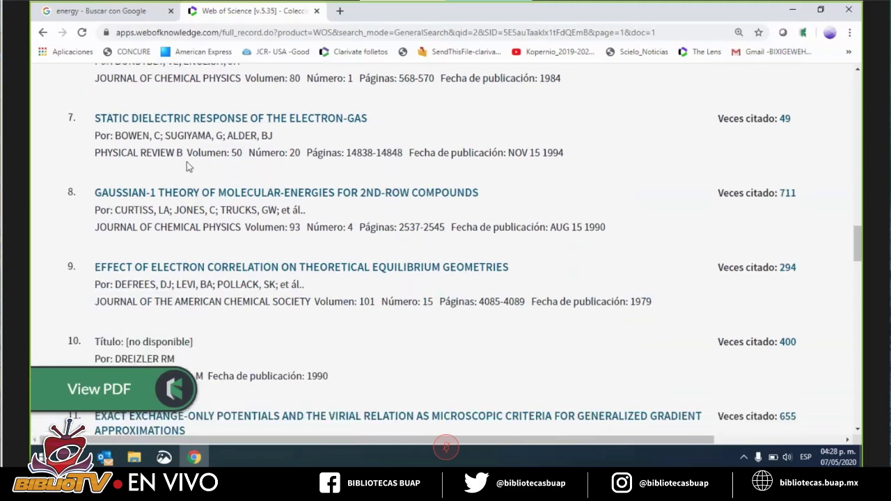
scroll(188, 165, down, 1)
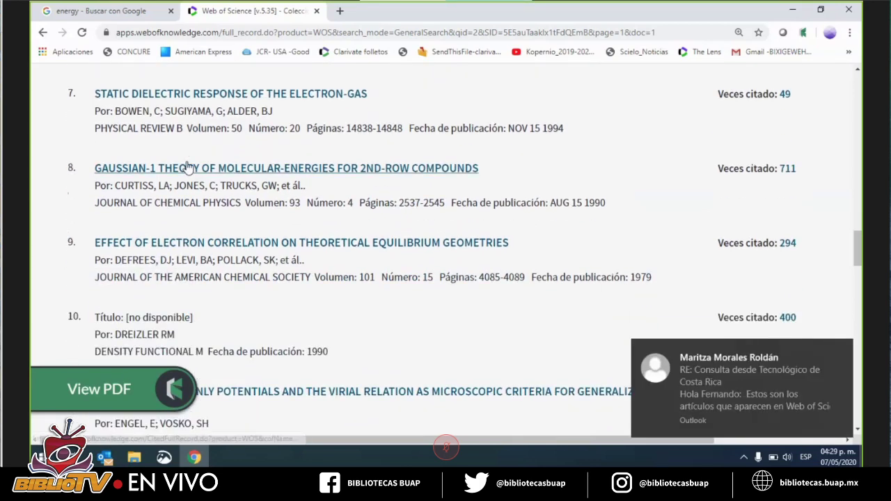
scroll(186, 165, down, 3)
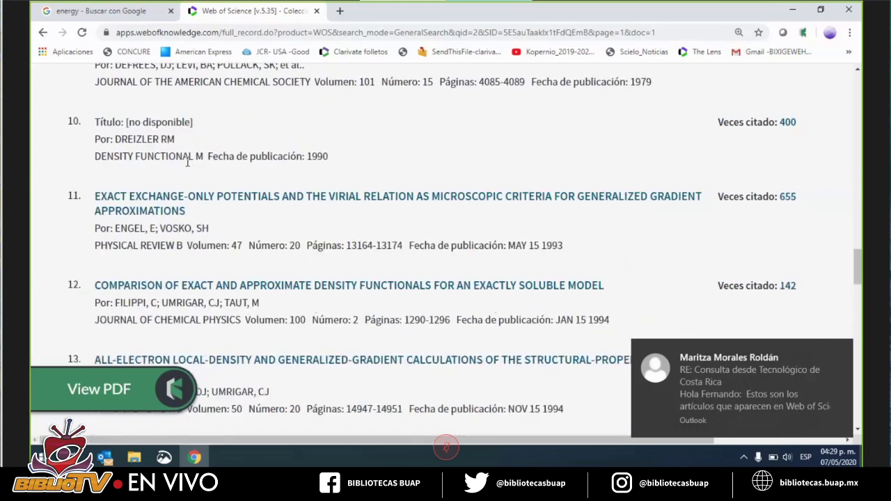
scroll(187, 164, down, 3)
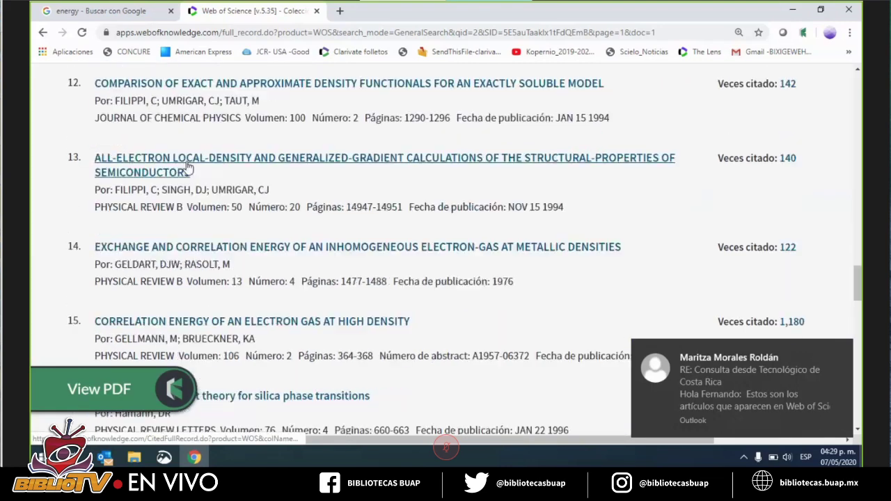
scroll(186, 165, down, 2)
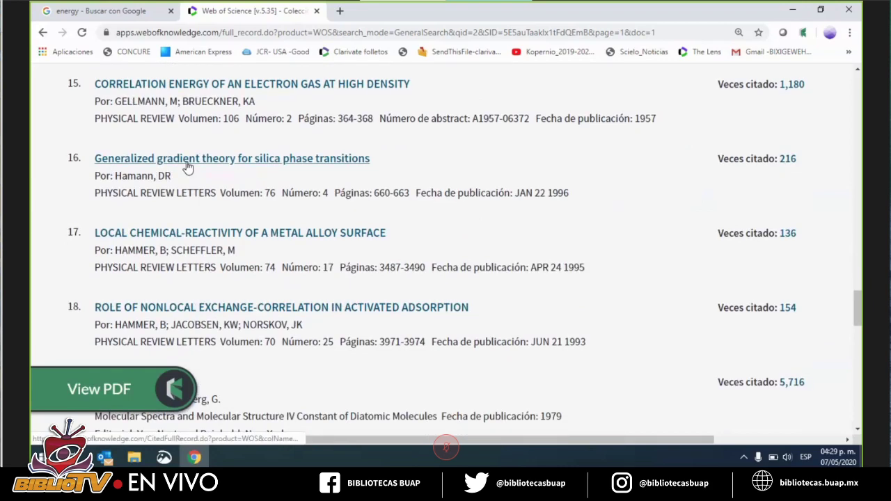
scroll(187, 166, down, 3)
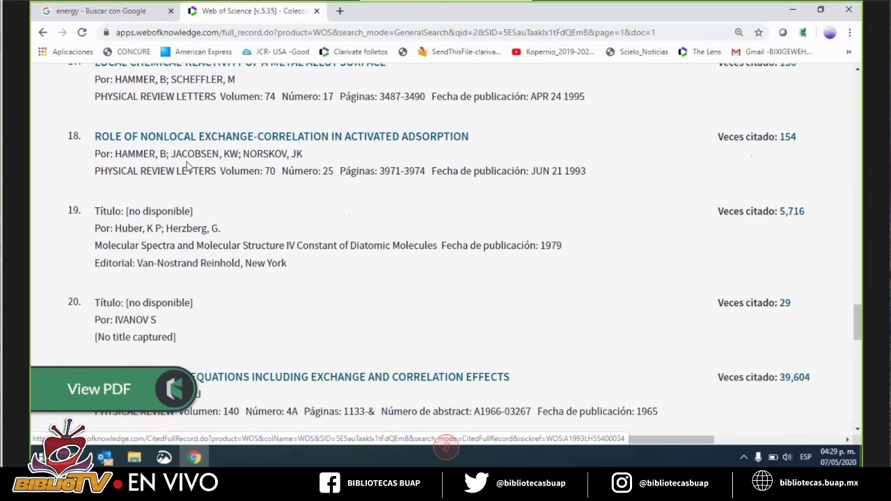
scroll(186, 166, down, 1)
scroll(186, 166, down, 7)
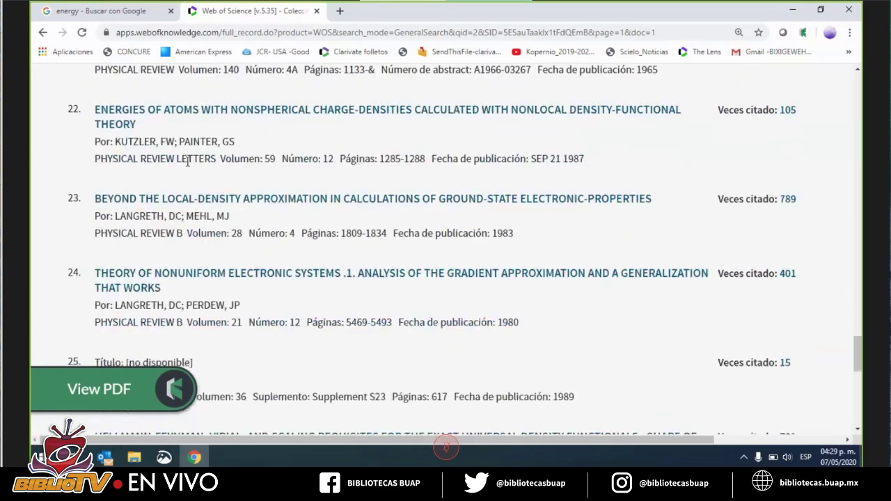
scroll(187, 165, down, 3)
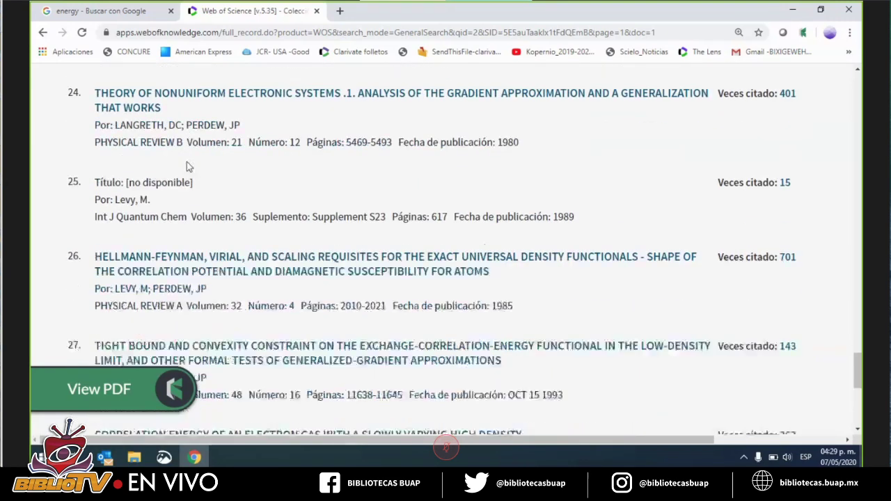
scroll(186, 165, down, 4)
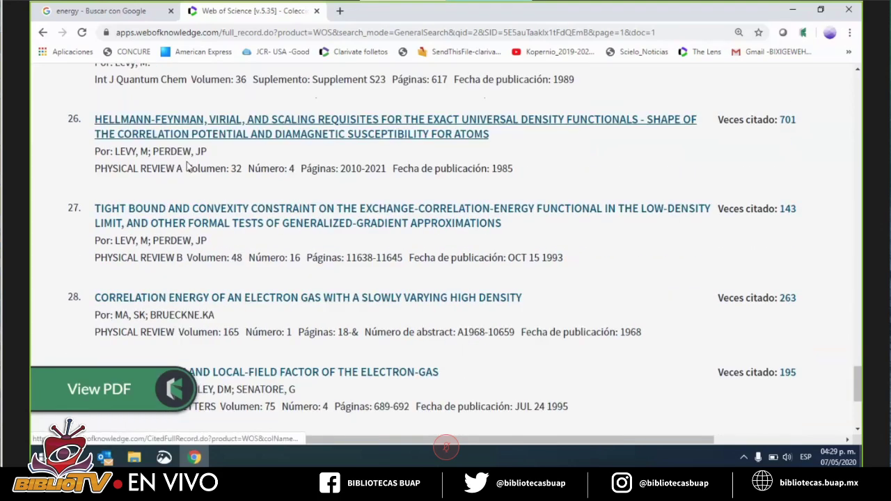
scroll(186, 162, down, 1)
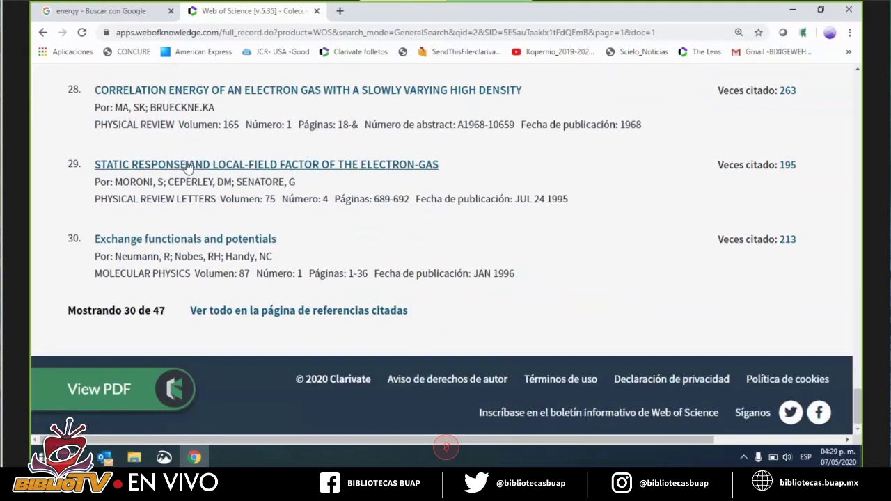
Look back over the cited references up to the first entries and down again to the early twenties
scroll(186, 161, up, 1)
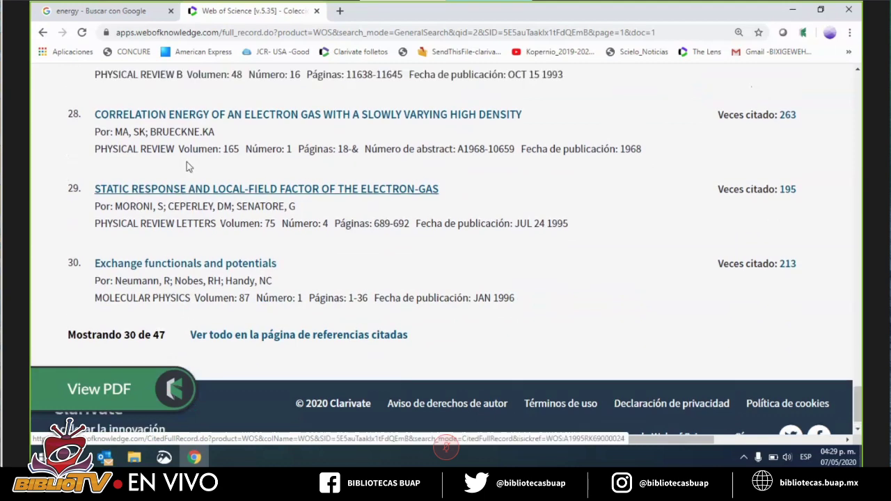
scroll(186, 162, up, 9)
scroll(186, 167, up, 10)
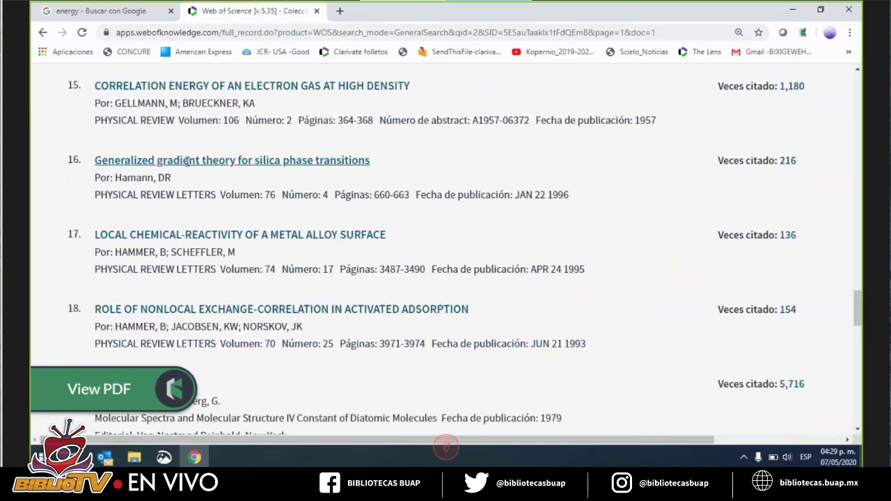
scroll(186, 167, up, 5)
scroll(186, 165, up, 3)
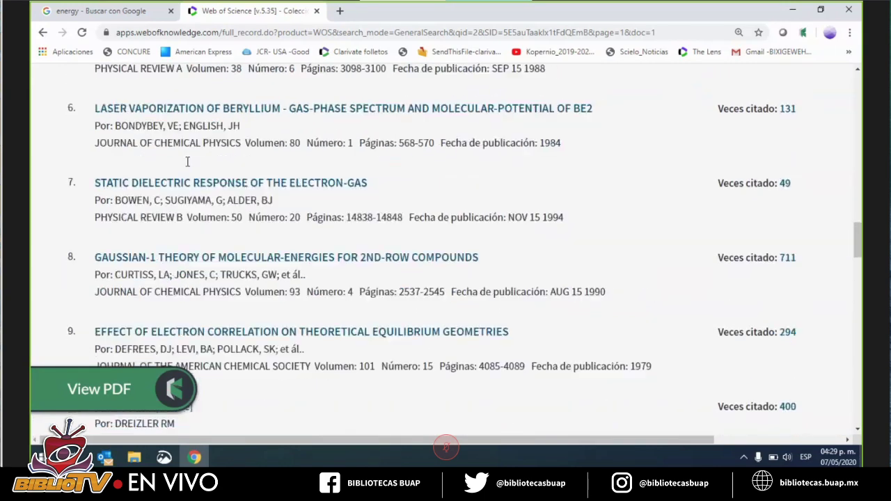
scroll(186, 167, up, 2)
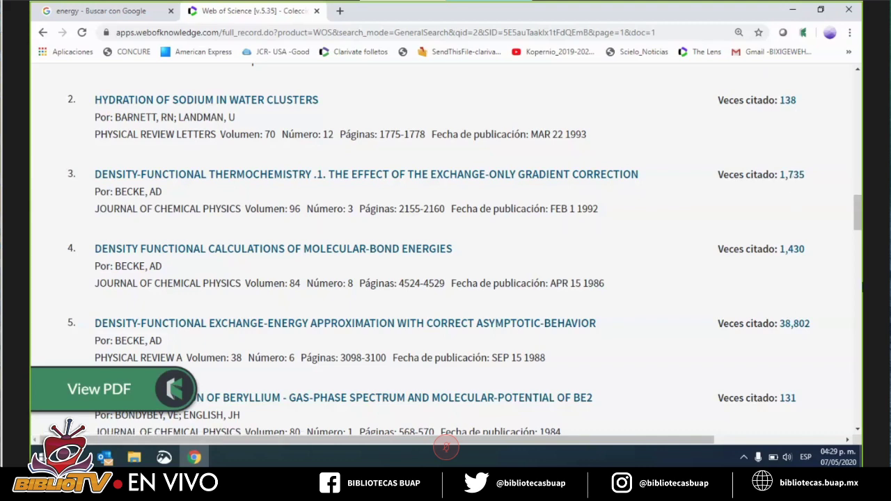
scroll(861, 291, down, 5)
scroll(861, 295, down, 12)
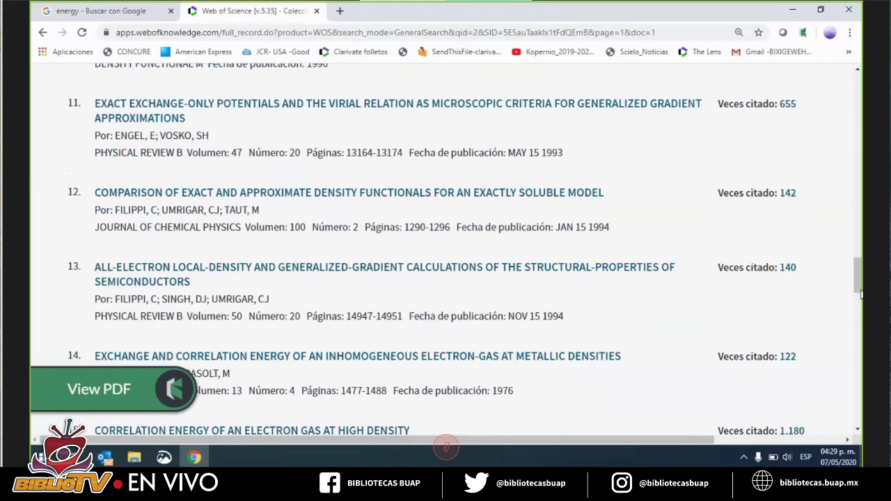
scroll(854, 341, down, 2)
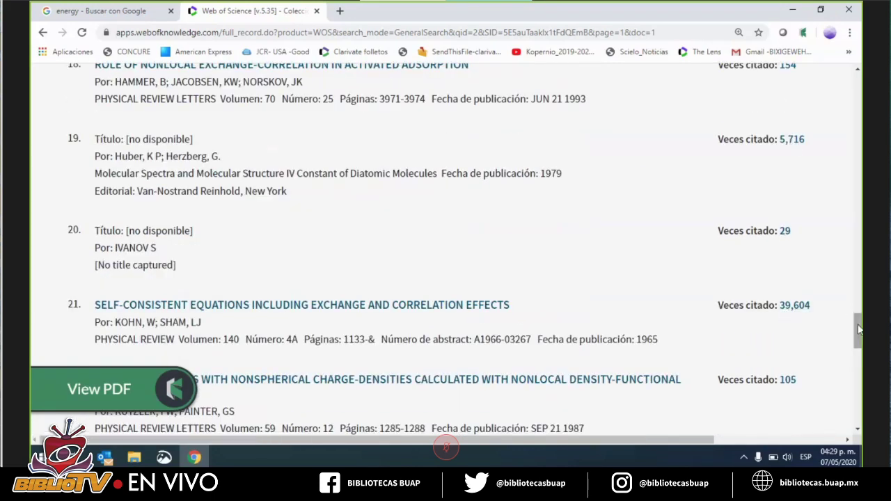
Highlight the times-cited count in the article's citation network and check which PDF versions Kopernio offers
drag(858, 329, 858, 76)
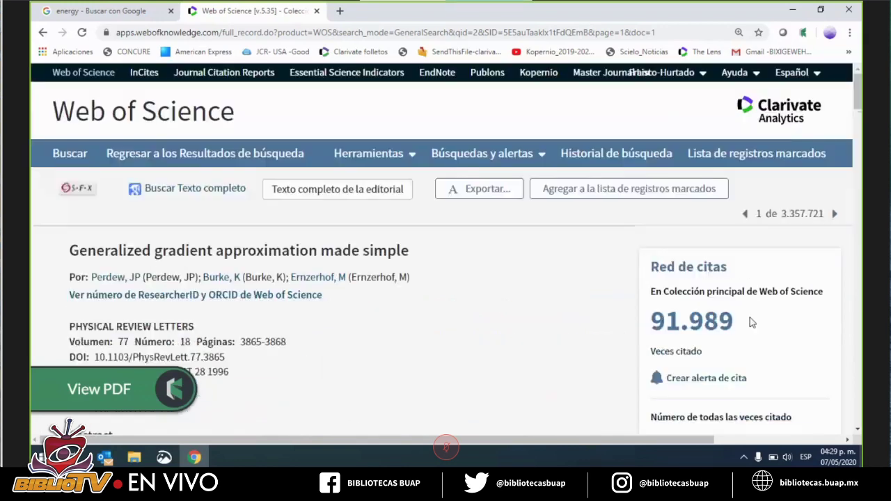
drag(733, 321, 647, 320)
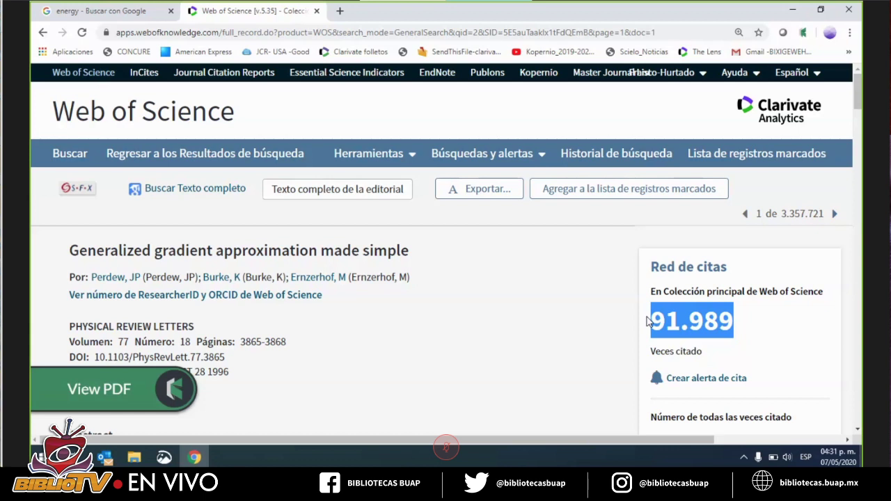
mouse_move(143, 379)
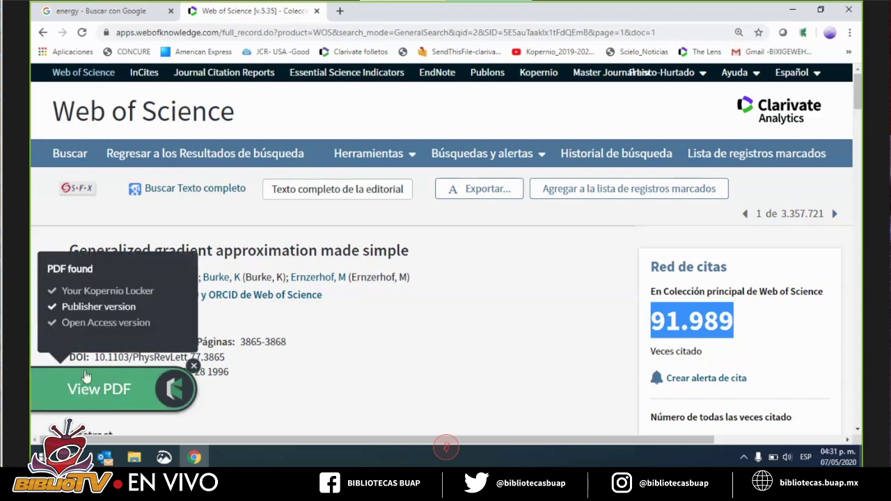
Return to the search results and open the full record of "DENSITY-FUNCTIONAL THERMOCHEMISTRY .3. THE ROLE OF EXACT EXCHANGE"
click(213, 160)
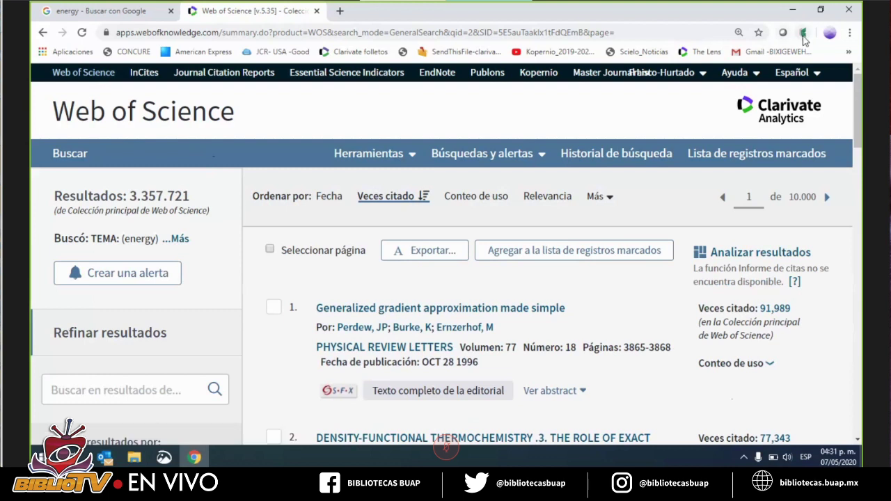
scroll(838, 129, down, 2)
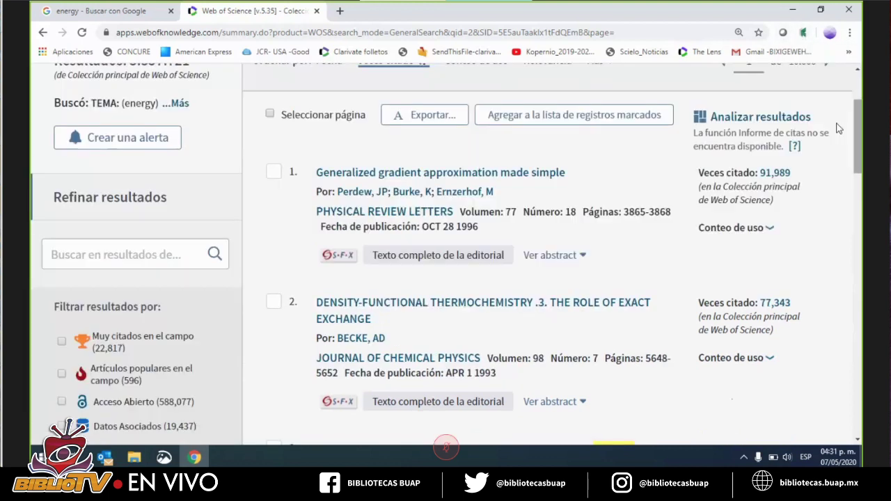
click(351, 304)
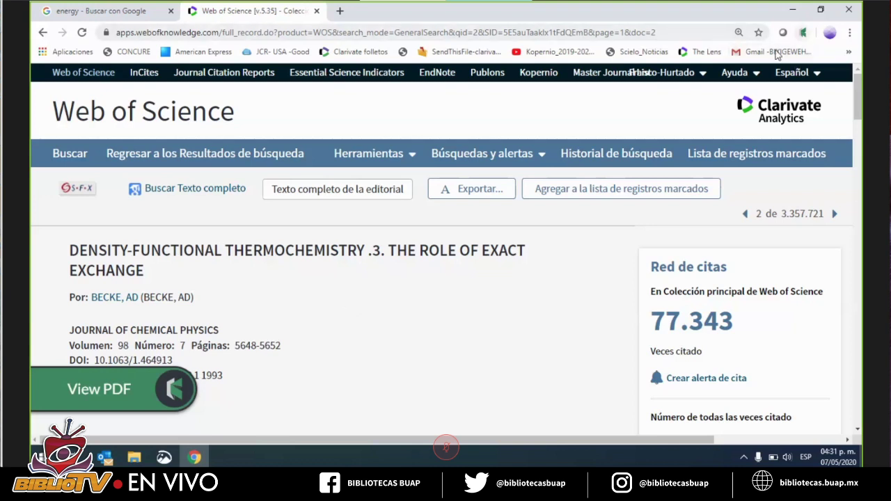
Open the article's PDF in the Kopernio viewer and dismiss the error banner
mouse_move(188, 389)
click(96, 392)
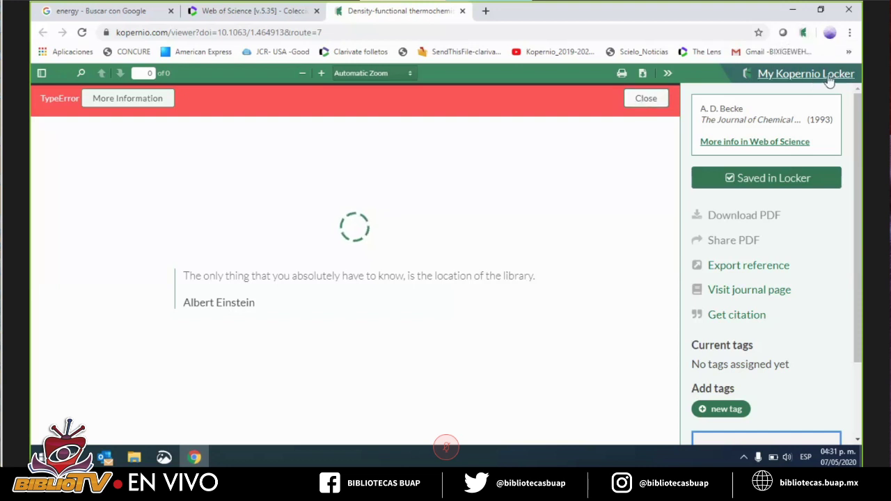
click(645, 99)
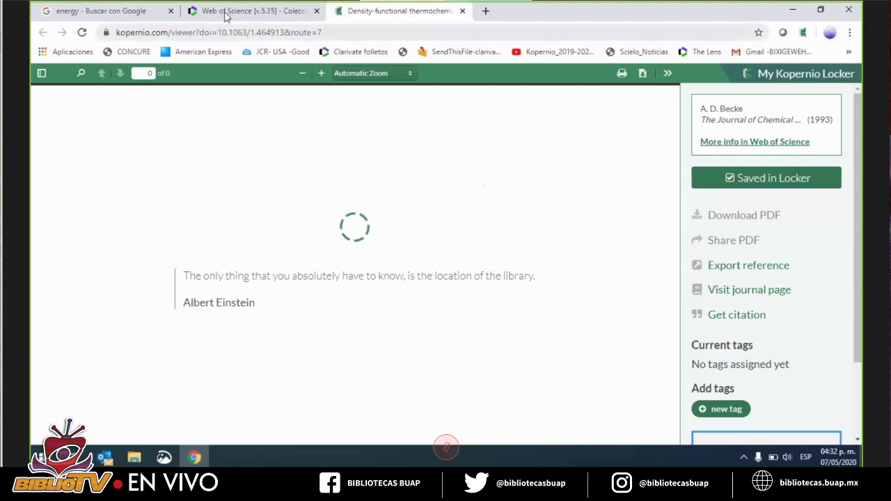
Switch to the Google search page, search for "pubmed" and open the PubMed home page at NCBI
click(148, 13)
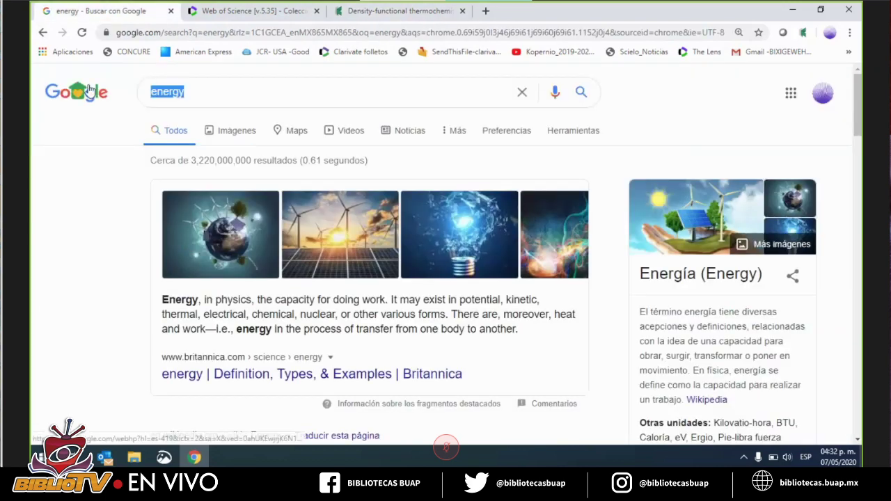
text(pubmed)
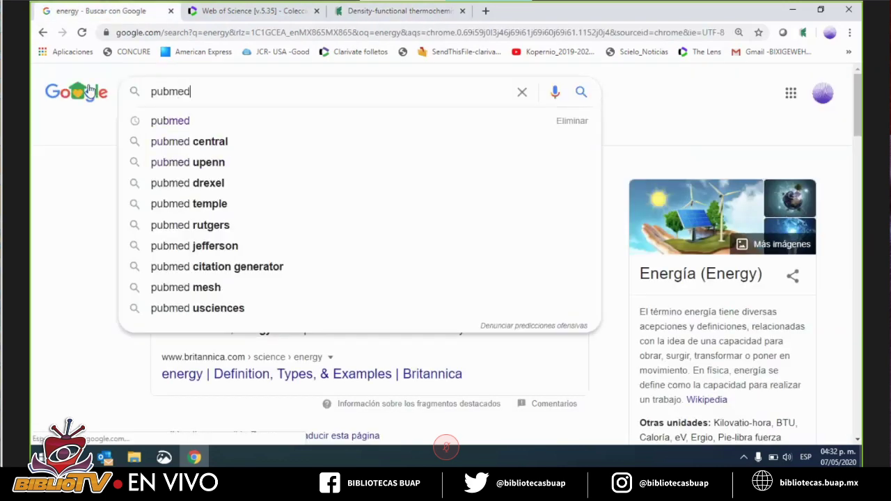
key(Return)
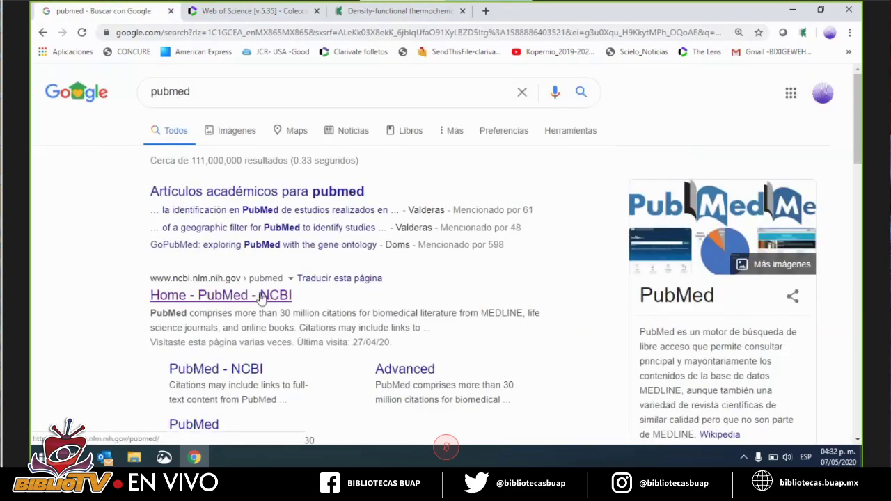
click(261, 296)
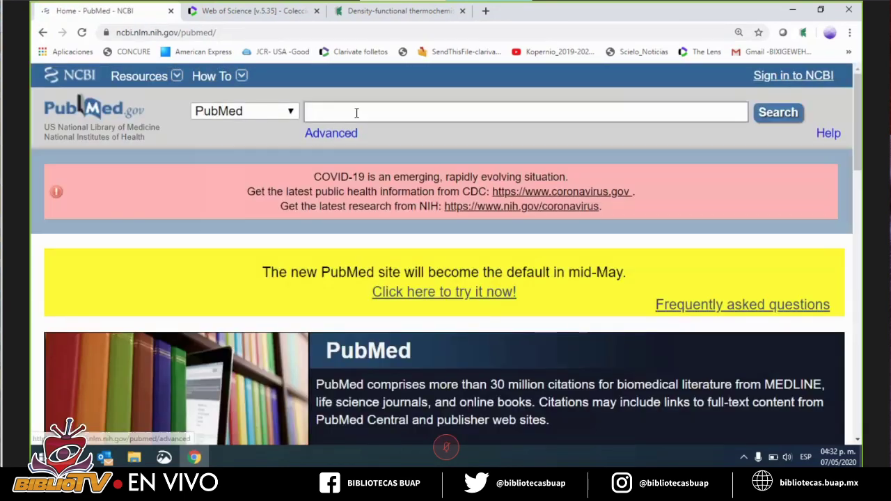
Search PubMed for "virus"
click(355, 112)
text(en)
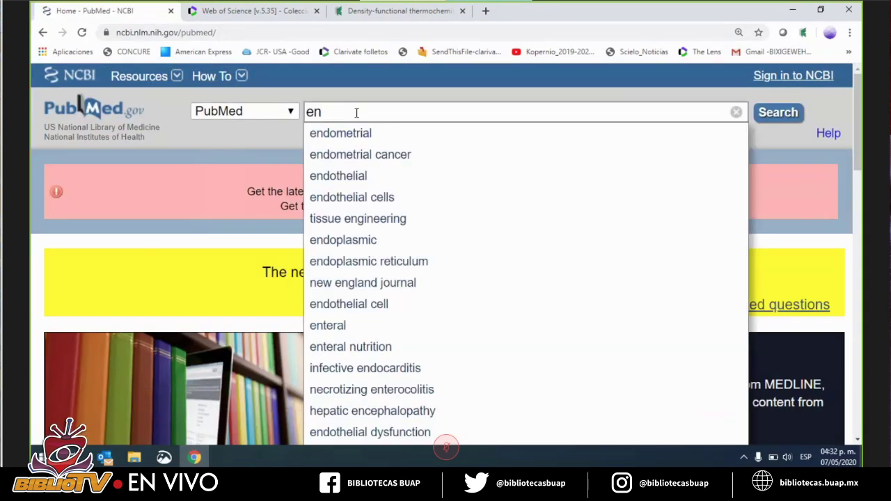
key(BackSpace)
key(BackSpace)
text(virus)
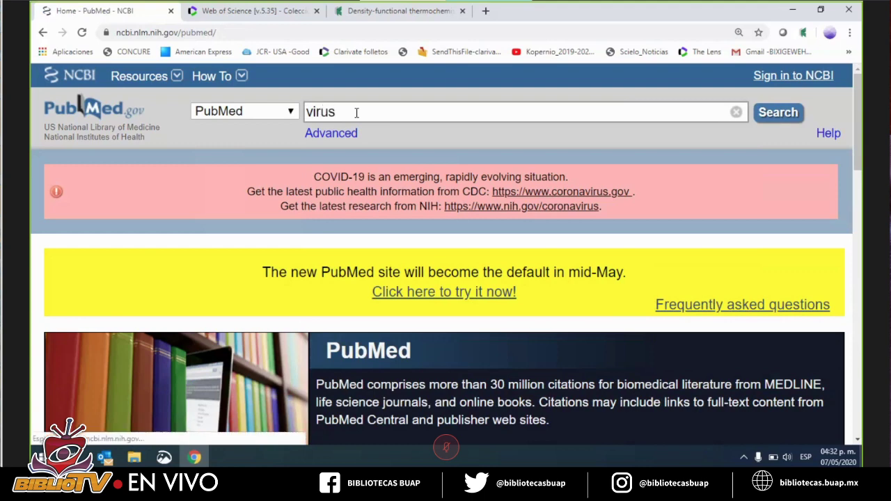
Run the PubMed search for "virus" and look through the first page of results for their Kopernio PDF links
key(Return)
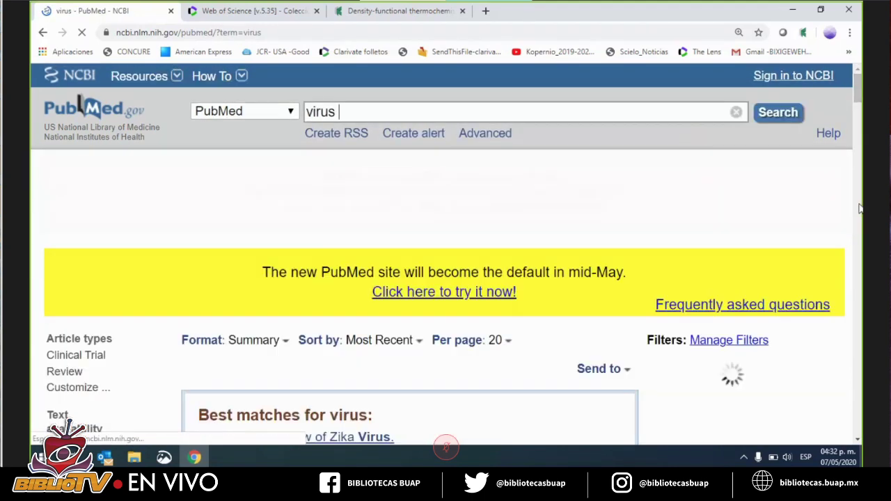
scroll(860, 208, down, 5)
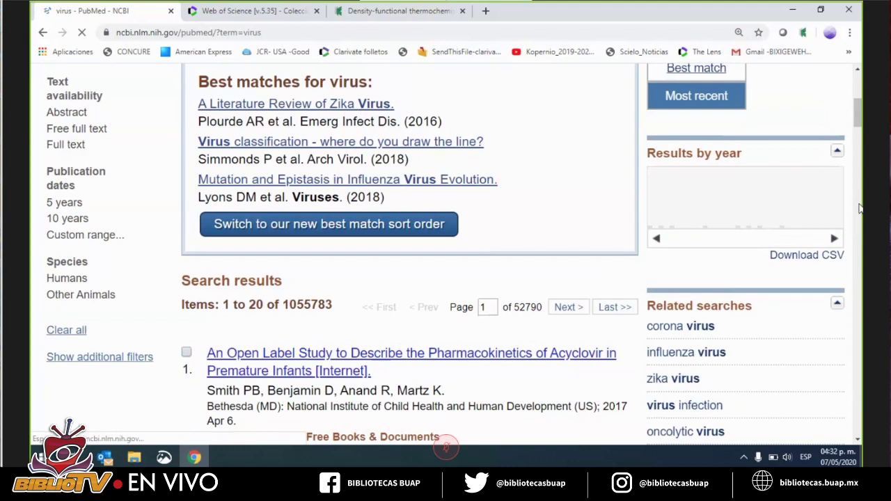
scroll(860, 208, down, 5)
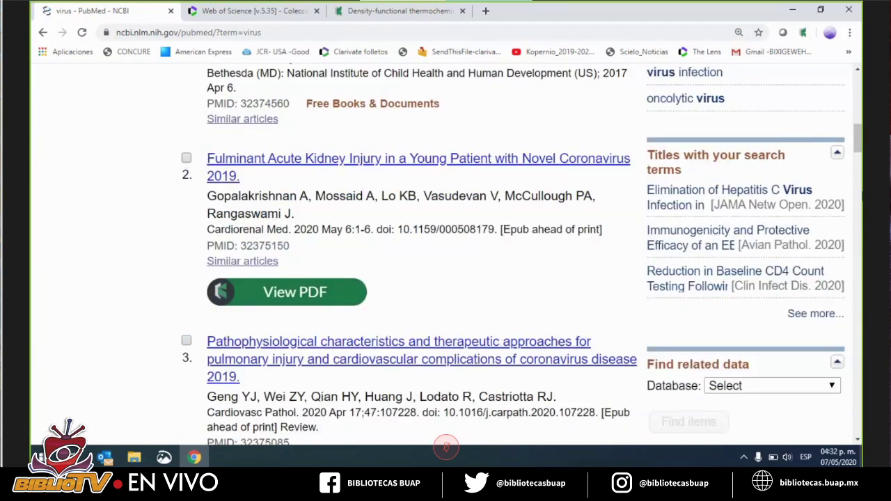
scroll(860, 247, down, 20)
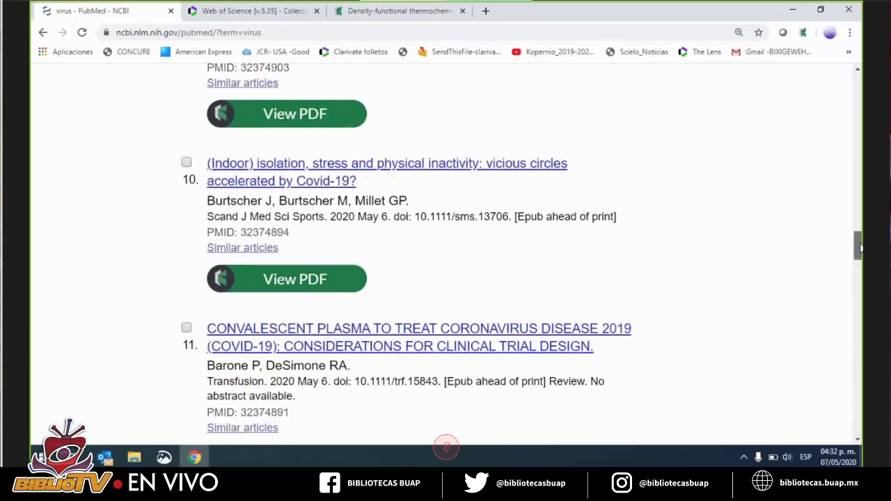
drag(860, 247, 860, 338)
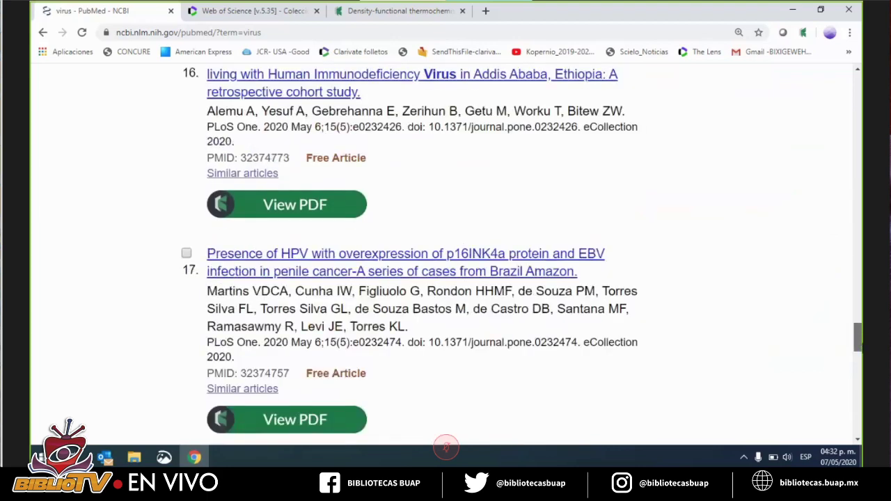
scroll(445, 438, down, 10)
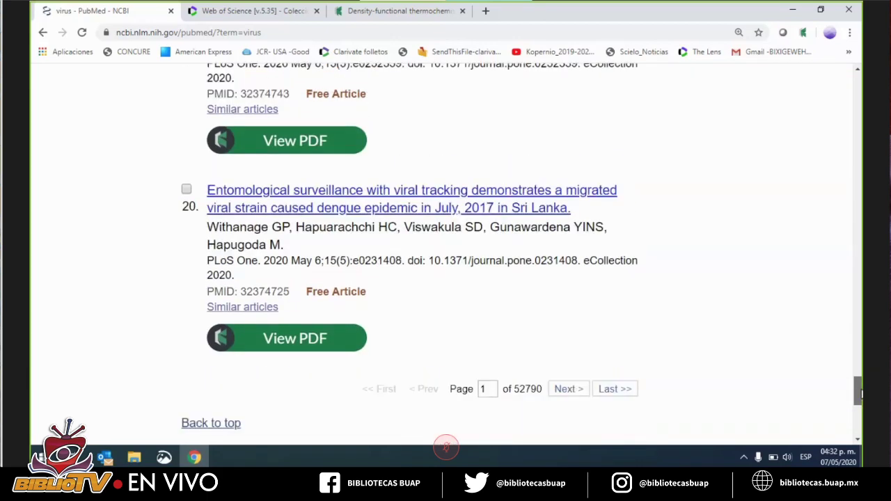
scroll(445, 438, up, 3)
scroll(446, 438, up, 15)
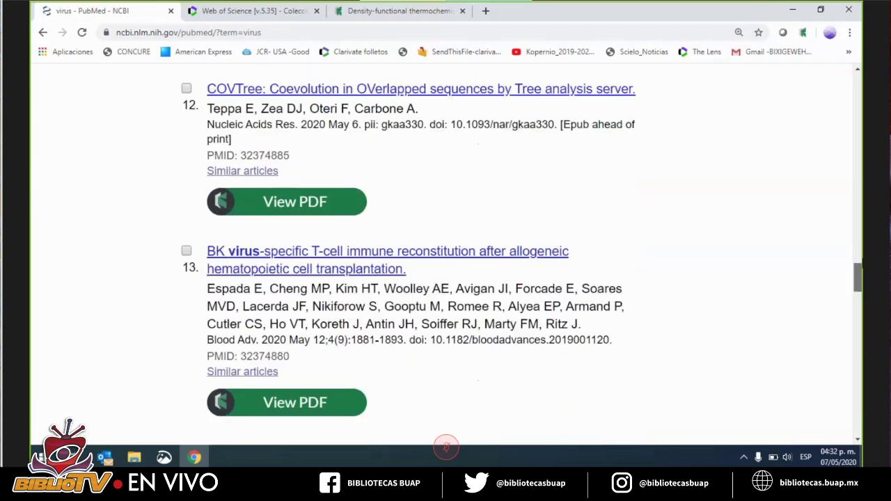
scroll(247, 323, up, 15)
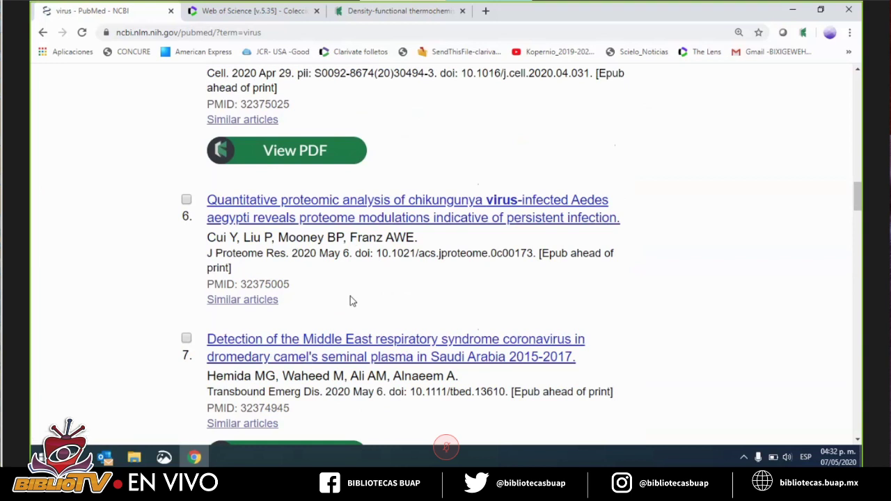
Close the stalled Kopernio viewer of the density-functional article and reopen its PDF from the Web of Science record
click(352, 12)
drag(355, 17, 163, 11)
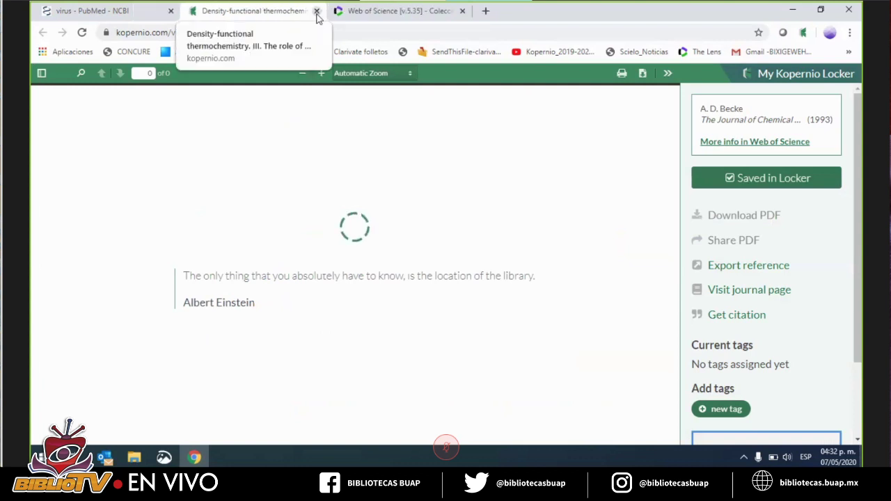
click(317, 12)
click(110, 393)
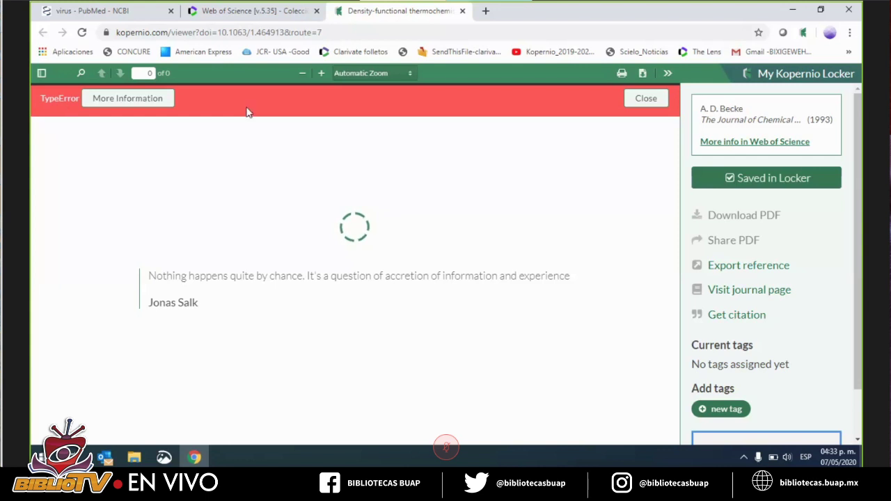
Close the article's Kopernio viewer and open its full text at the publisher's site from the Web of Science record
drag(359, 11, 315, 16)
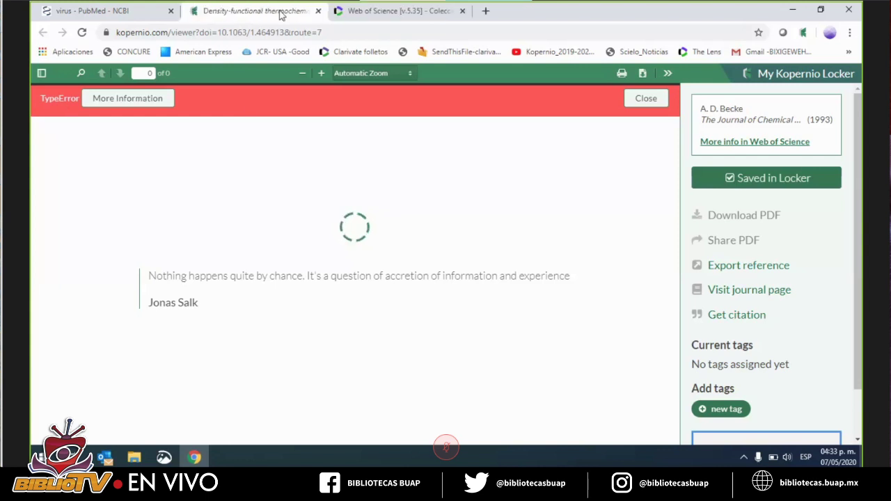
click(317, 12)
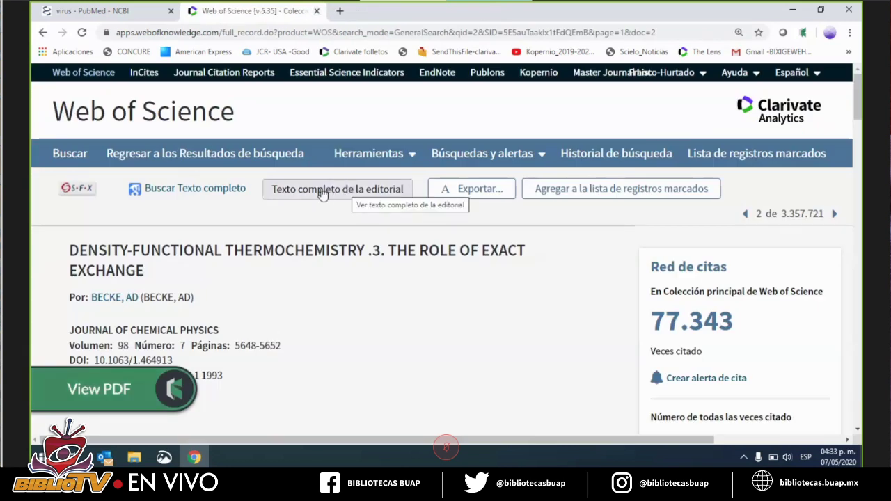
click(321, 193)
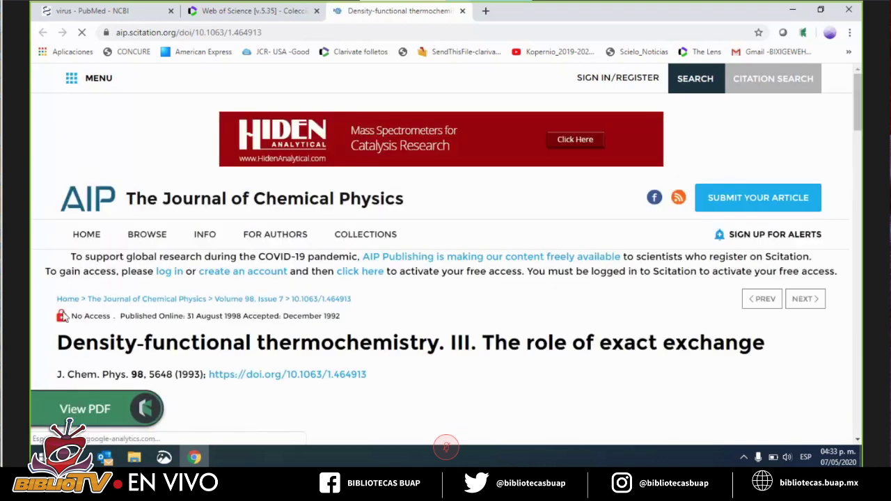
Check the article's access status and abstract on the AIP Journal of Chemical Physics page
drag(72, 316, 109, 318)
click(111, 320)
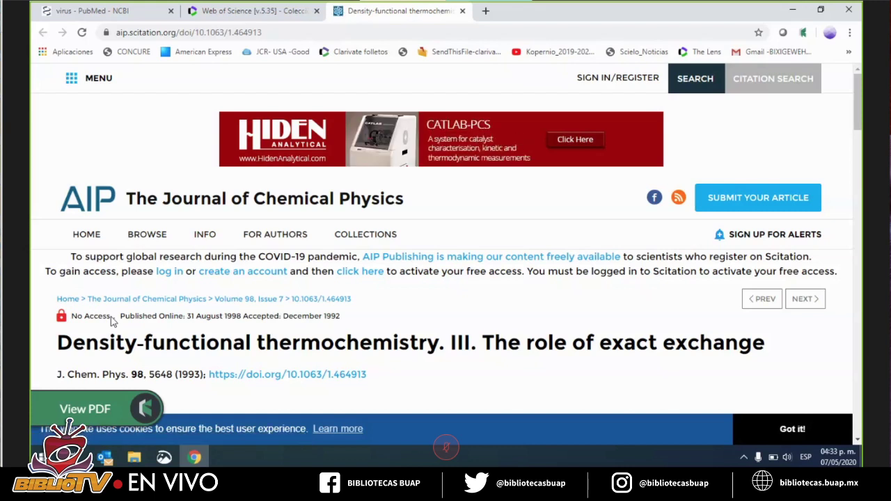
scroll(860, 110, down, 6)
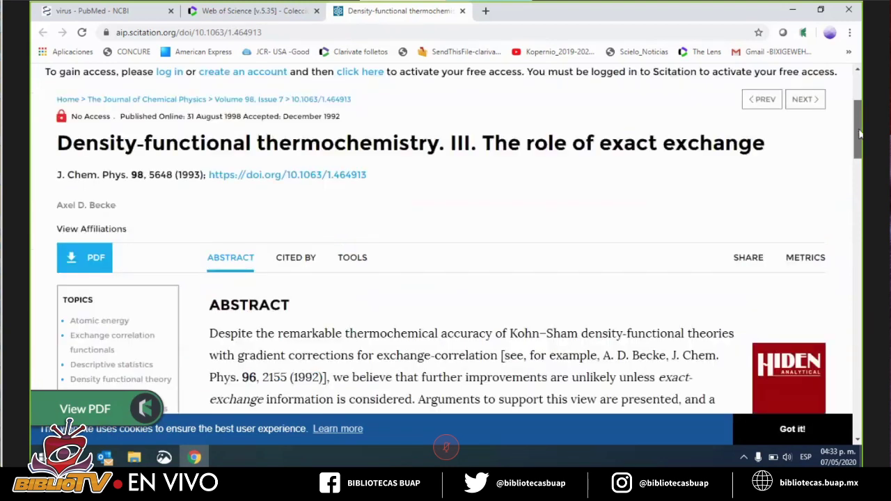
scroll(106, 299, up, 3)
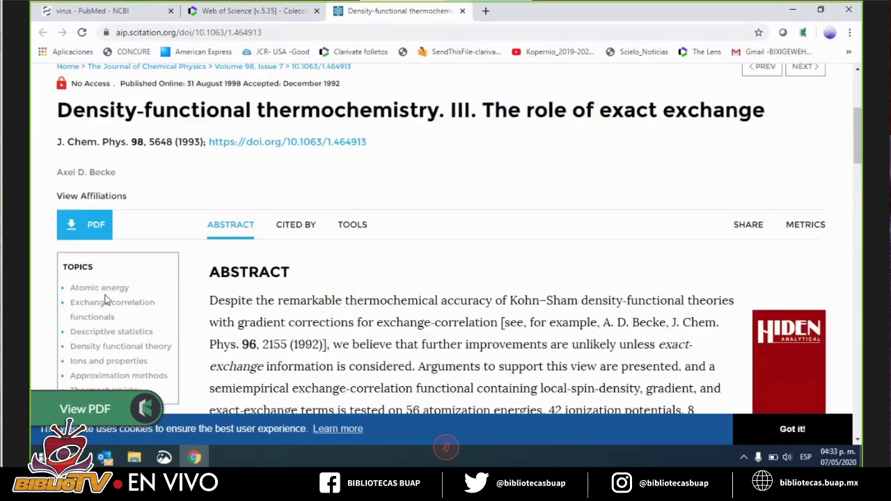
Request the article's PDF from AIP and examine the individual, institutional and purchase access options, highlighting the pay-per-view price
click(90, 228)
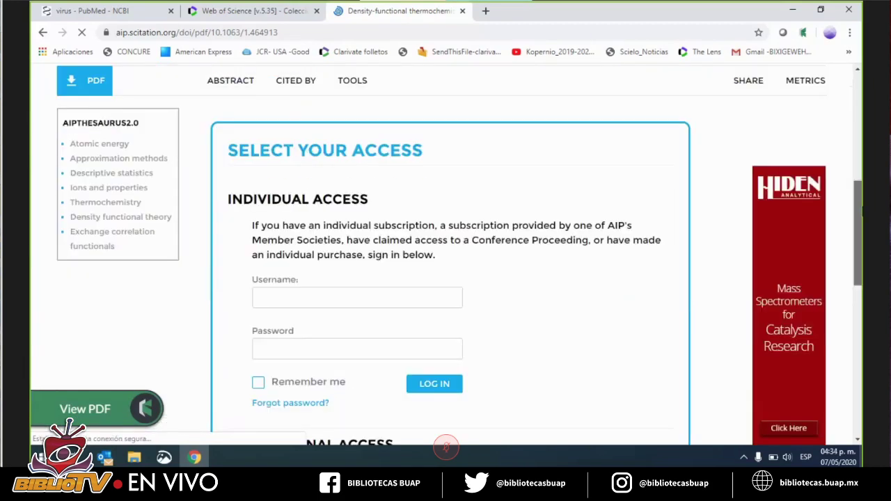
click(280, 308)
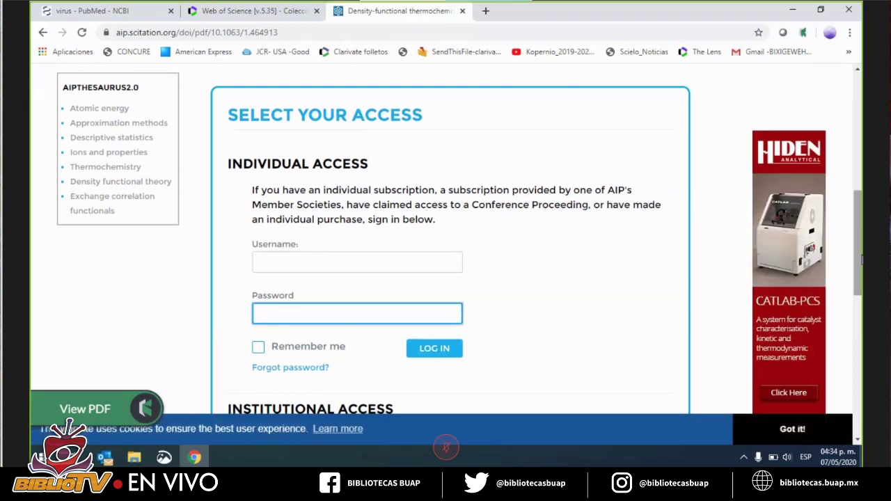
scroll(487, 313, down, 4)
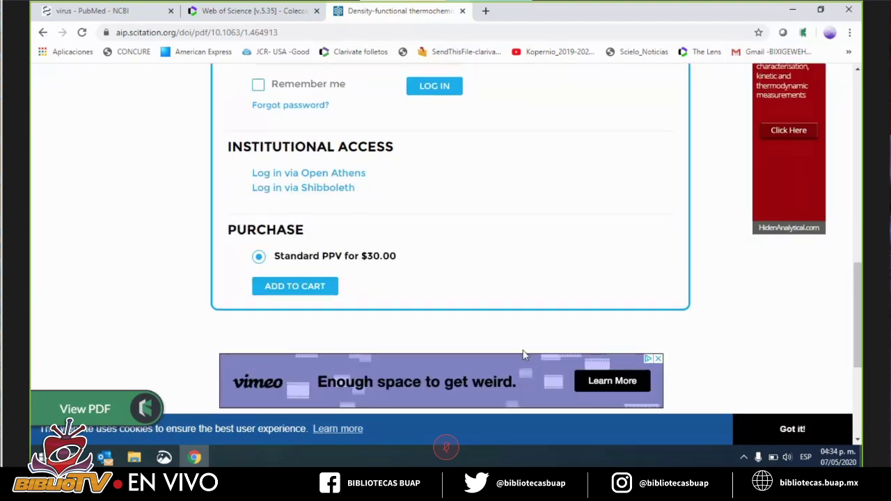
drag(396, 256, 366, 256)
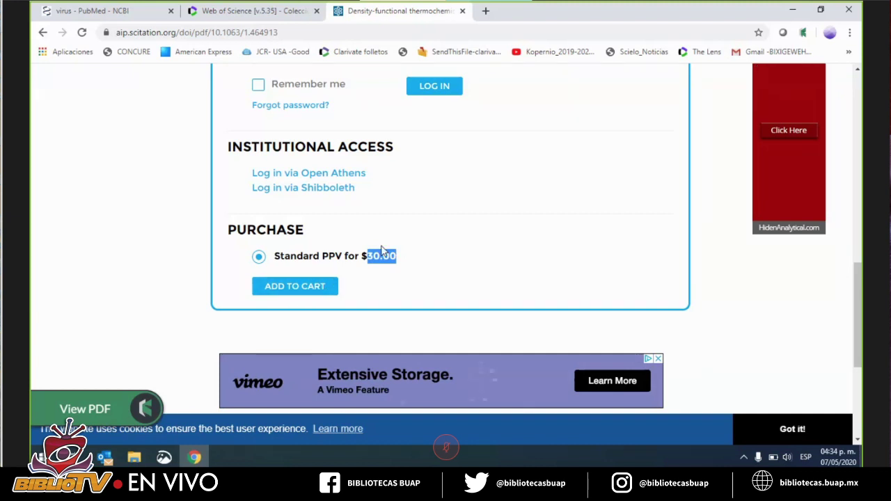
Open the article's PDF in Kopernio again from Web of Science, inspect the error details and close the error banner
click(234, 13)
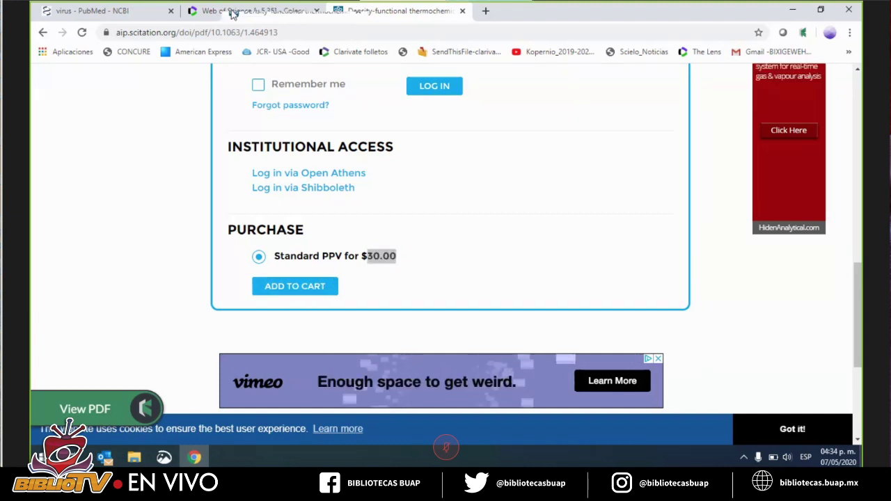
click(94, 420)
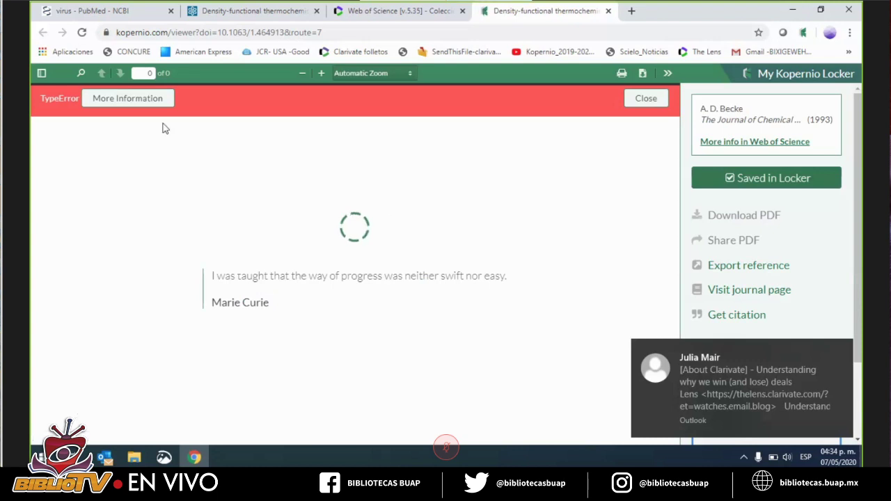
click(138, 102)
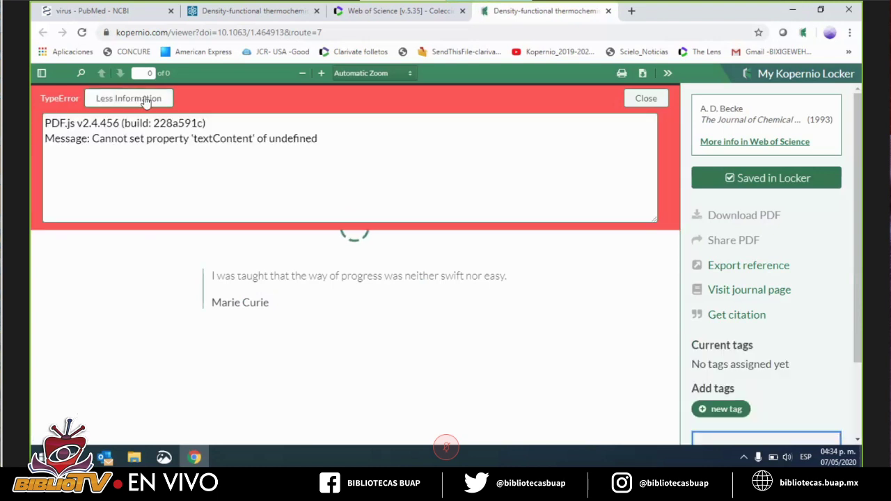
click(146, 102)
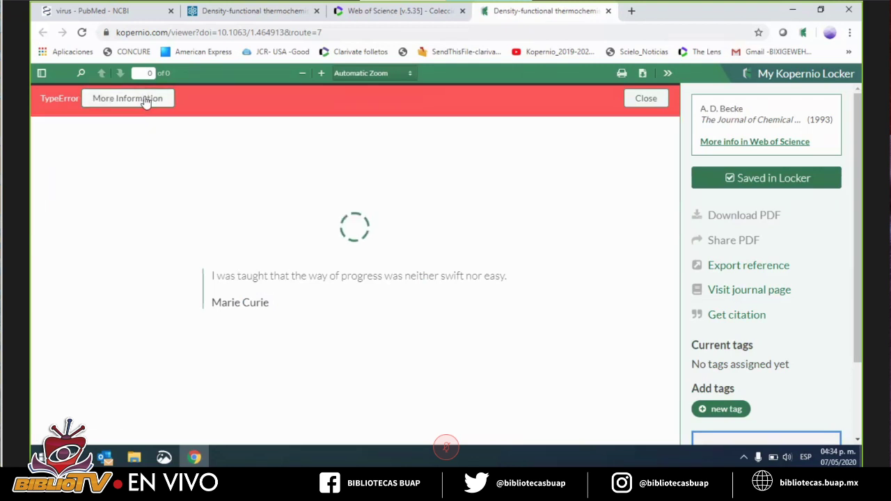
click(146, 102)
click(146, 100)
click(146, 100)
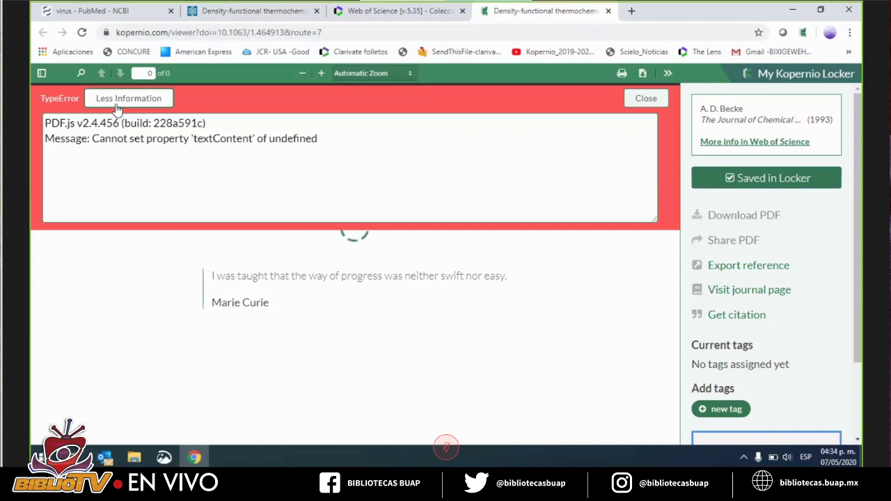
click(647, 107)
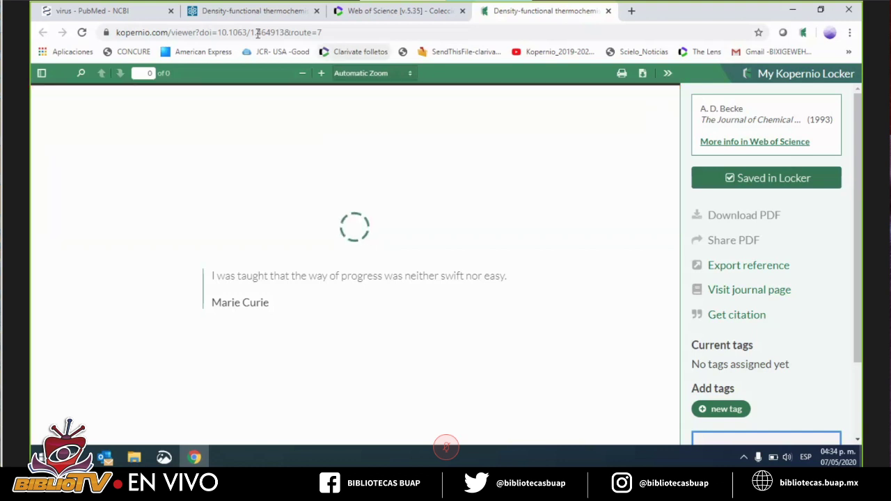
Return to the PubMed "virus" results and open the PDF of the Cell 2020 article in Kopernio
click(140, 11)
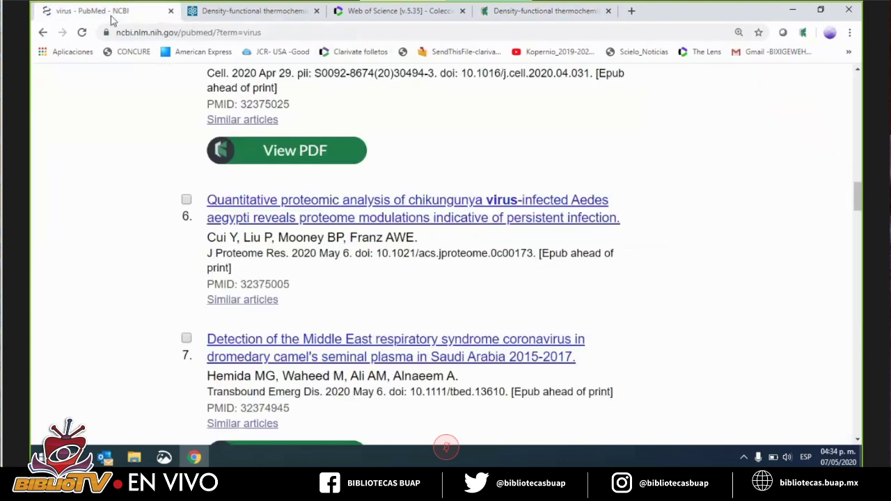
click(299, 150)
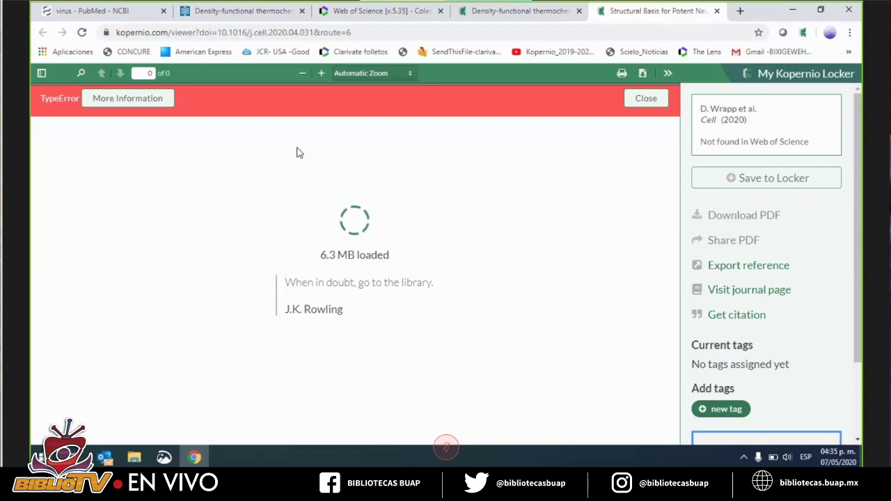
Close the AIP, PubMed and both Kopernio viewer pages, keeping only the Web of Science record open
click(301, 10)
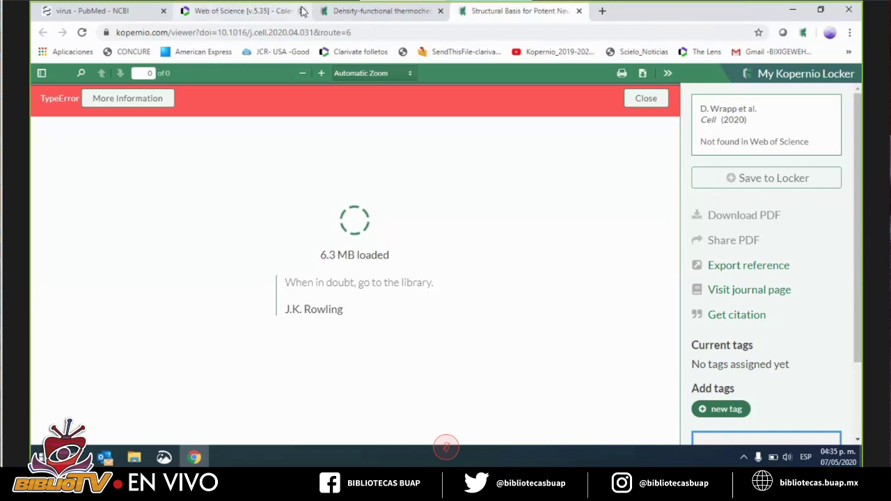
click(163, 11)
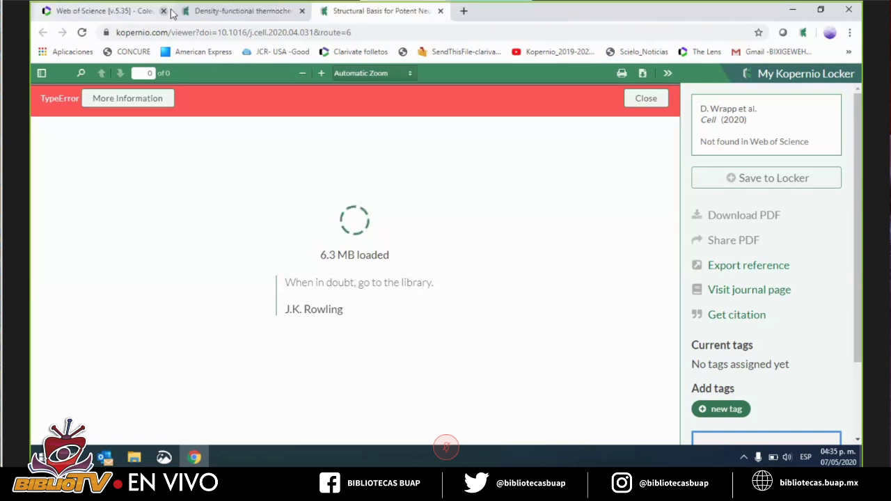
click(301, 11)
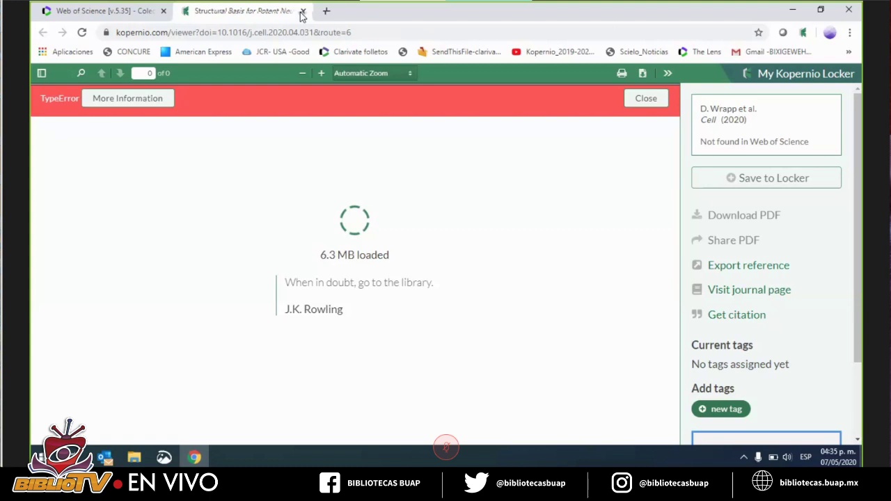
click(302, 11)
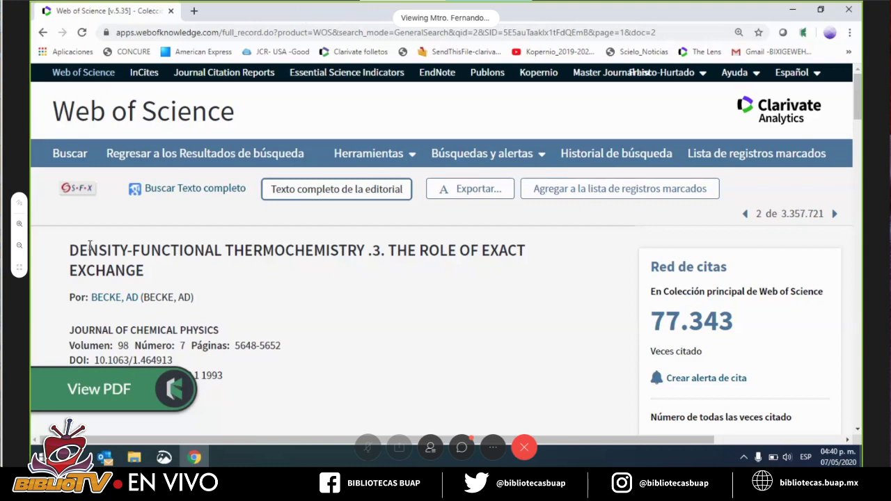
Open the density-functional article's PDF in Kopernio, dismissing the error banner, and go to My Kopernio Locker
click(103, 381)
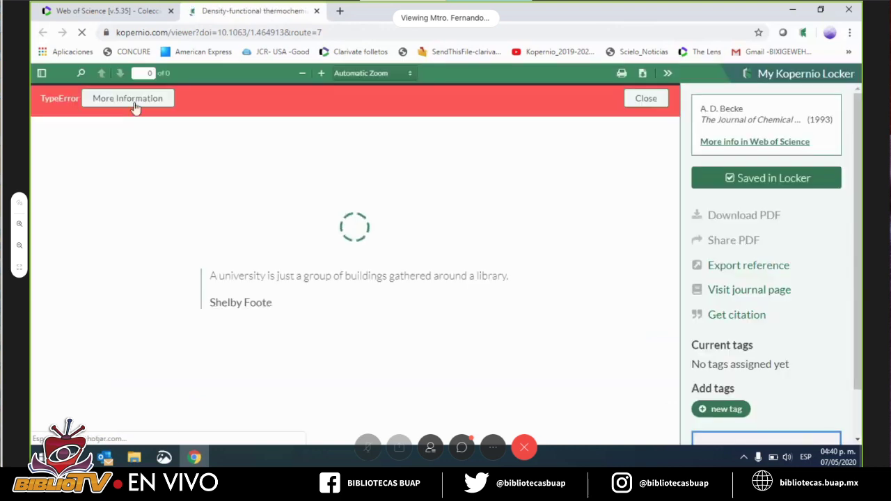
click(643, 97)
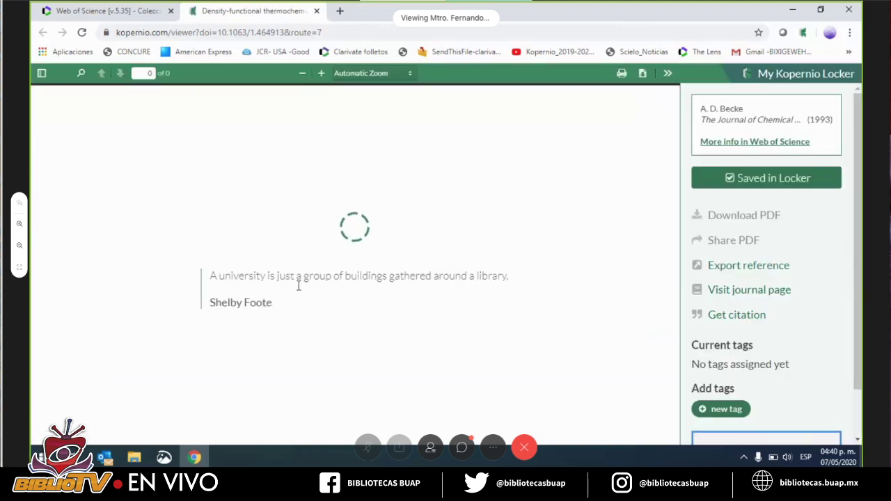
click(803, 79)
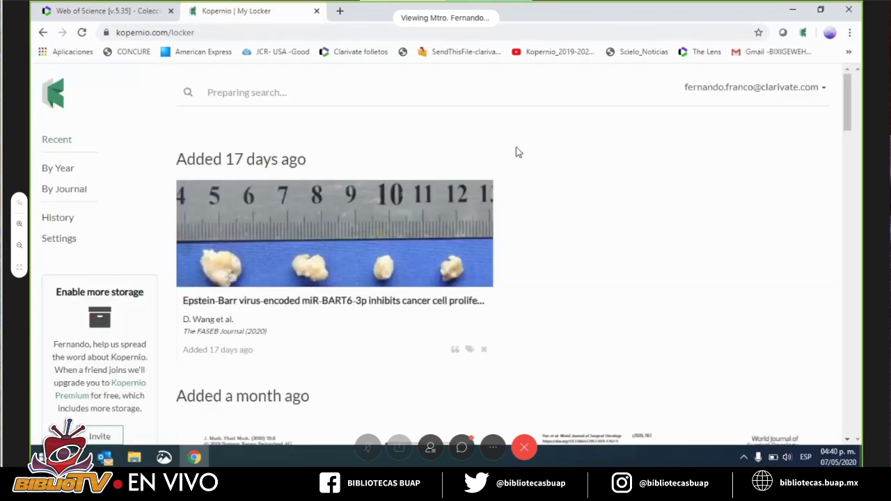
click(186, 131)
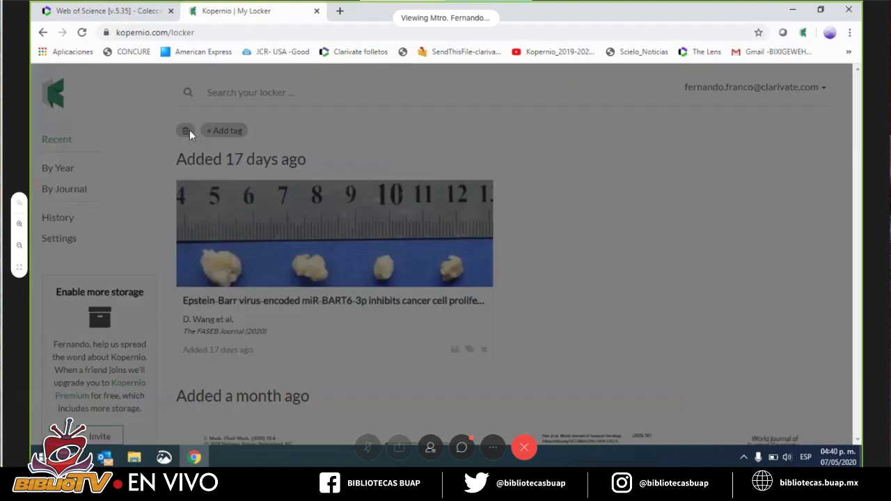
click(565, 315)
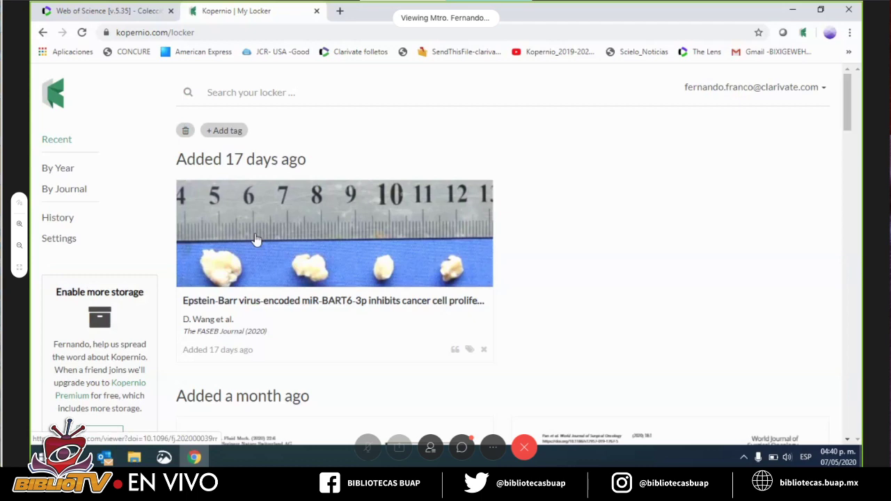
click(186, 133)
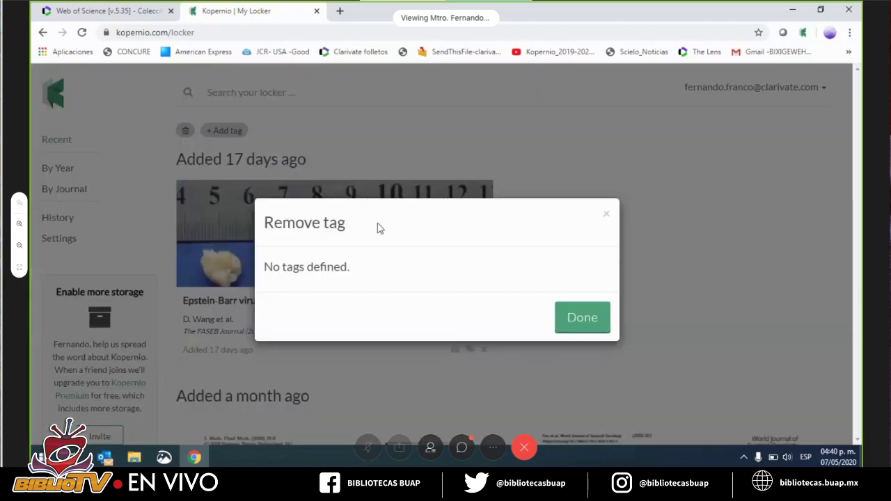
click(583, 319)
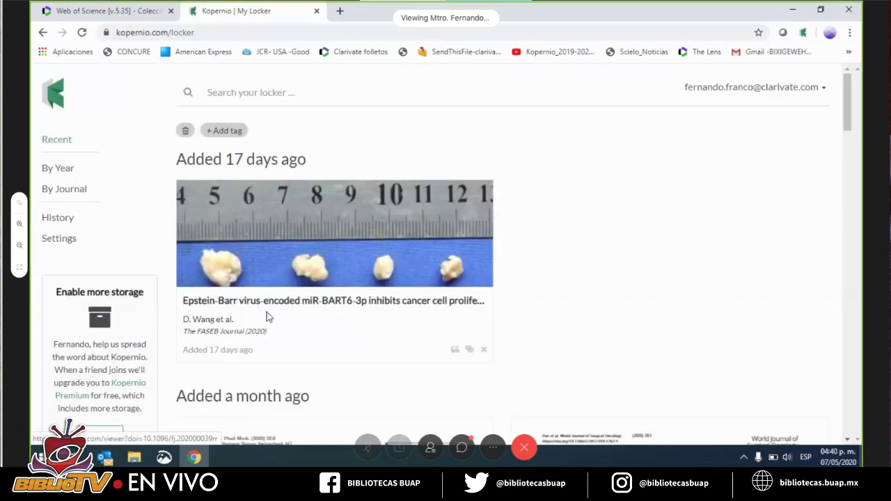
Remove the Epstein-Barr virus, Energy Conservation in 2-D Density-Dependent Euler Equations, and Survival benefits of neoadjuvant chemo(radio)therapy PDFs from the Locker
click(484, 350)
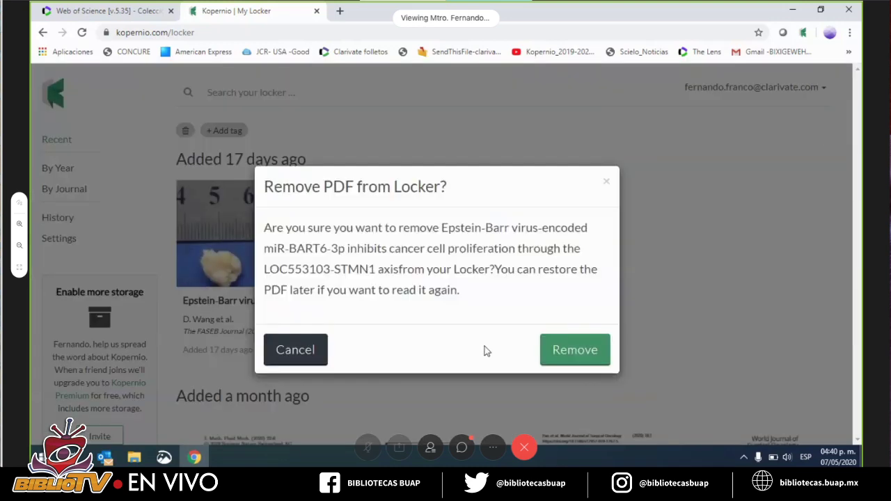
click(564, 360)
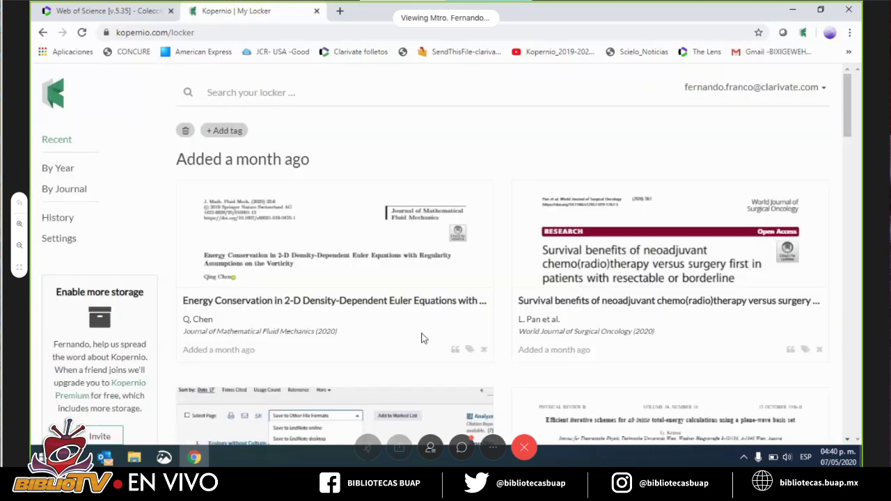
click(482, 350)
click(568, 363)
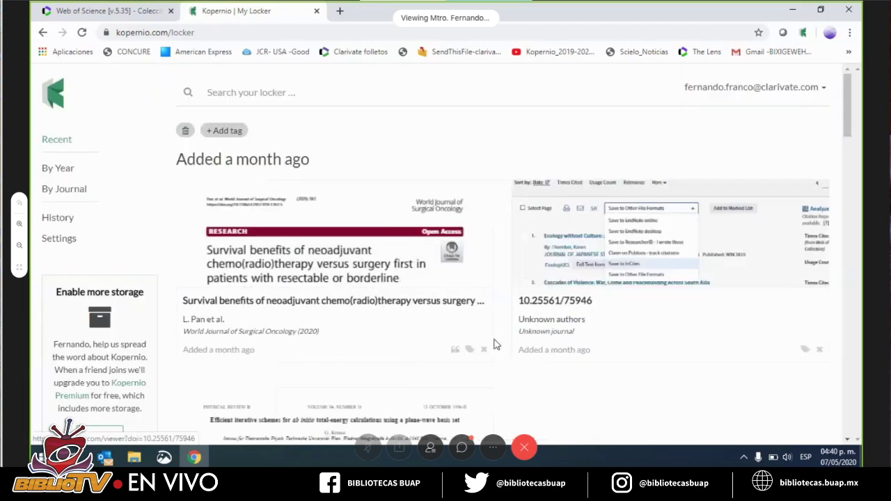
click(481, 350)
click(539, 362)
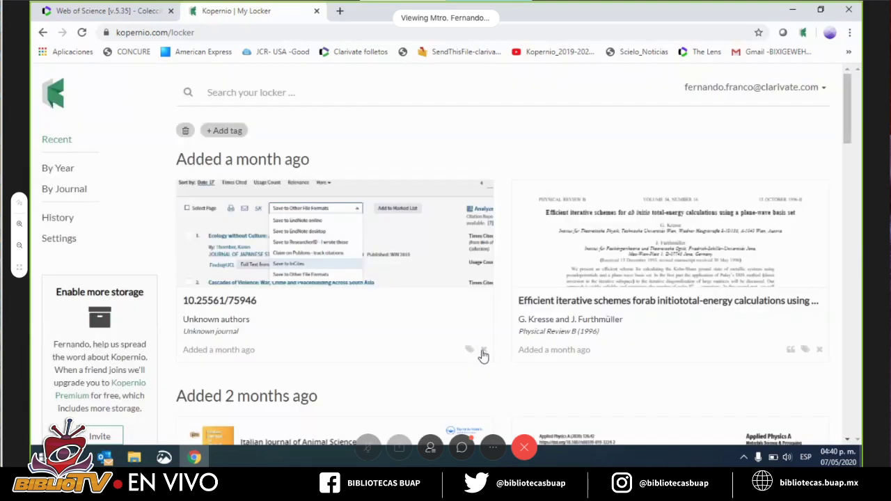
Remove the 10.25561/75946 item, the Efficient iterative schemes article and the Determination of the trace minerals requirements article from the Locker
click(482, 351)
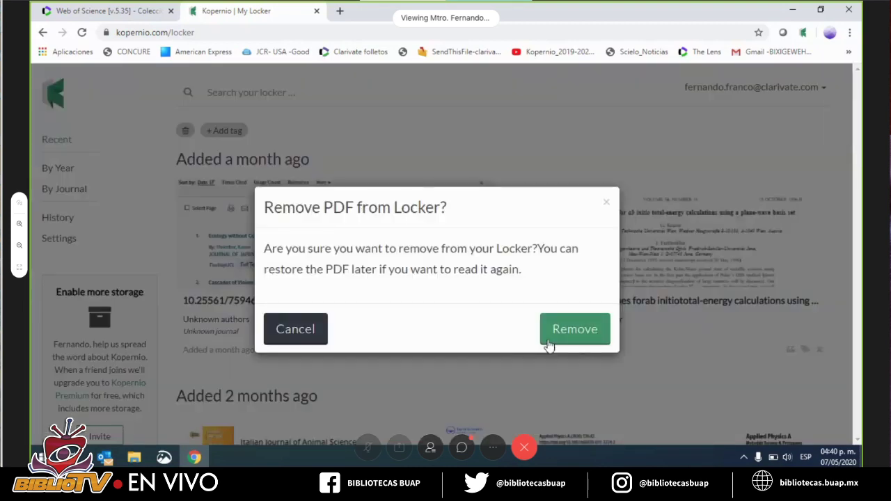
click(575, 328)
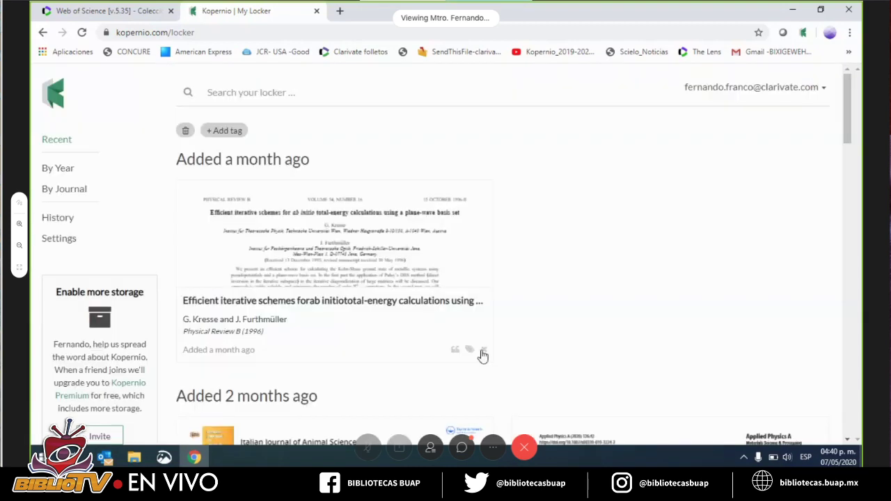
click(483, 352)
click(548, 354)
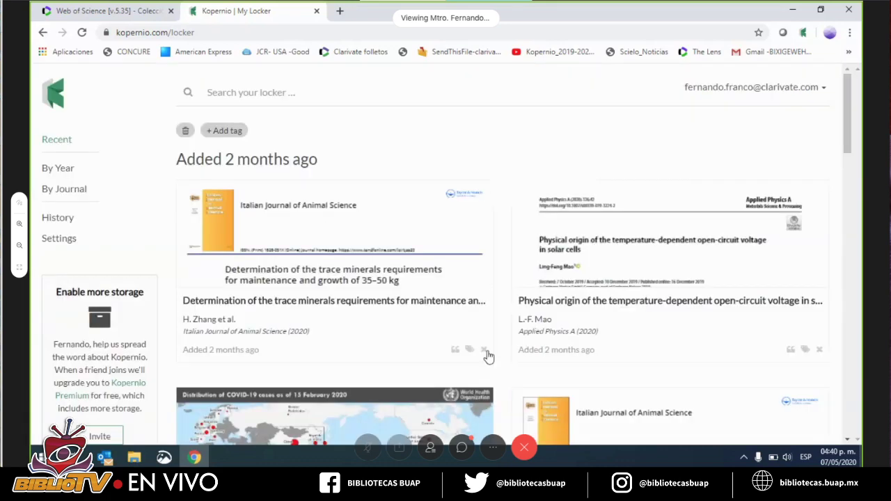
click(486, 352)
click(570, 347)
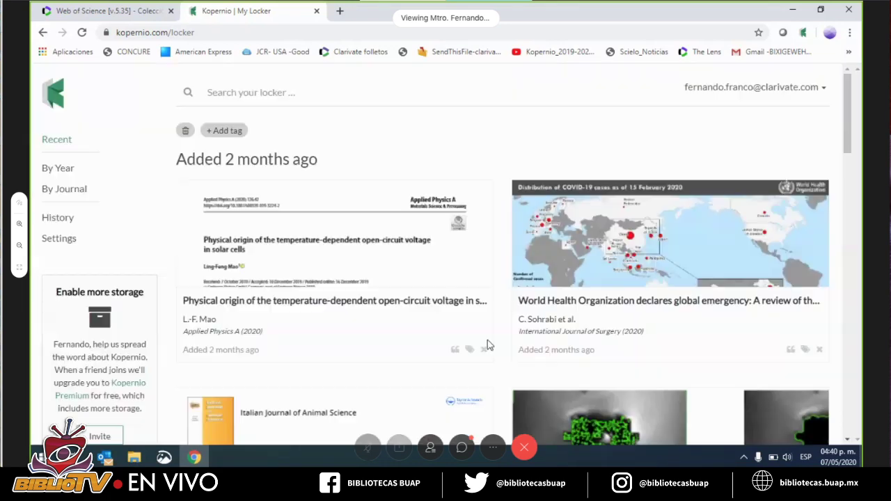
Remove the solar-cell open-circuit voltage, World Health Organization global emergency, and Heritability estimates of enteric methane PDFs from the Locker
click(483, 352)
click(569, 350)
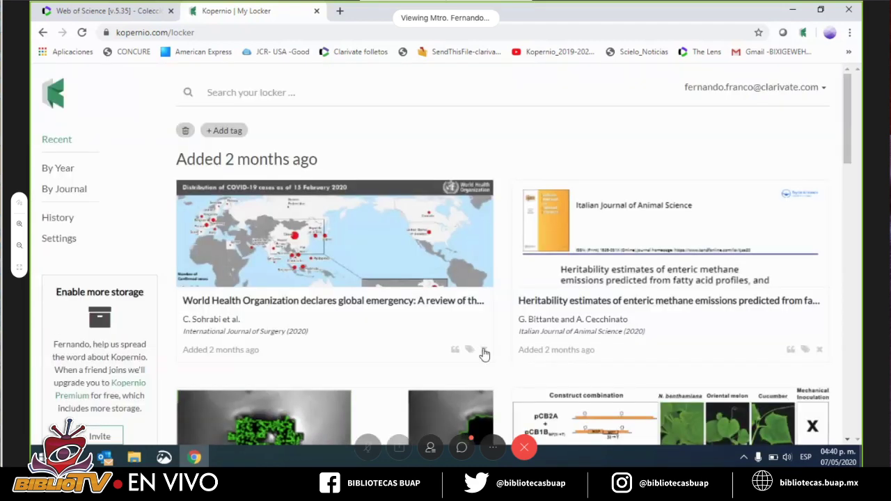
click(481, 352)
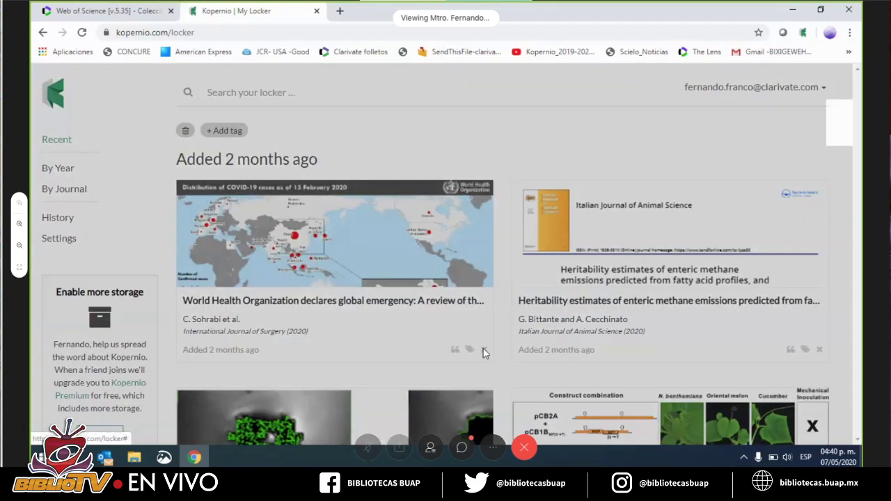
click(574, 351)
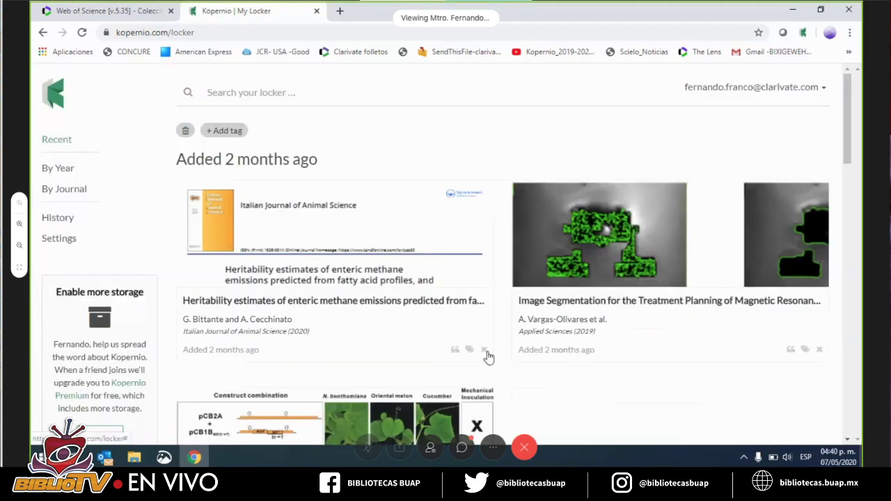
click(484, 351)
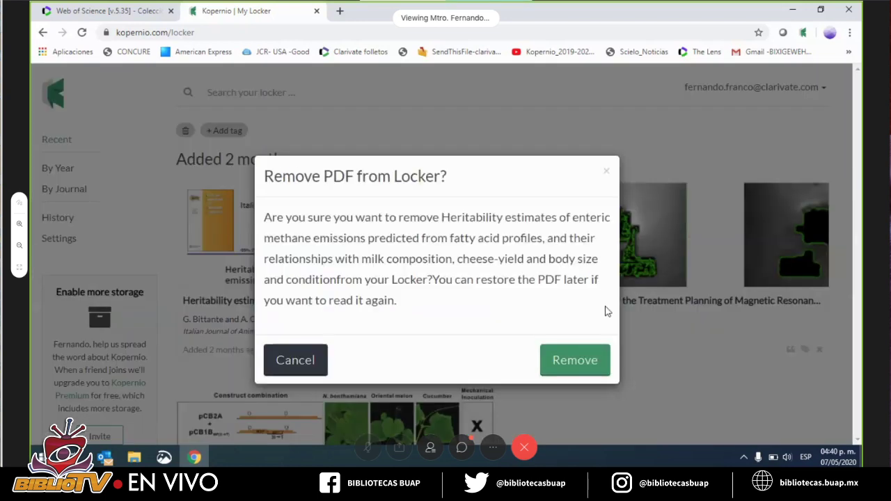
click(576, 364)
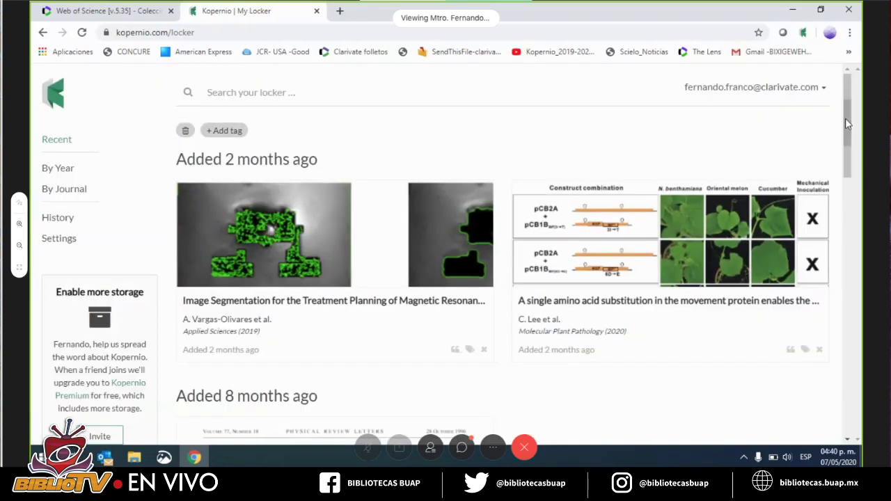
Open the Kopernio account settings, highlight the personal invite link and review the Locker usage
click(728, 90)
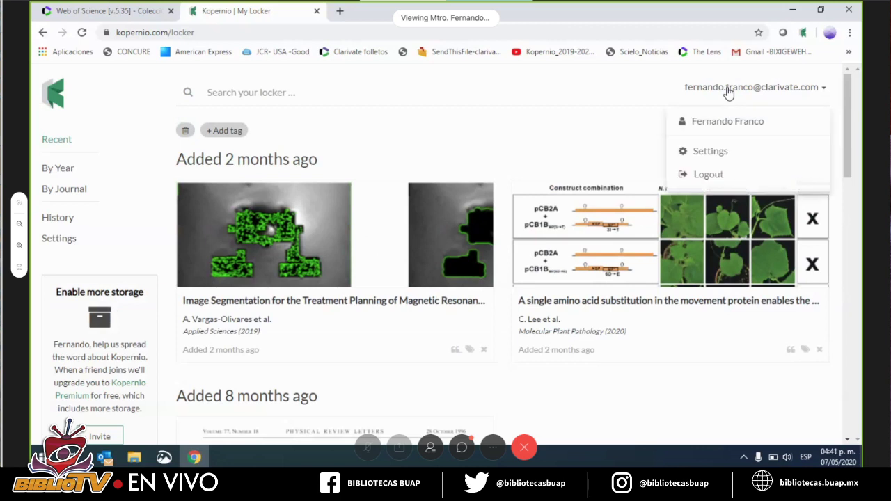
click(713, 157)
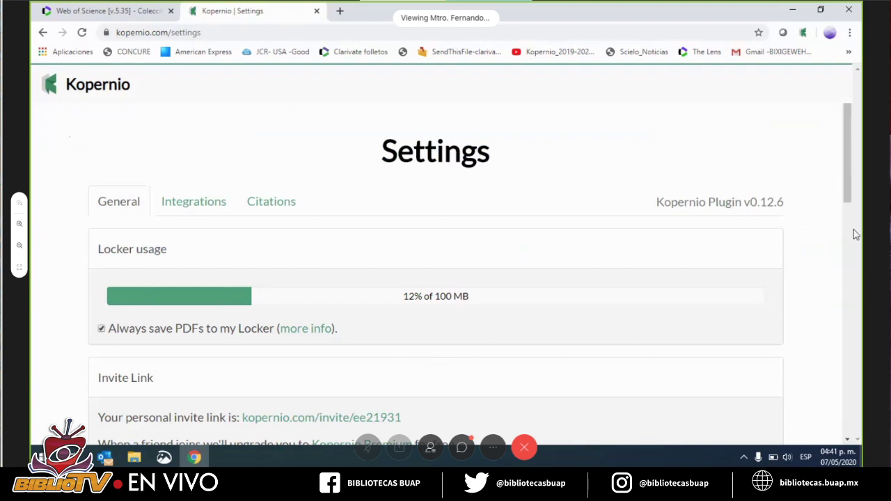
scroll(414, 252, down, 3)
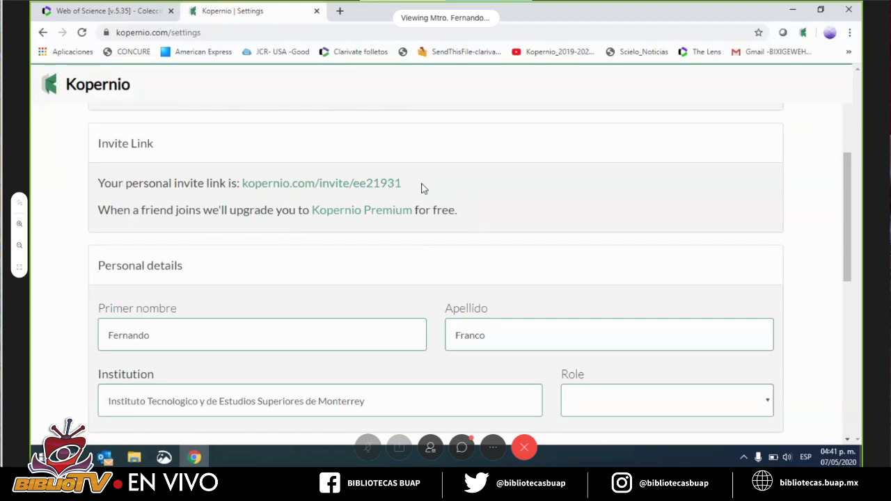
drag(421, 188, 242, 184)
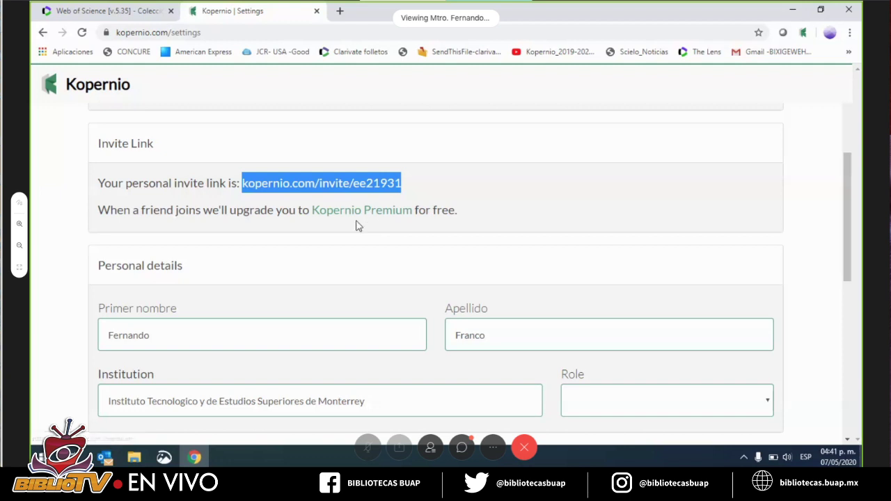
drag(848, 220, 849, 170)
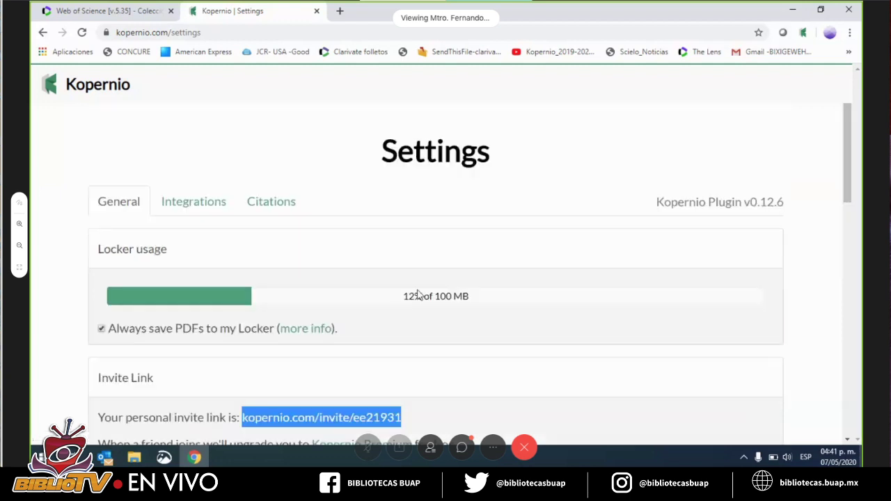
Close the Kopernio settings page and open the bookmarked Kopernio_2019-2020 YouTube video in a new tab at full screen
click(316, 12)
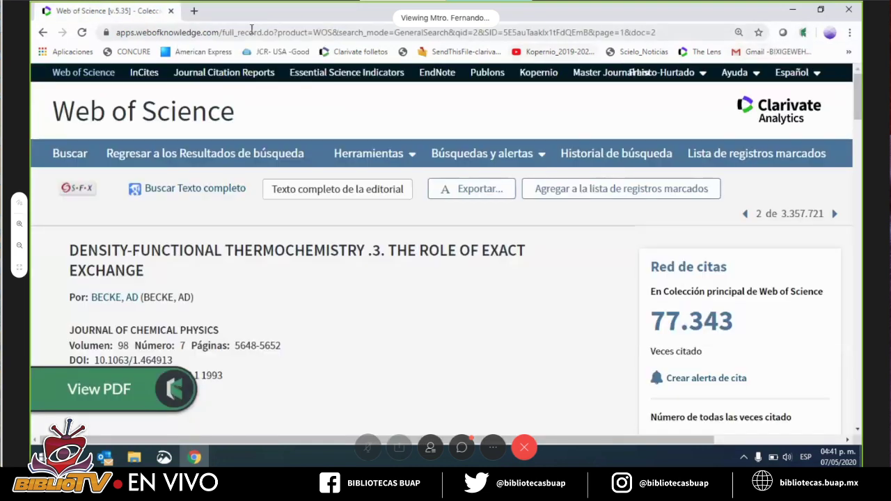
click(194, 12)
click(527, 55)
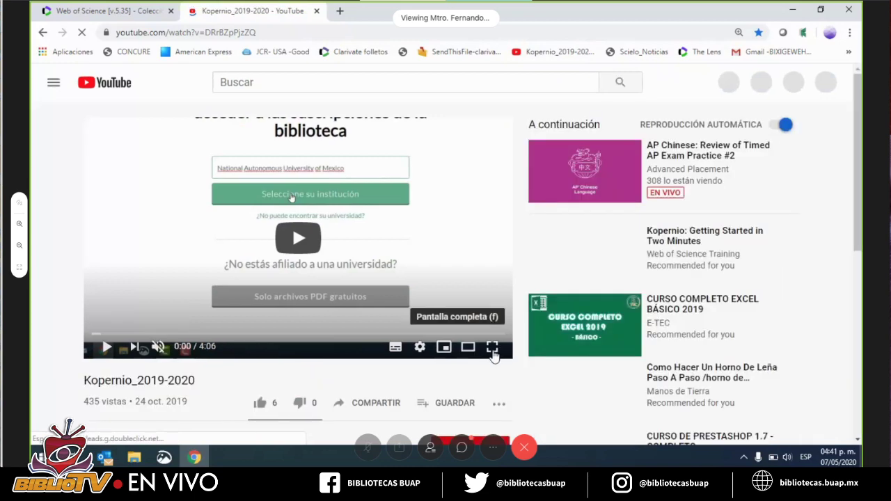
click(492, 347)
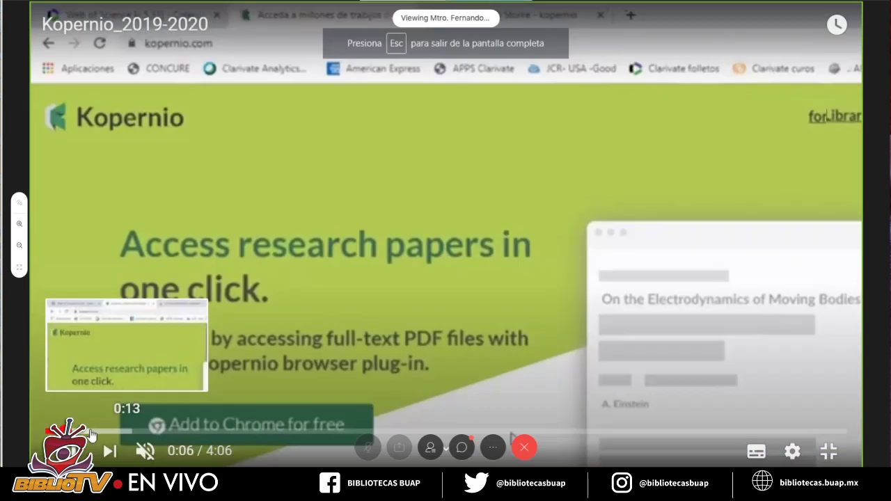
Skip through the video past the Kopernio home page to the part just before the extension is added to Chrome
click(90, 432)
click(114, 433)
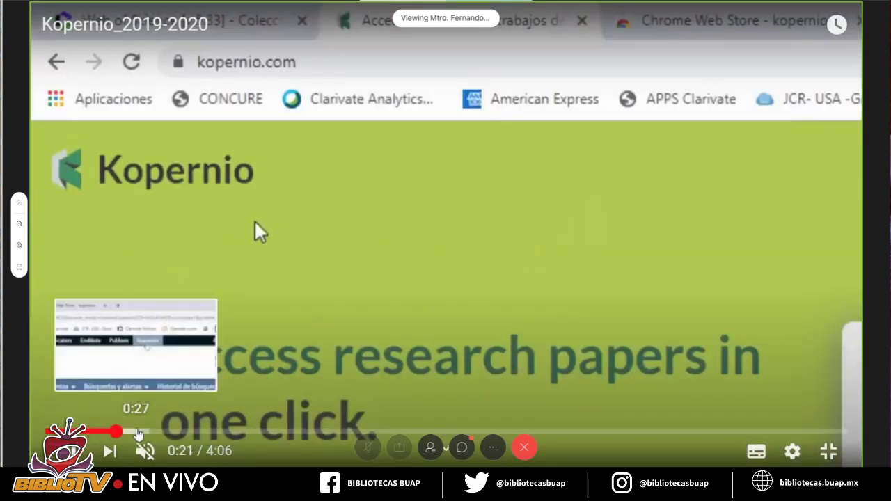
click(139, 432)
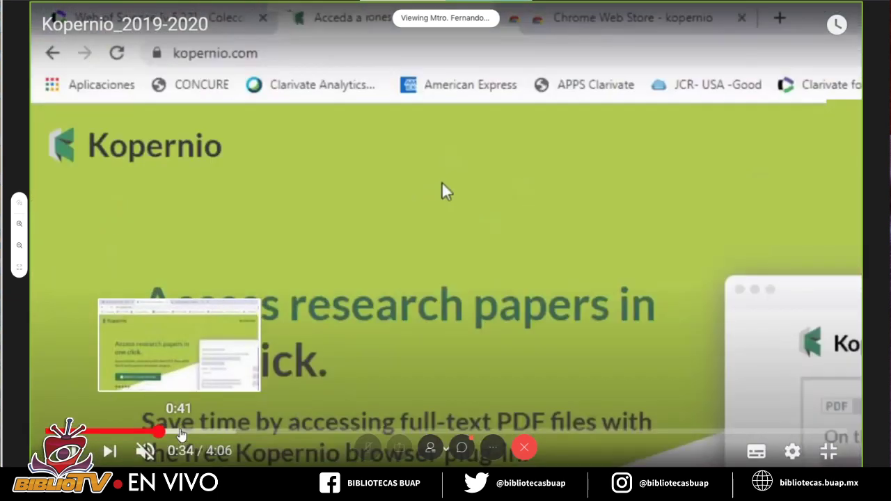
click(179, 432)
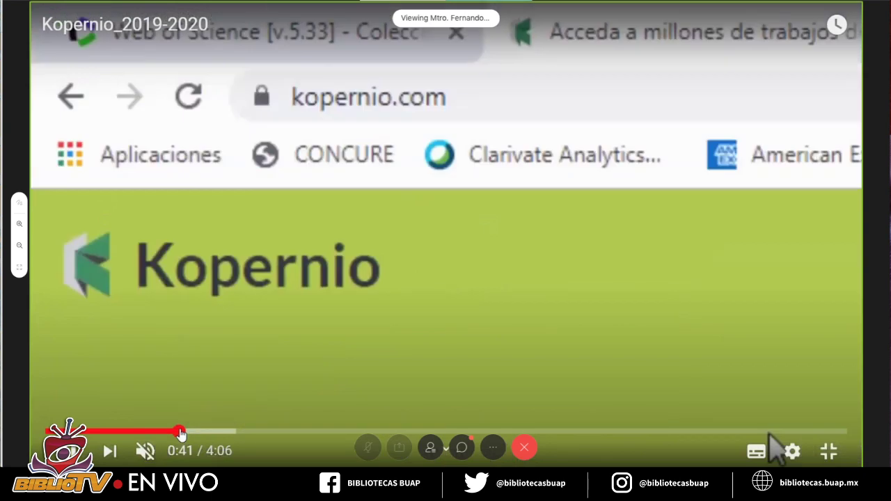
click(206, 432)
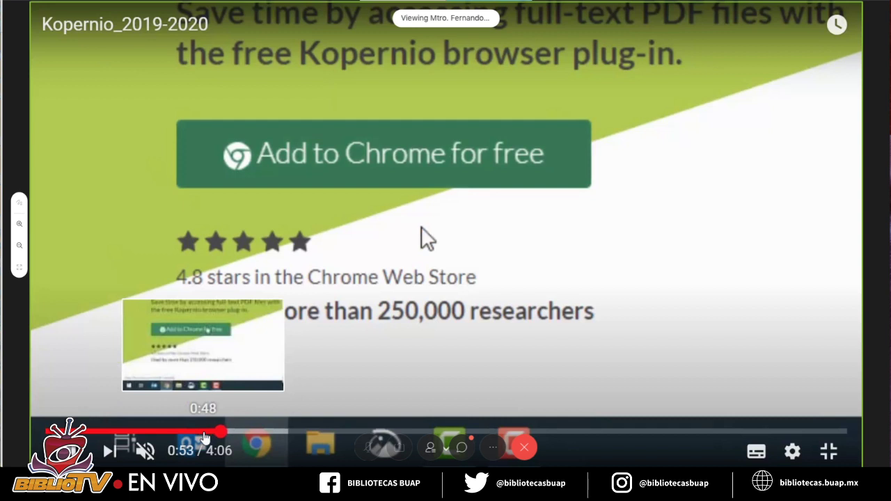
click(267, 432)
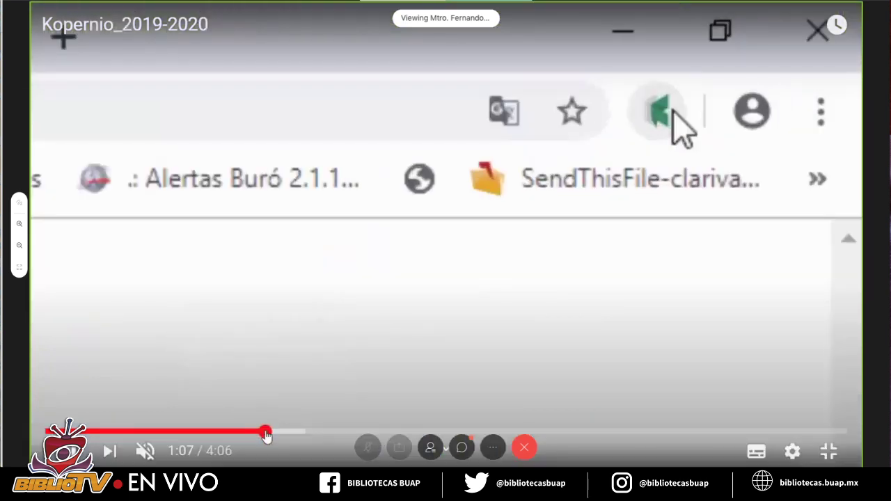
click(247, 432)
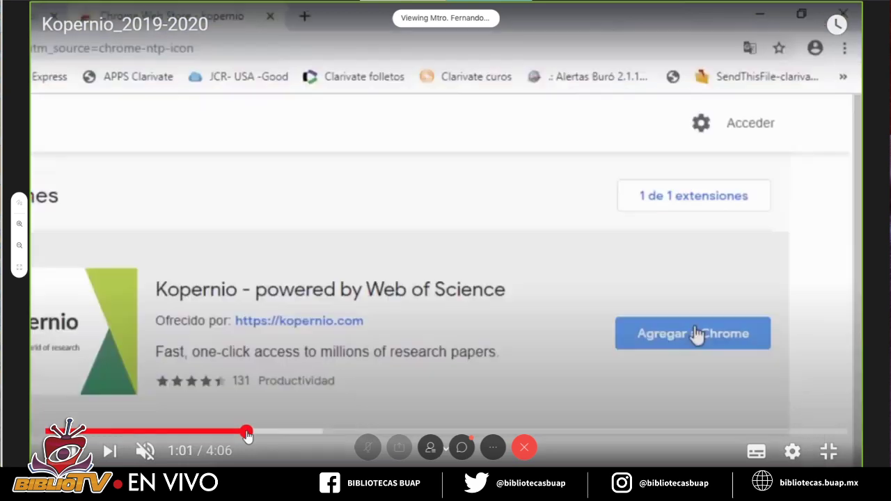
click(240, 433)
click(235, 432)
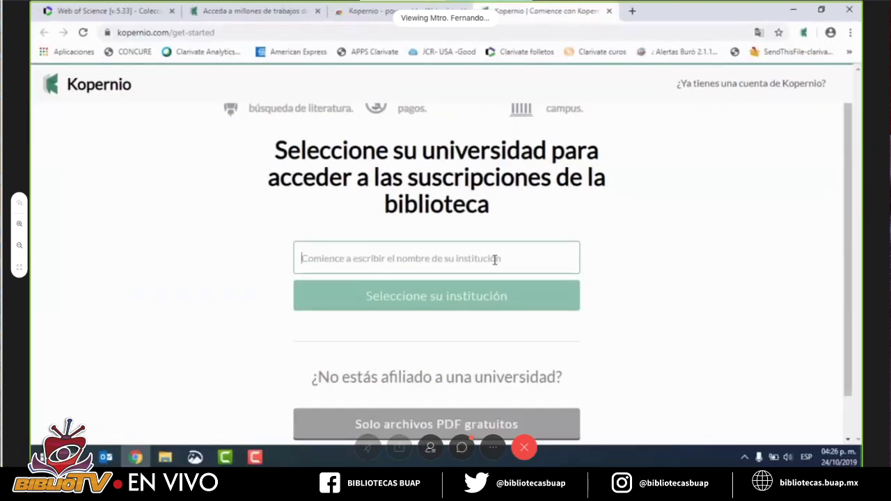
text(unam)
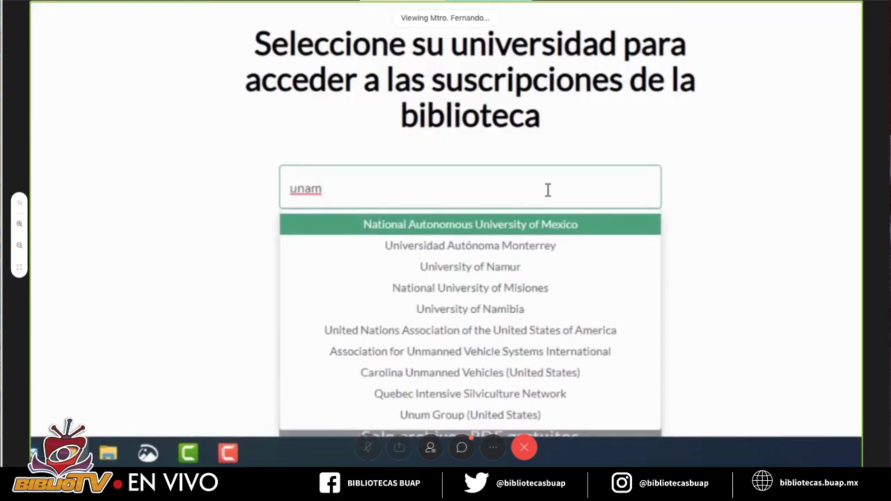
click(691, 180)
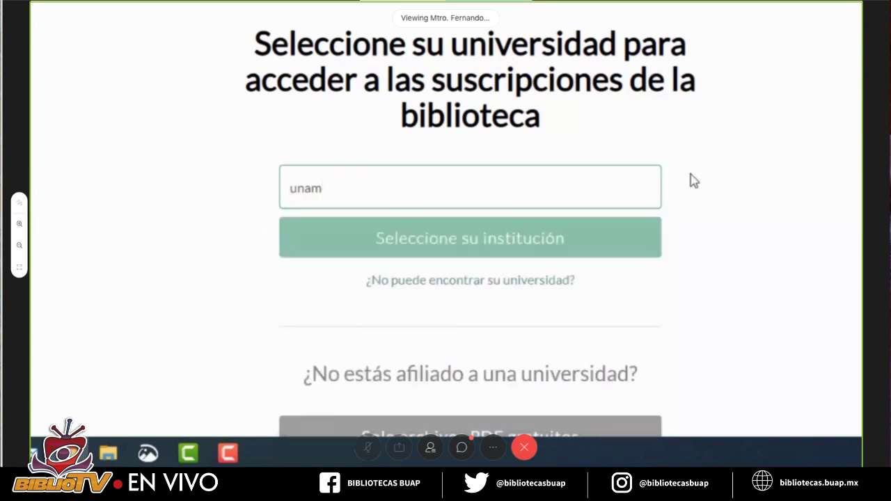
scroll(470, 243, down, 2)
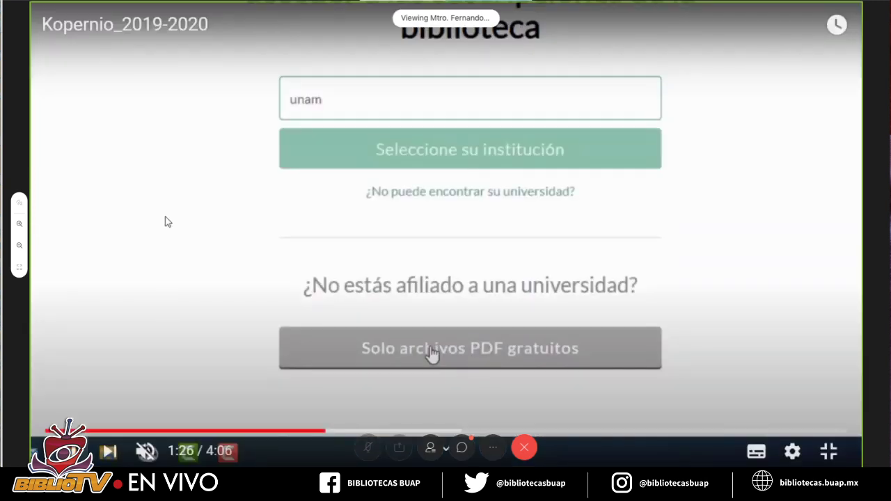
Play the video from the institution selection and skip past the first PDF example to the article saved in My Locker
click(165, 221)
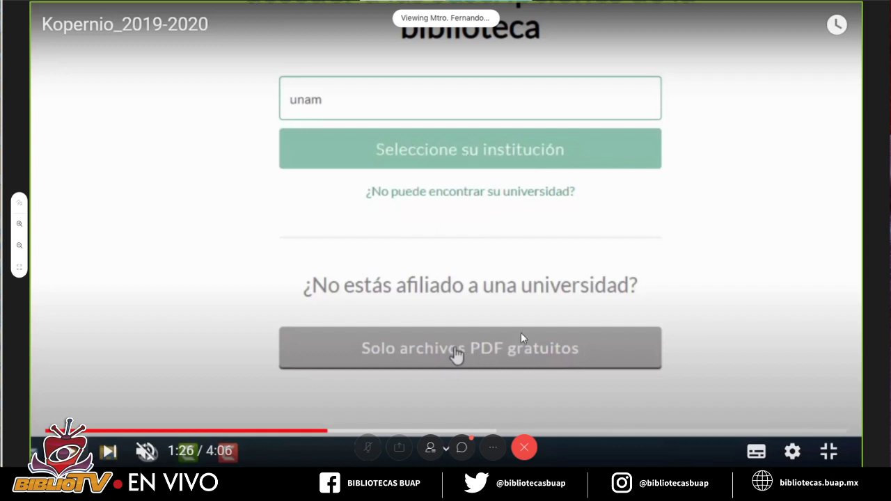
click(723, 264)
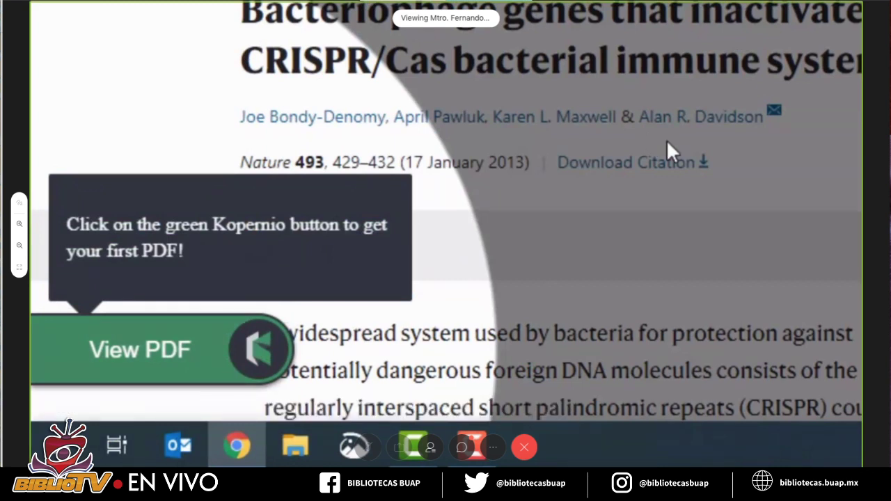
mouse_move(545, 442)
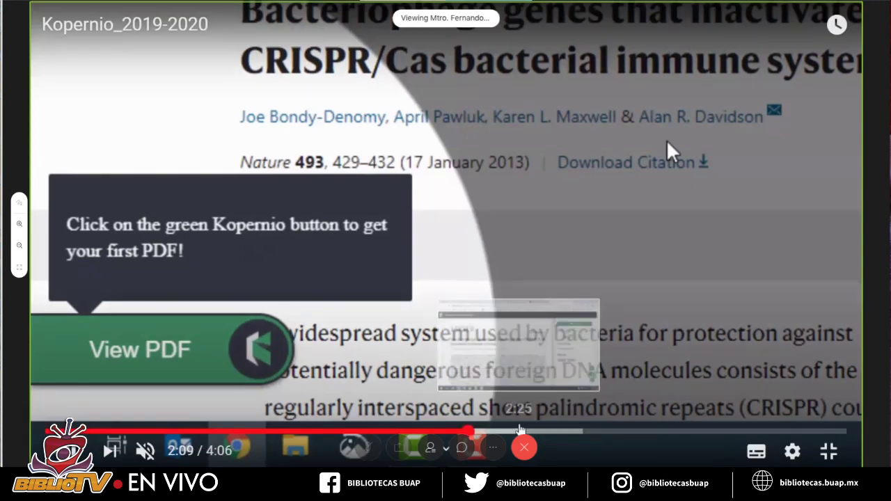
click(508, 432)
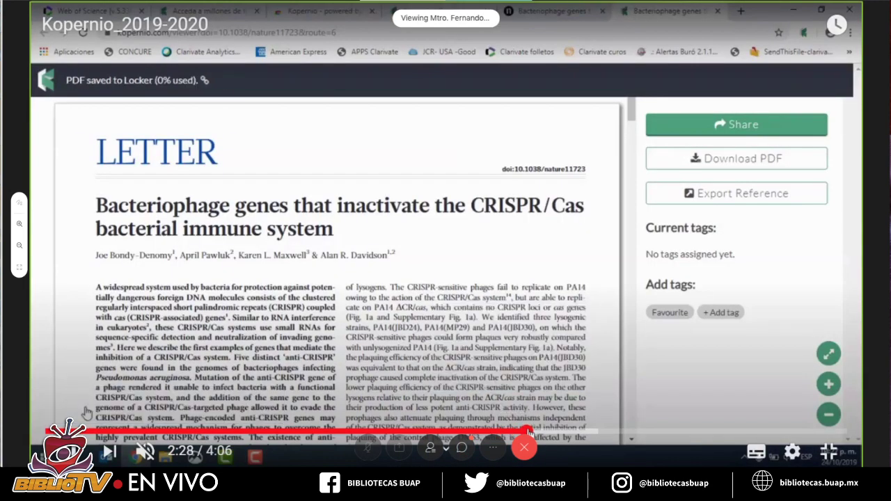
click(525, 432)
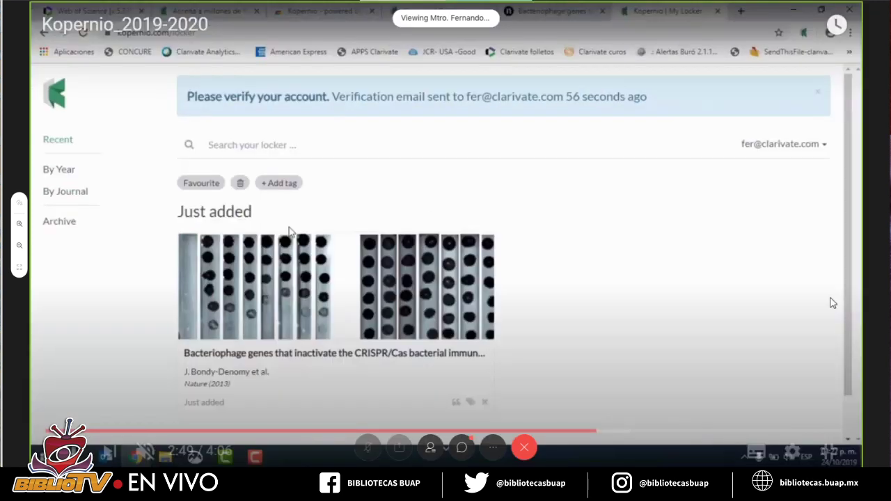
click(714, 328)
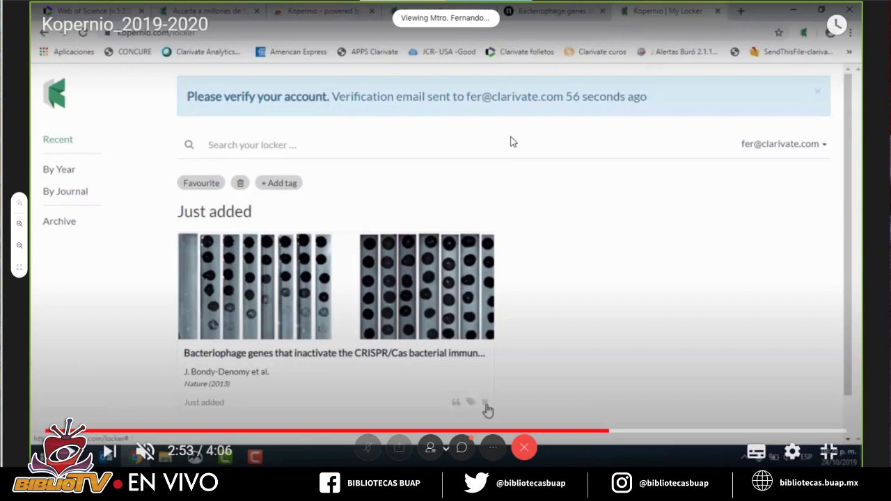
Skip through the video's account settings section to the end and close the YouTube page
click(618, 432)
click(643, 431)
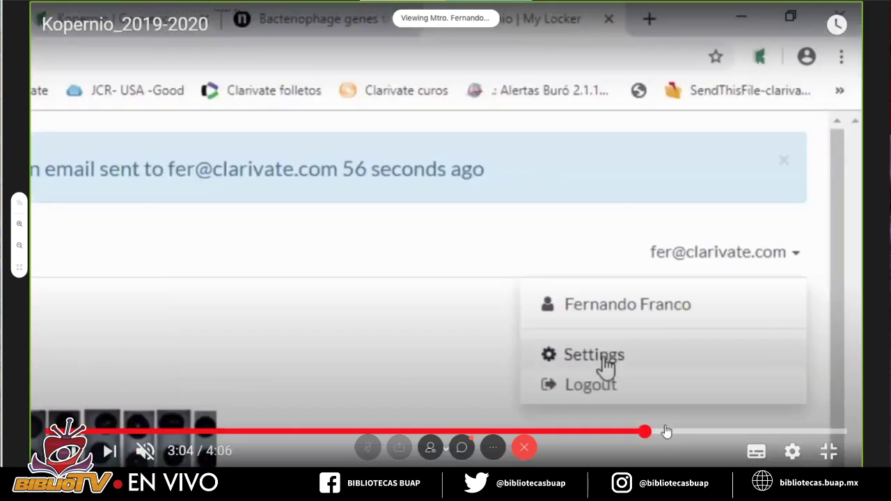
click(670, 431)
click(700, 431)
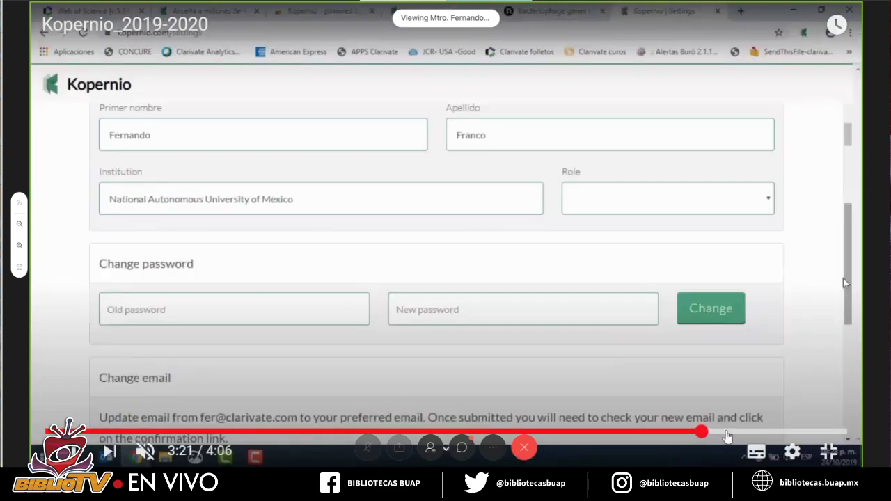
click(727, 432)
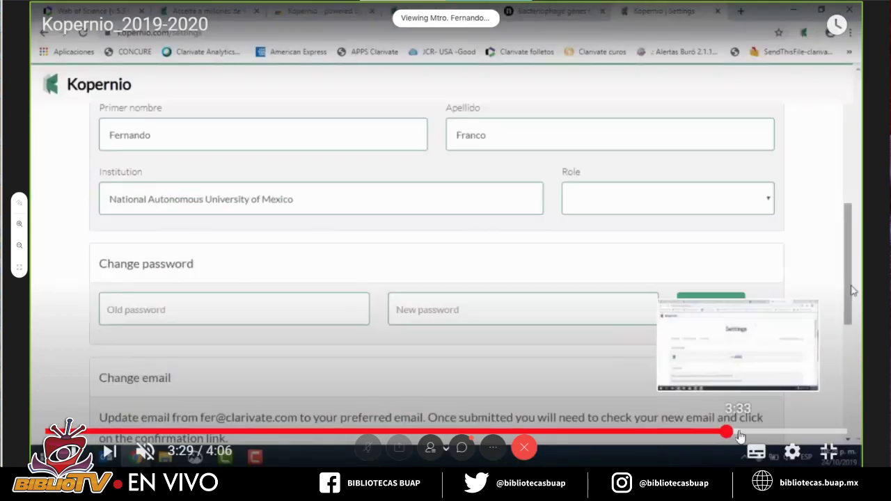
click(741, 431)
click(755, 432)
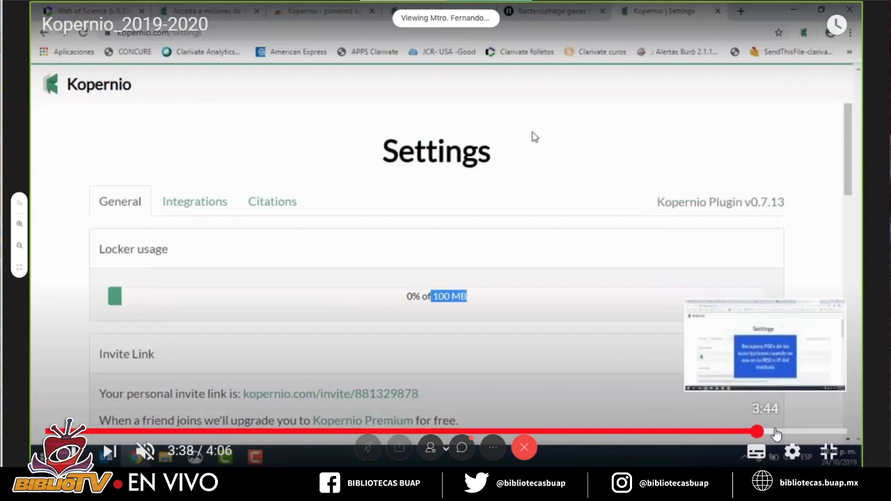
click(775, 432)
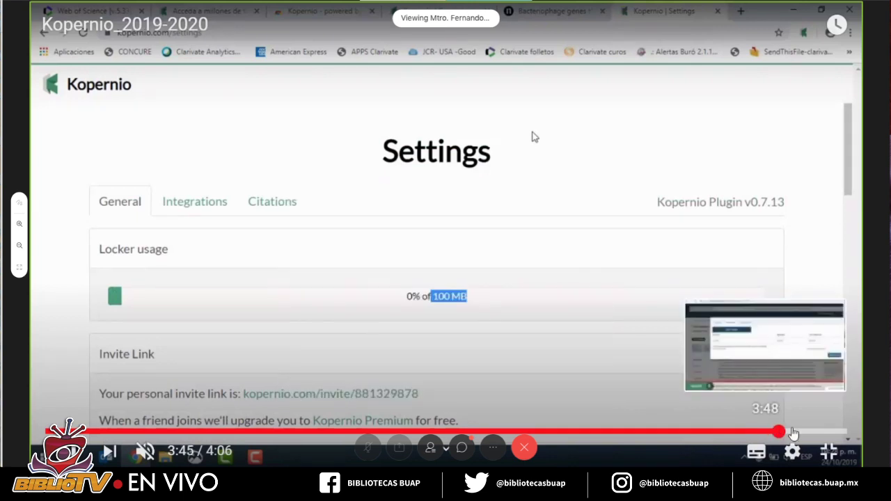
click(793, 432)
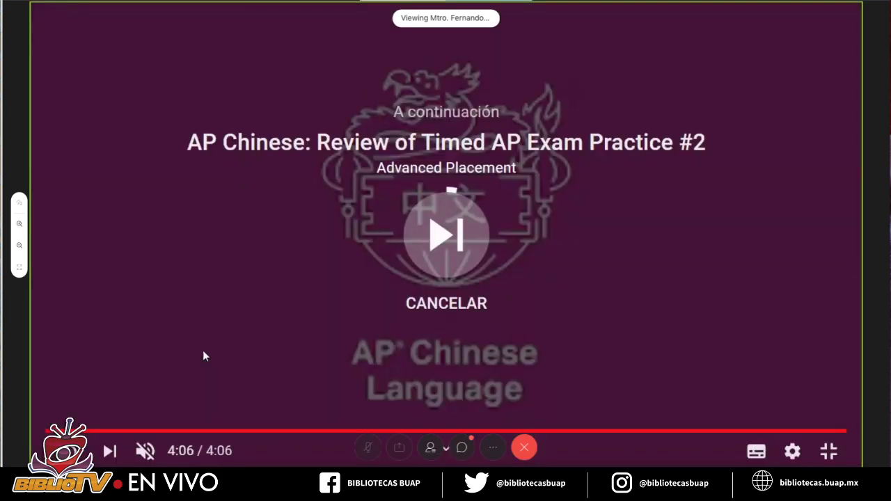
key(Escape)
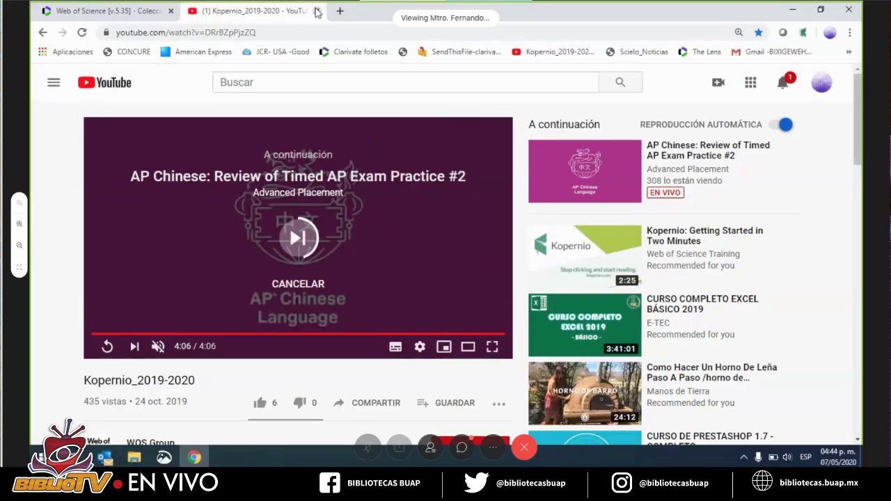
click(317, 10)
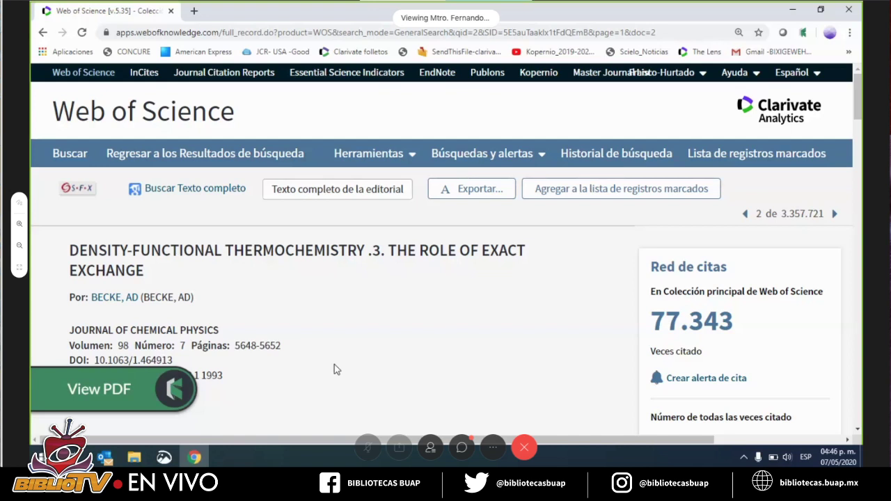
Sort the energy search results in Web of Science by date and open the first record, Energy Conservation in 2-D Density-Dependent Euler Equations
click(229, 160)
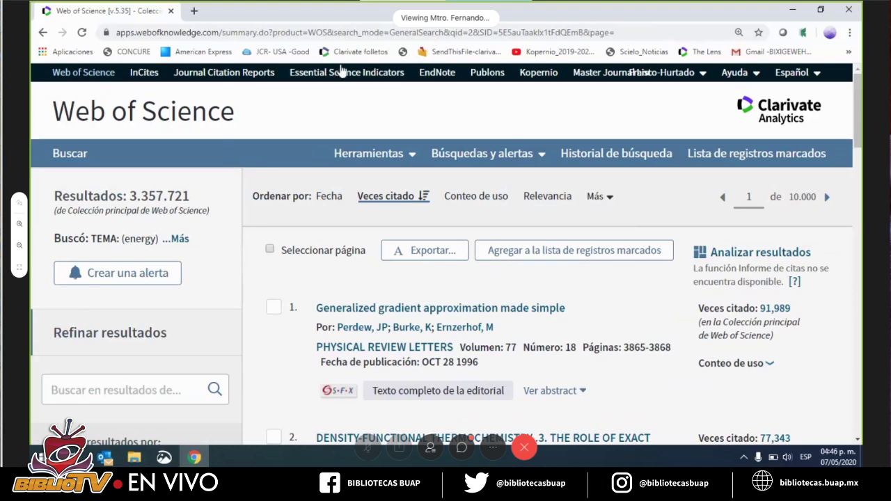
click(329, 198)
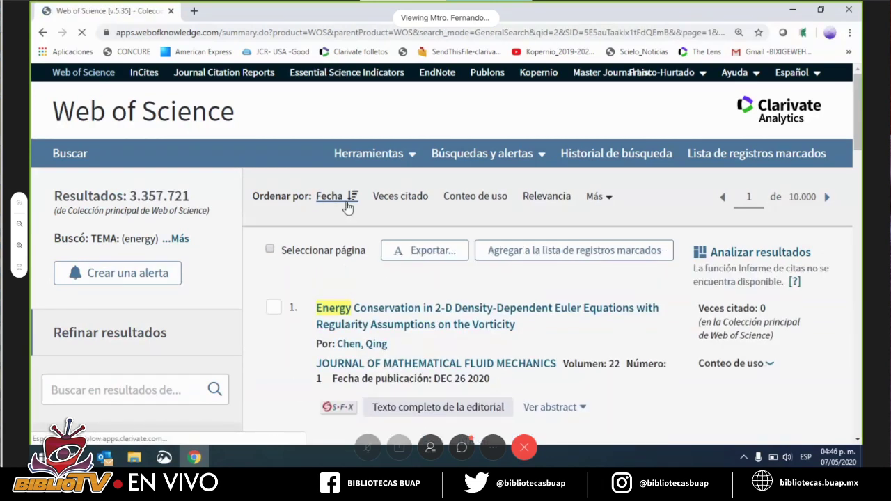
click(376, 331)
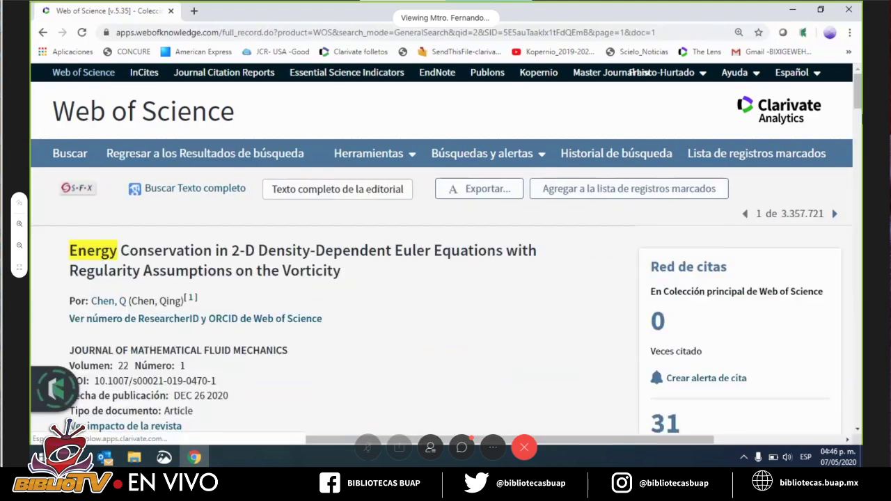
Examine the record's author information and highlight the reprint address line
drag(855, 102, 857, 146)
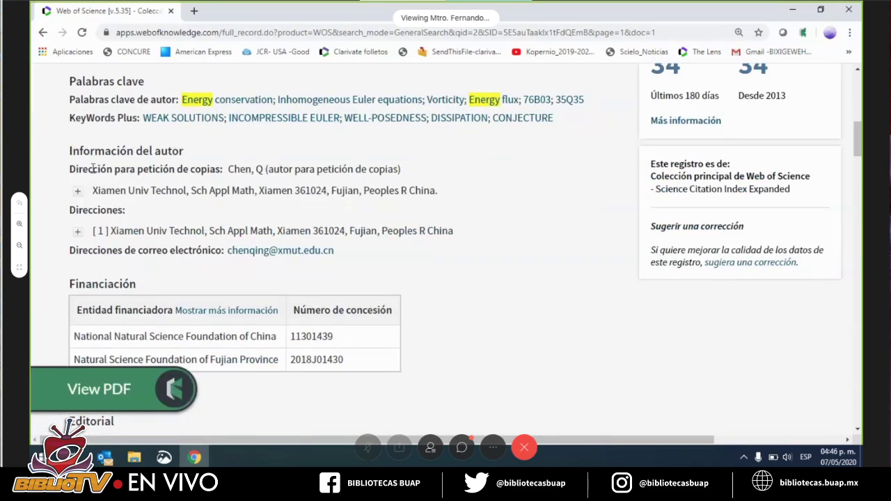
drag(70, 169, 251, 166)
mouse_move(104, 400)
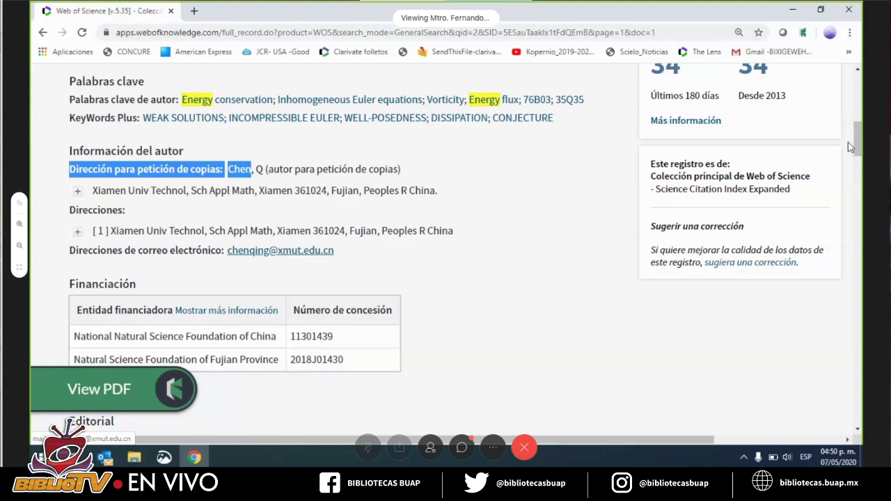
drag(856, 136, 860, 82)
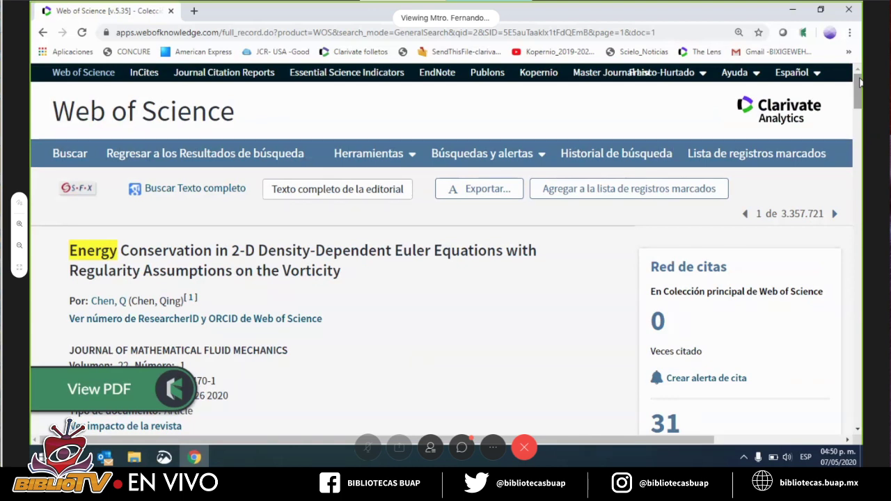
Try to view the article's full-text PDF with Kopernio and close the viewer page
click(79, 392)
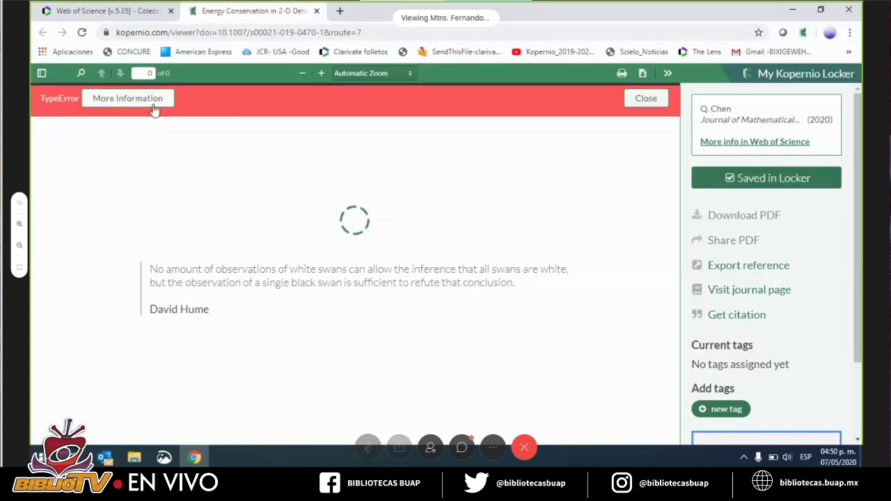
click(316, 11)
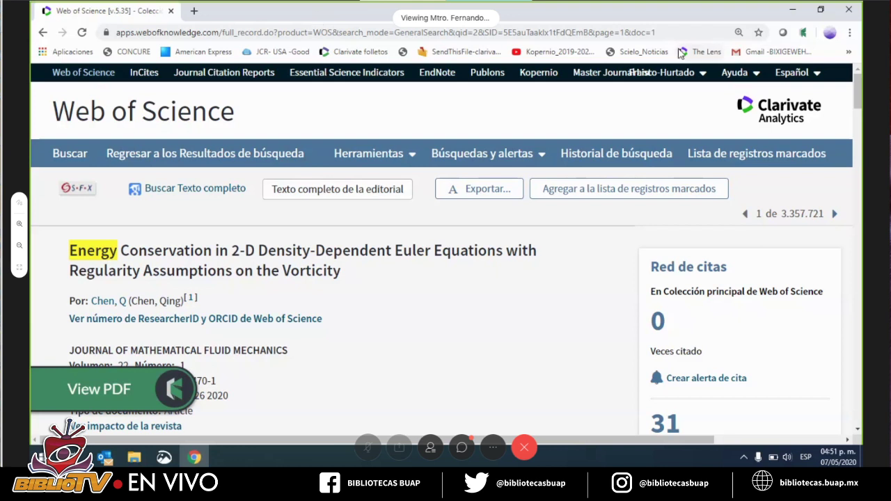
click(743, 458)
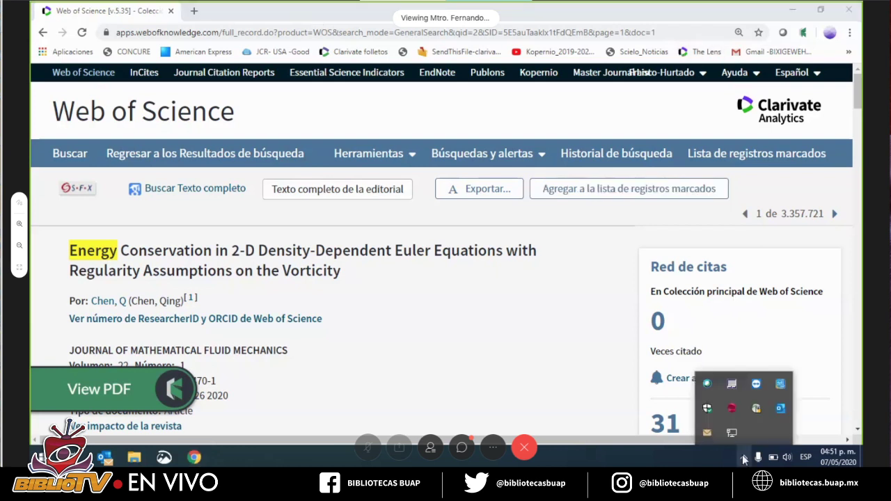
In EndNote online, delete all references in the [Sin archivar] group and permanently empty the trash
click(453, 73)
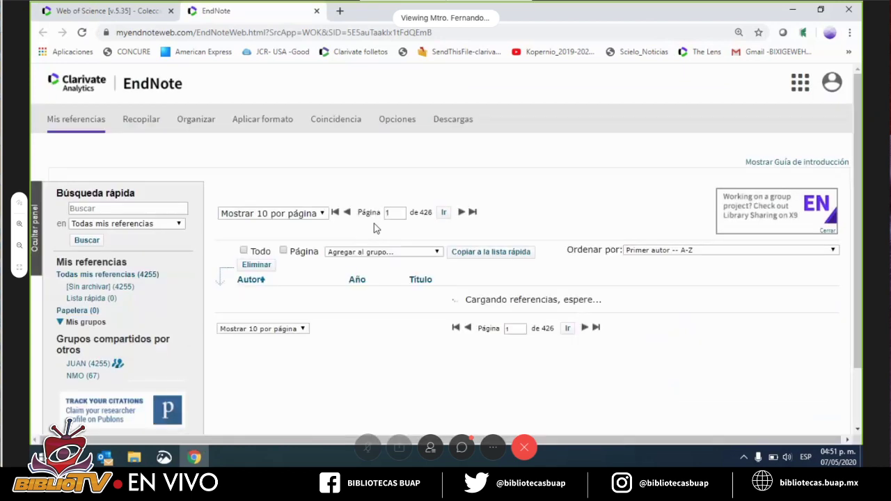
key(ctrl+plus)
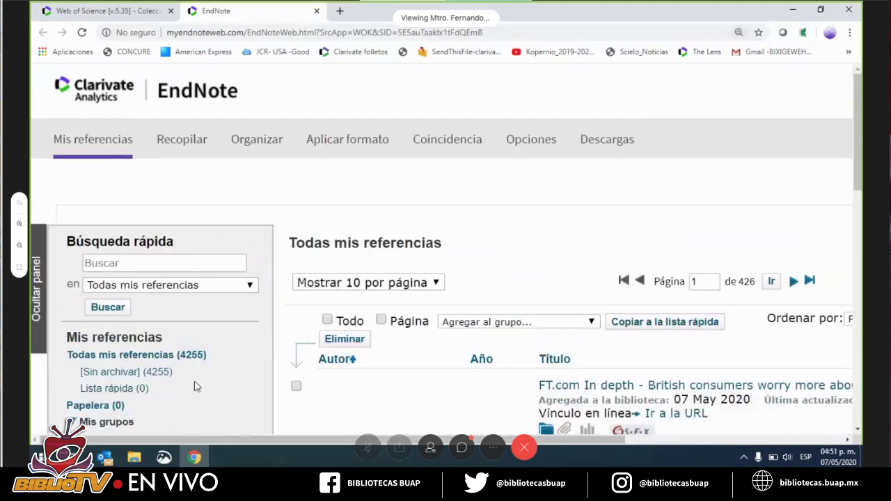
click(154, 376)
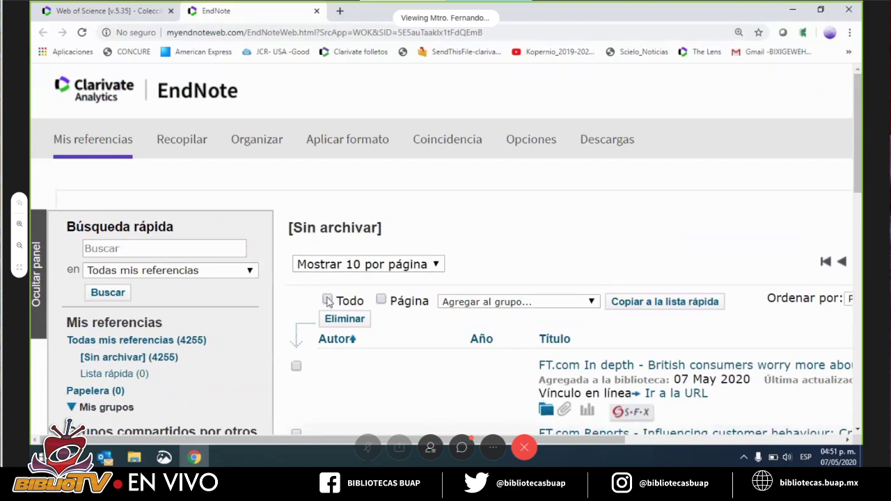
click(328, 301)
click(345, 320)
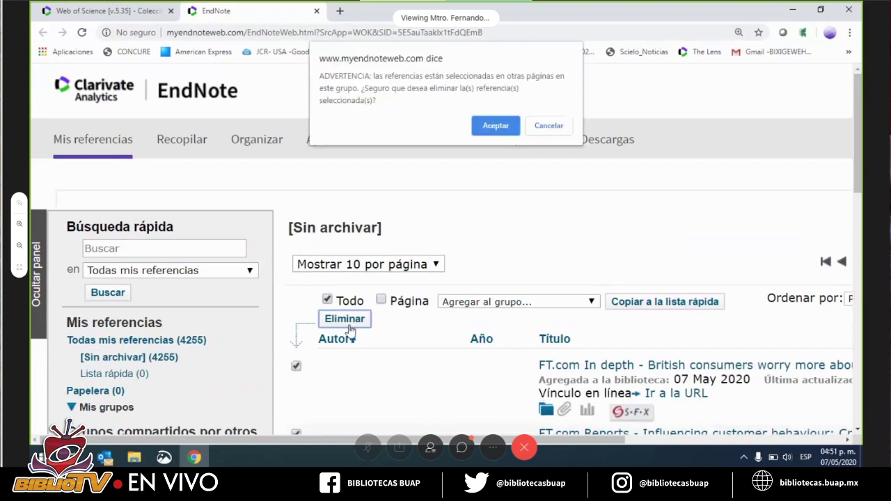
click(491, 127)
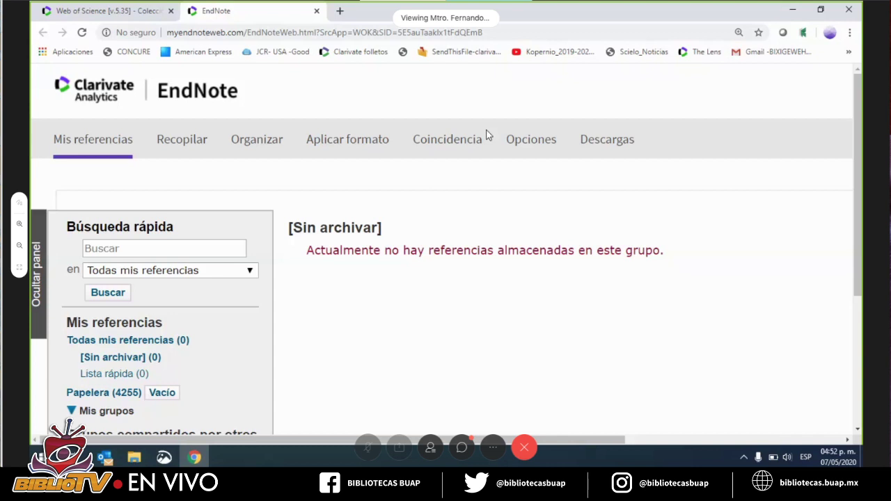
click(168, 394)
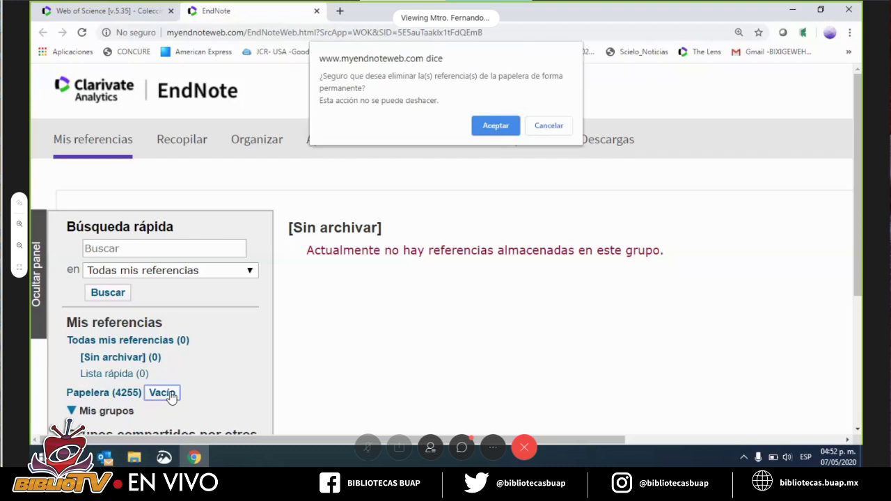
click(496, 129)
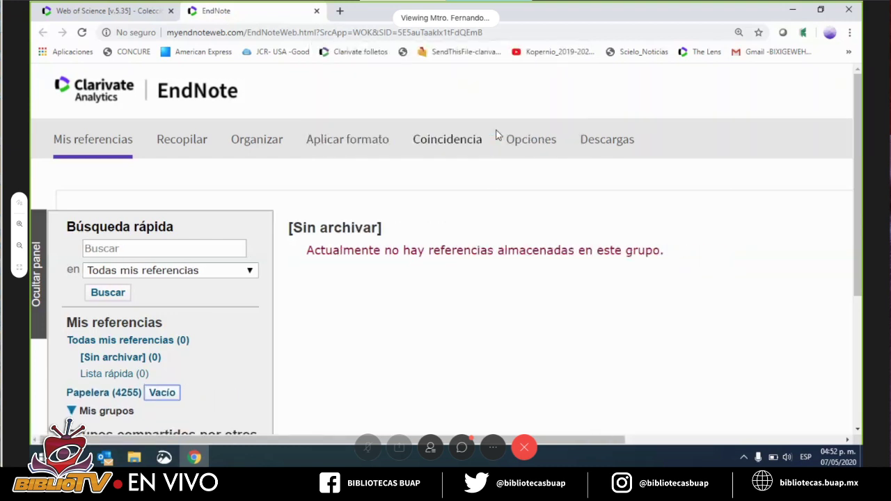
Switch back to Web of Science and return from the article record to the energy search results
click(128, 12)
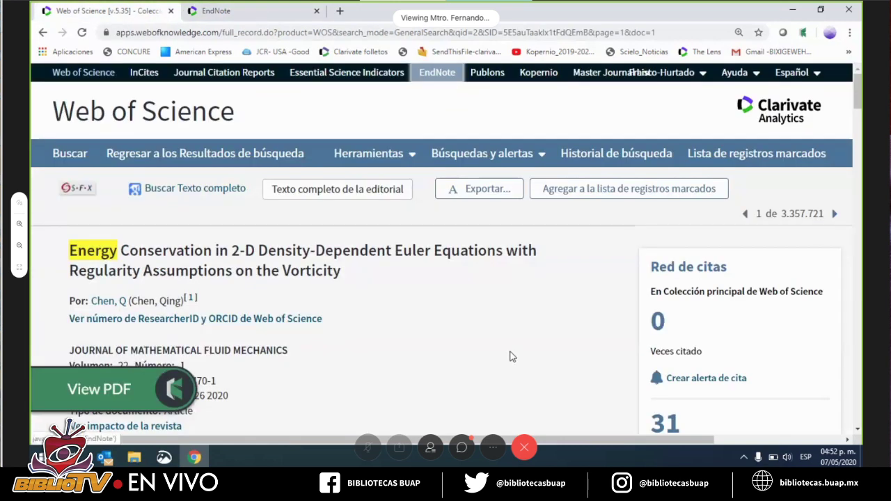
click(202, 154)
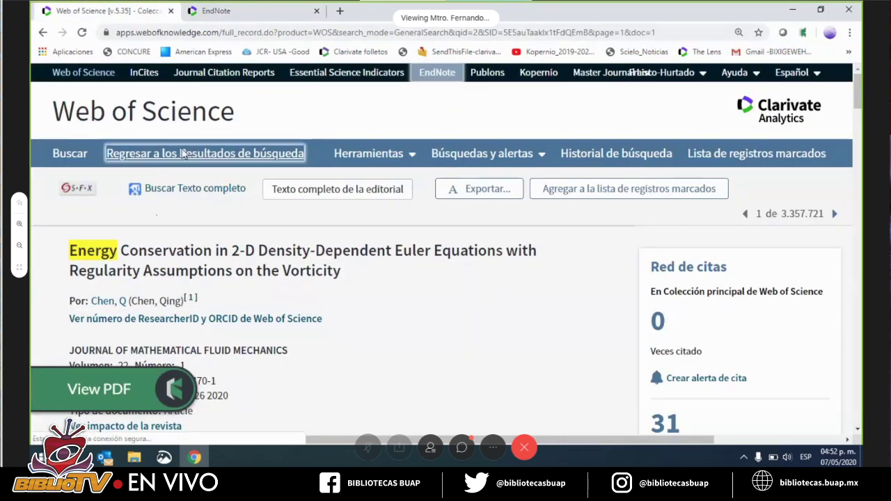
click(835, 456)
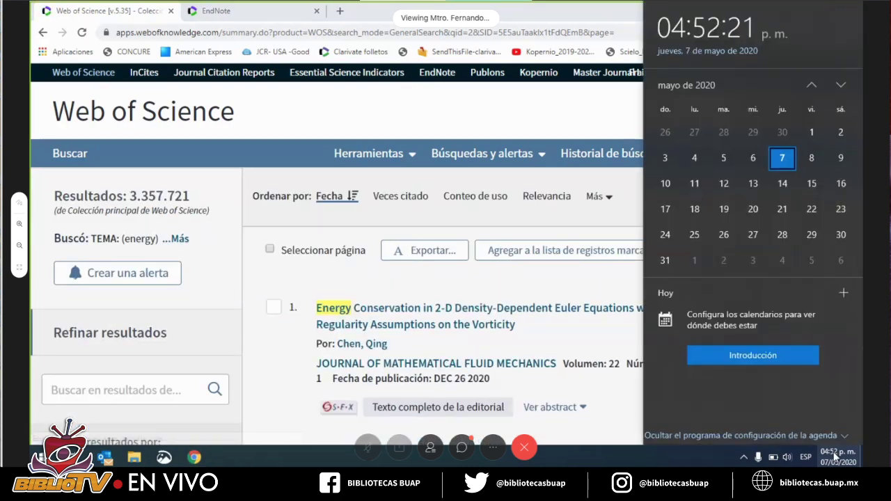
click(253, 285)
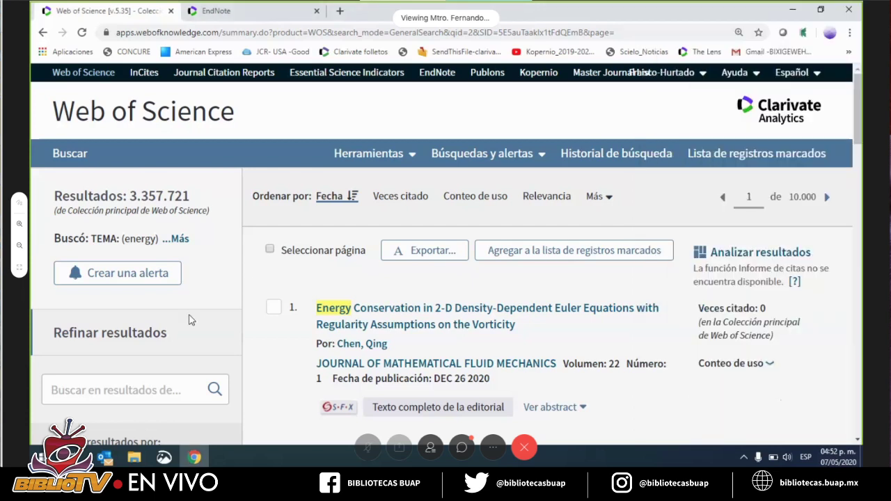
Switch to Word, create a new blank document, and display the system clock and calendar
click(40, 456)
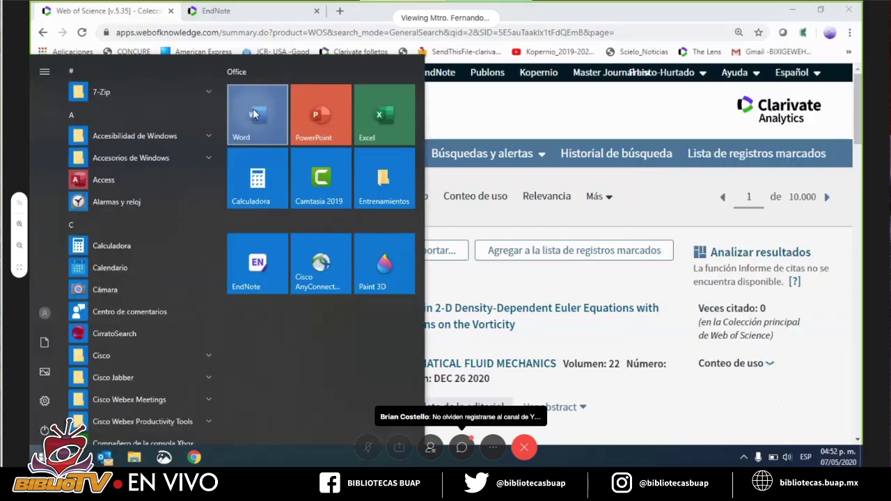
click(254, 114)
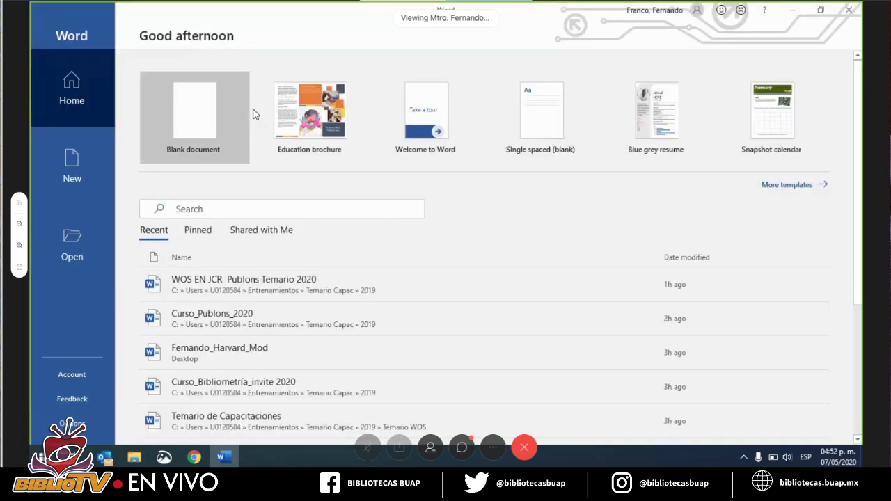
click(192, 111)
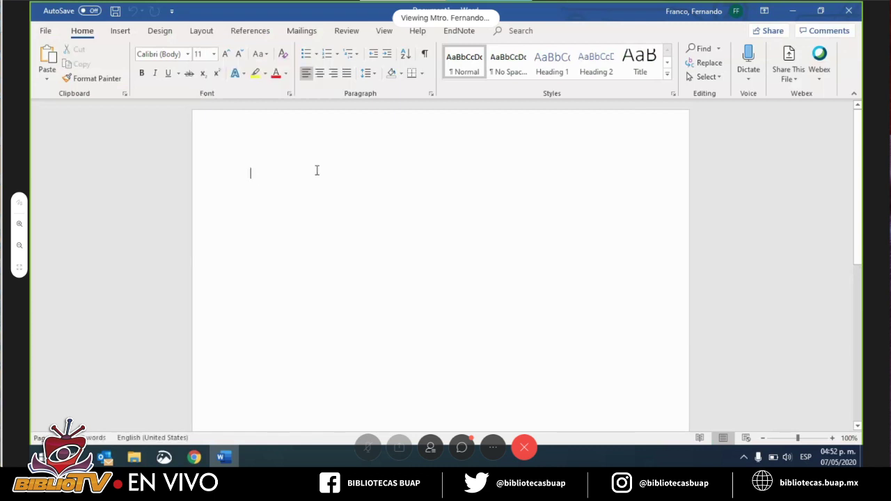
click(837, 457)
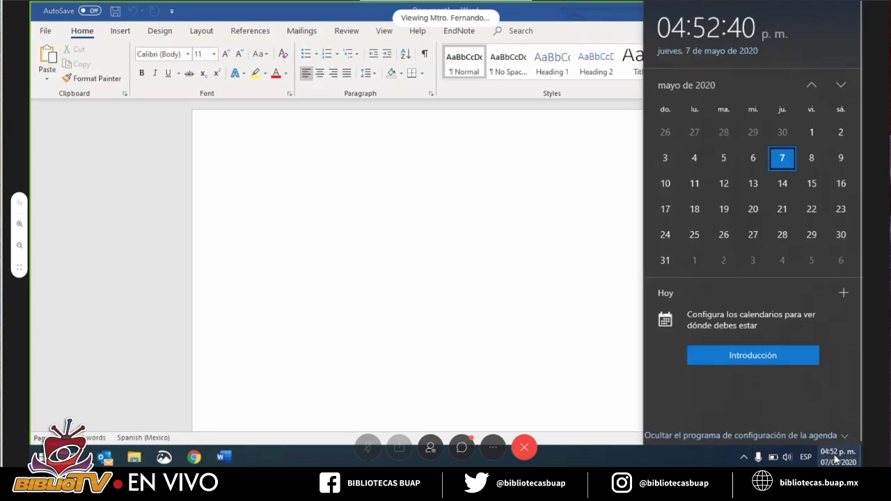
Switch back to Web of Science and export records 1 to 100 of the energy results to EndNote Online
click(194, 458)
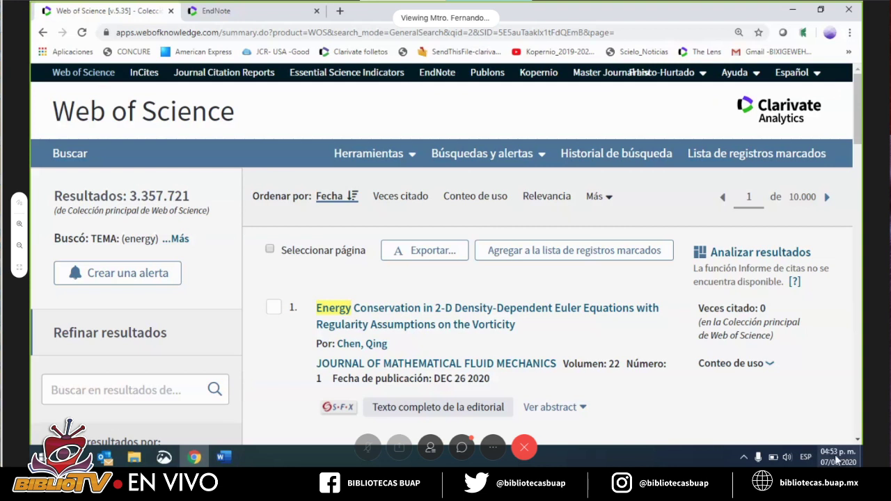
mouse_move(837, 459)
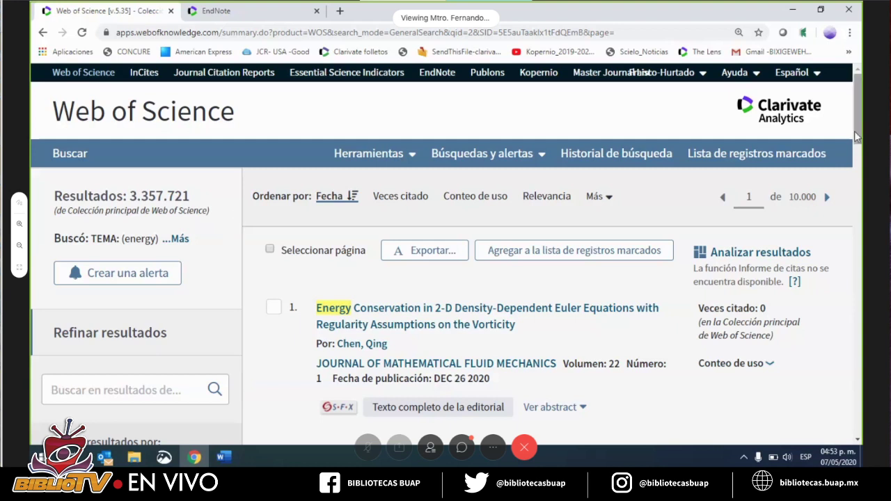
scroll(857, 138, down, 2)
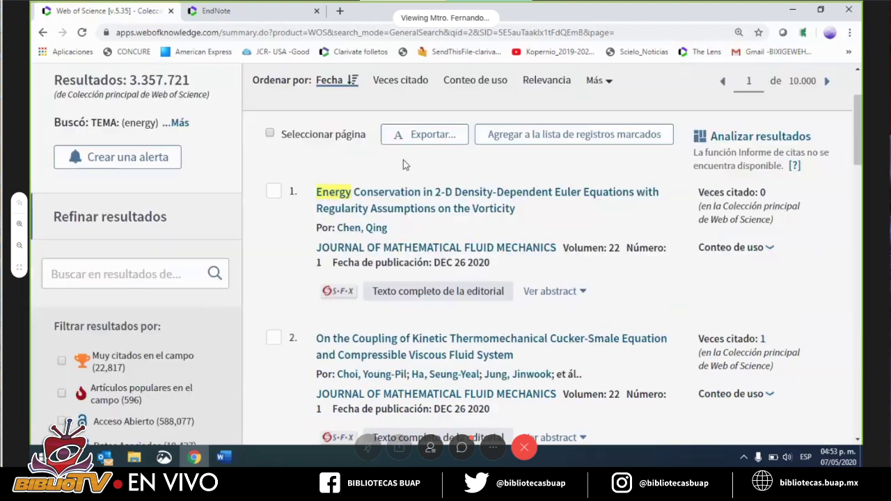
click(274, 193)
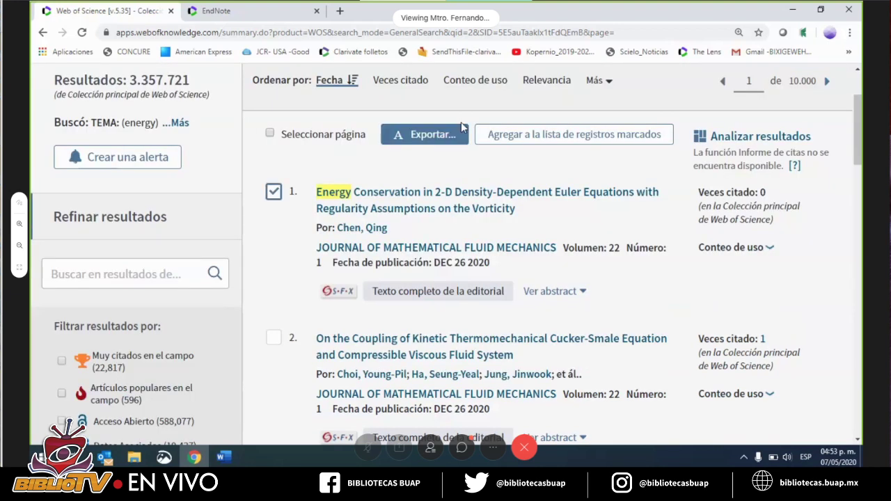
click(428, 135)
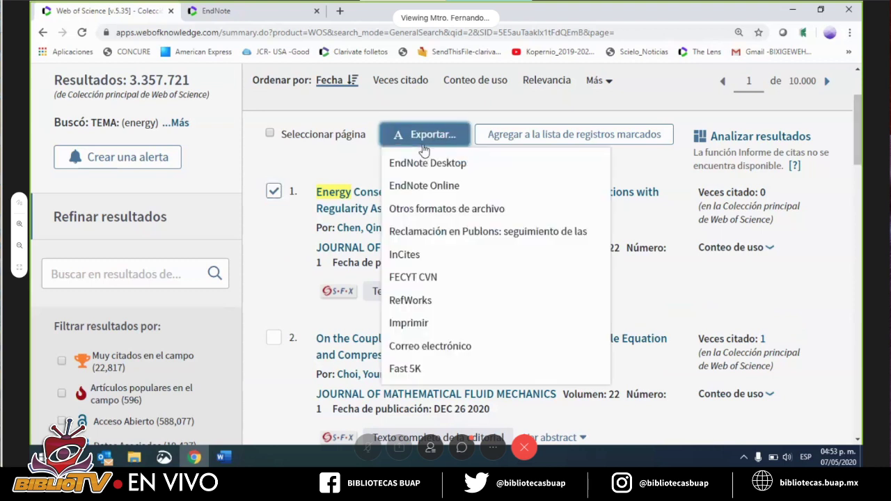
click(430, 183)
text(100)
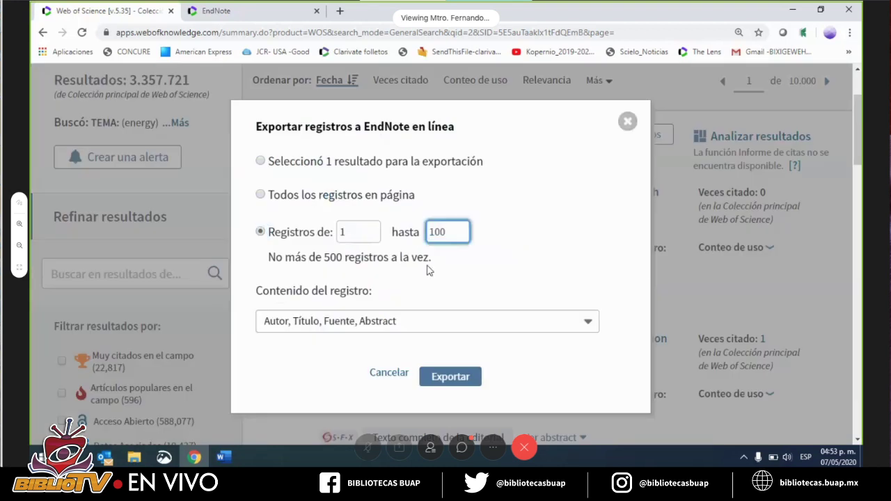
click(449, 382)
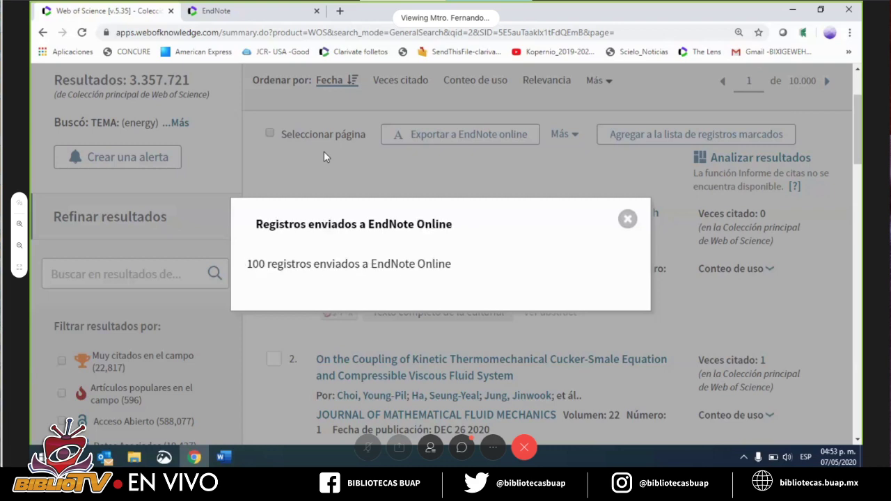
Switch to EndNote online, reload the library, and open the [Sin archivar] group
key(ctrl+Tab)
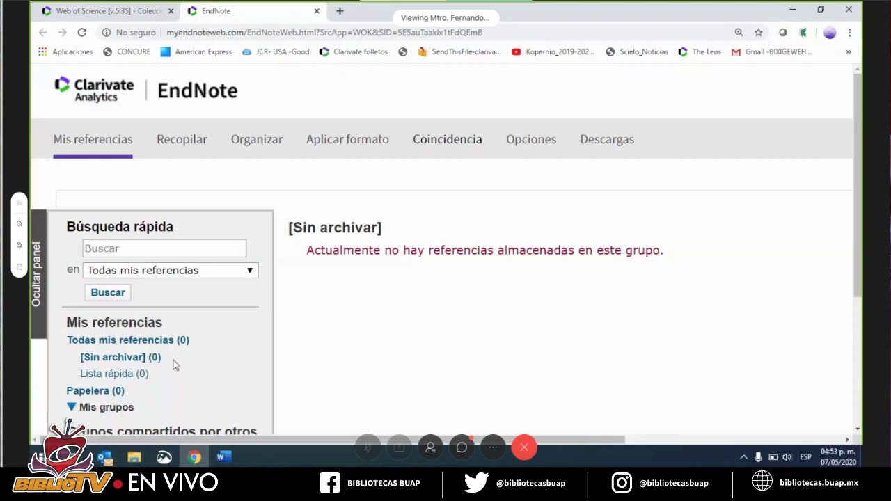
drag(174, 365, 75, 360)
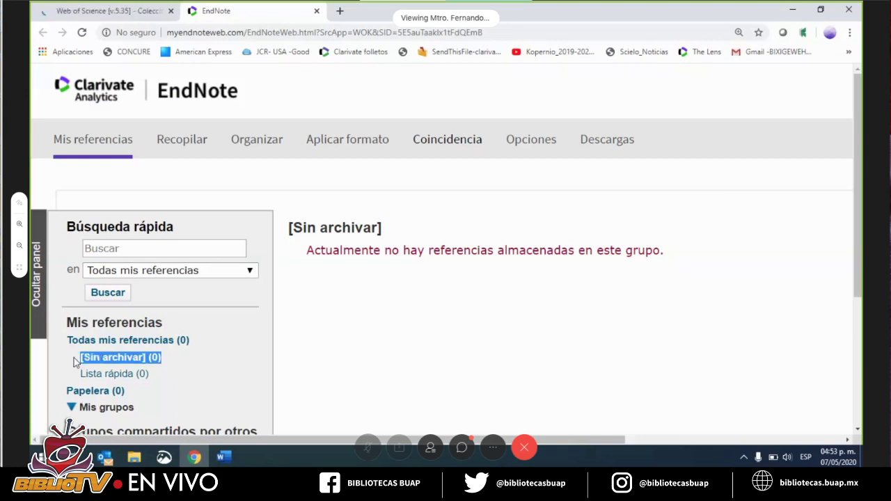
click(81, 32)
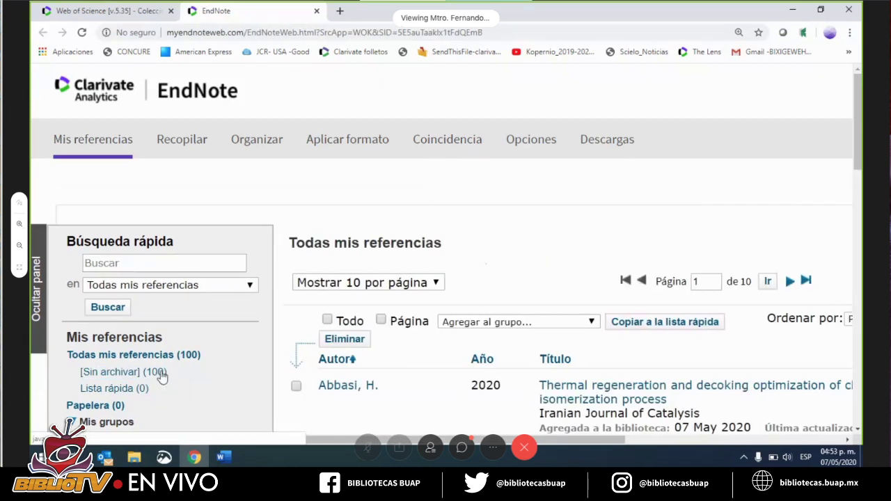
click(160, 373)
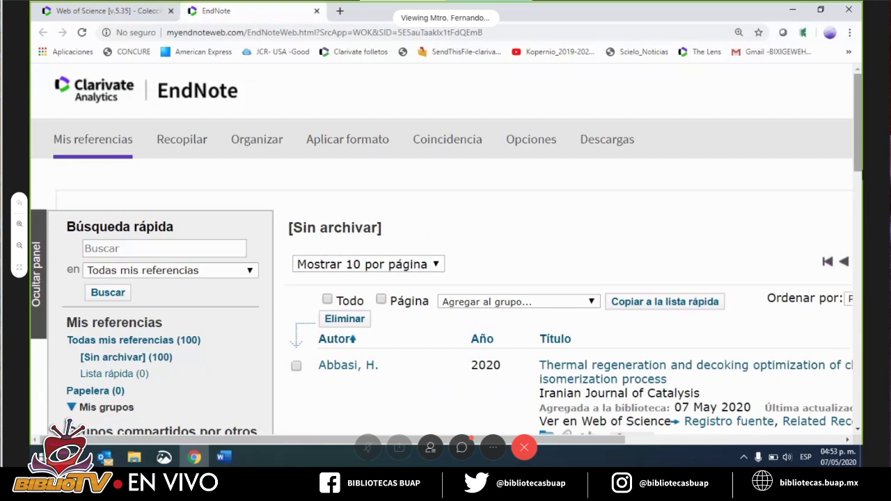
Add all the unfiled references to a new group named CONRICYT and highlight the [Sin archivar] and CONRICYT group entries
scroll(387, 236, down, 2)
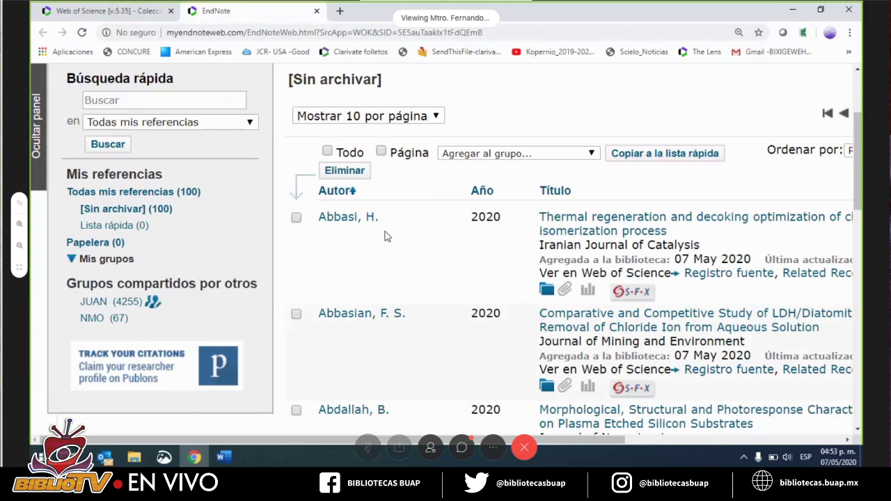
click(327, 151)
click(482, 153)
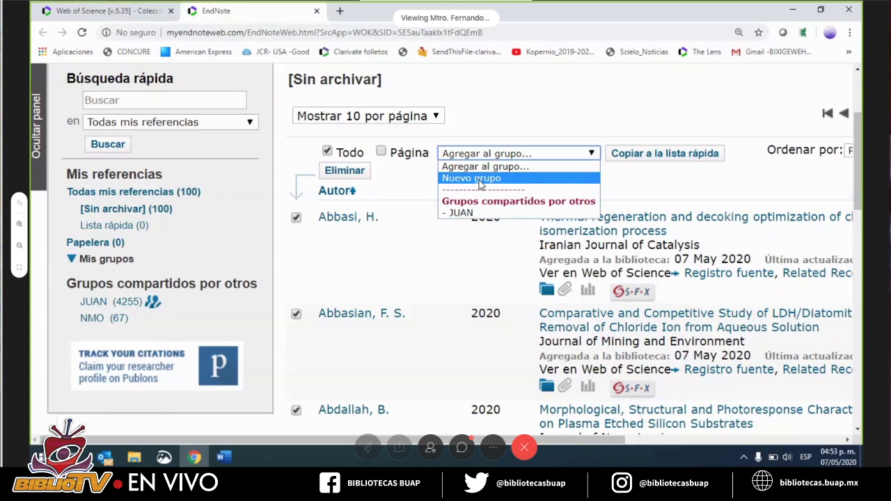
click(477, 179)
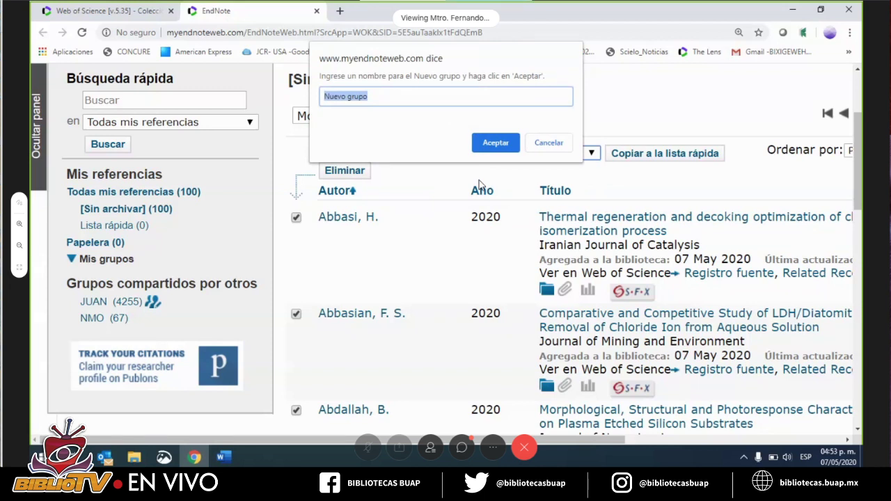
text(CONRICYT)
key(Return)
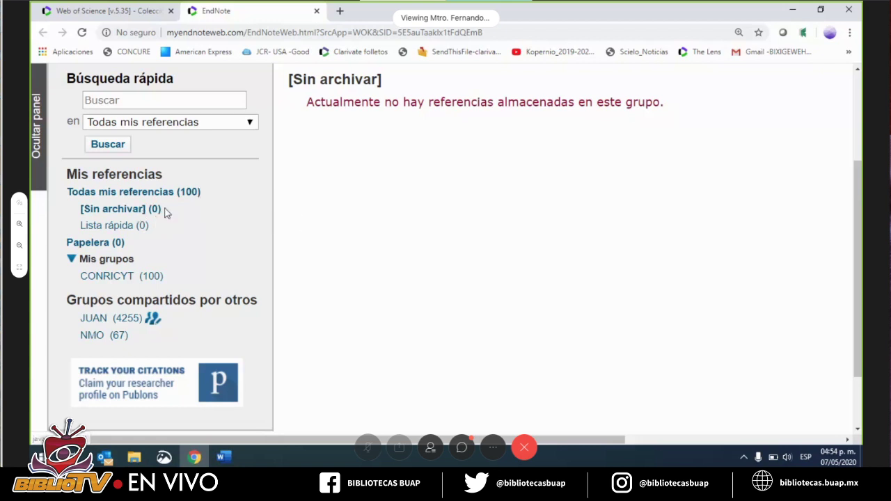
drag(163, 210, 77, 210)
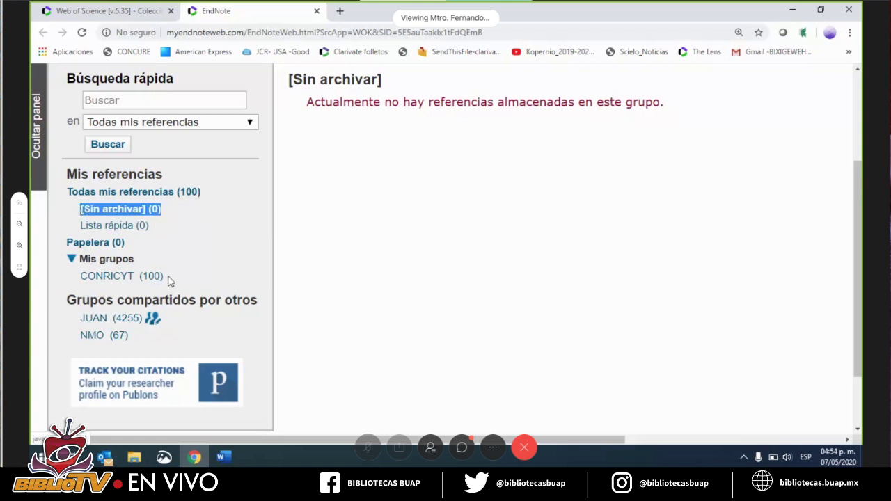
drag(167, 278, 74, 279)
Open the bibliography formatting page and choose the CONRICYT group as the references
scroll(445, 278, up, 2)
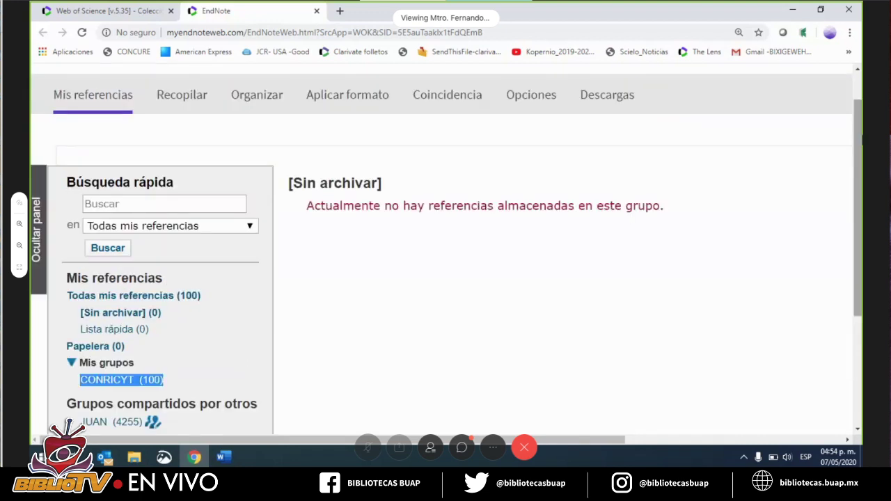
click(361, 102)
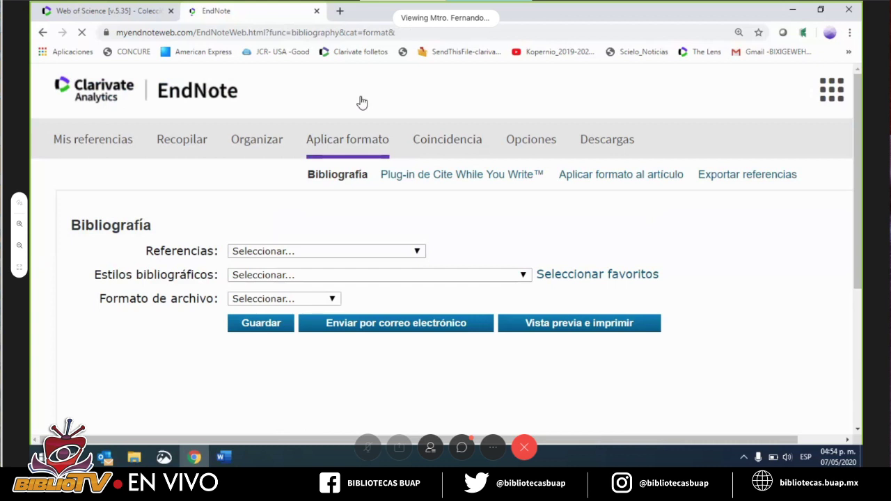
click(356, 249)
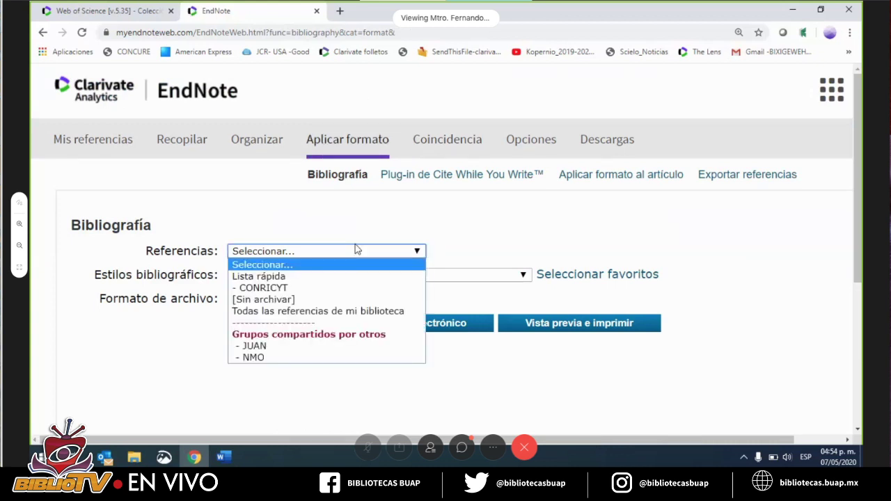
click(309, 288)
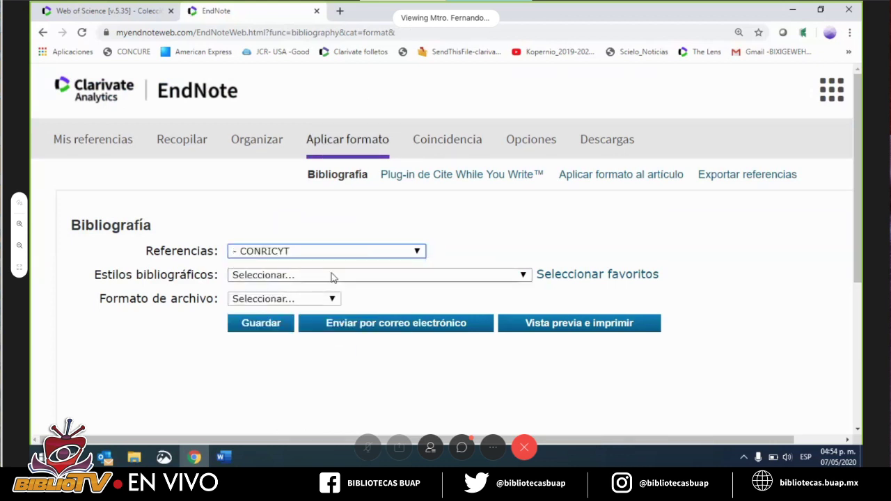
Set the bibliographic style to APA 6th and the file format to HTML
click(331, 278)
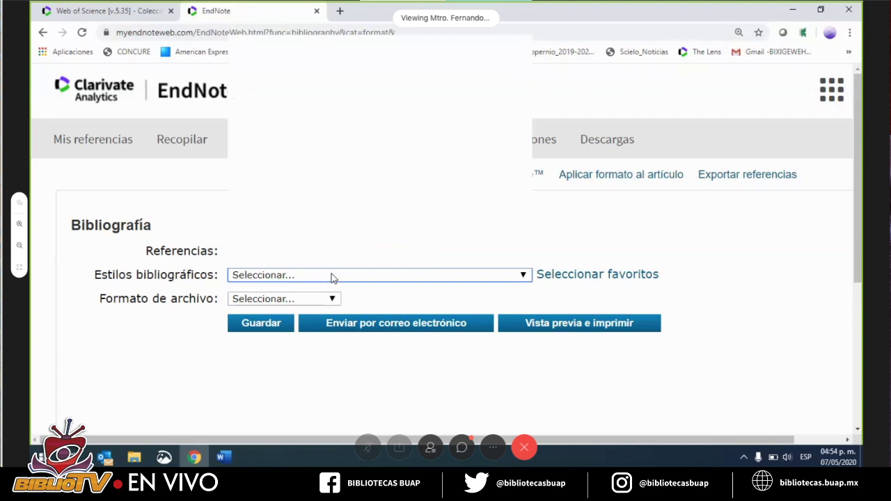
click(308, 243)
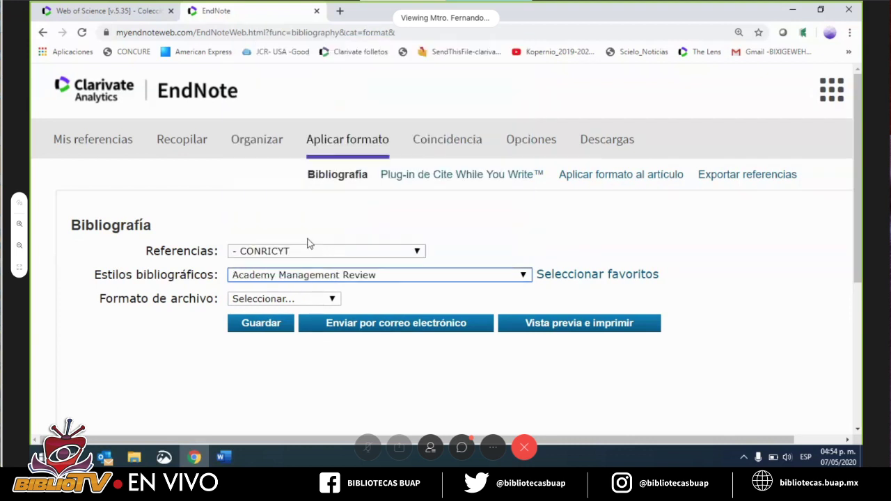
click(312, 277)
key(Down)
key(Down)
key(Down)
key(Down)
key(Down)
key(Down)
key(Down)
key(Down)
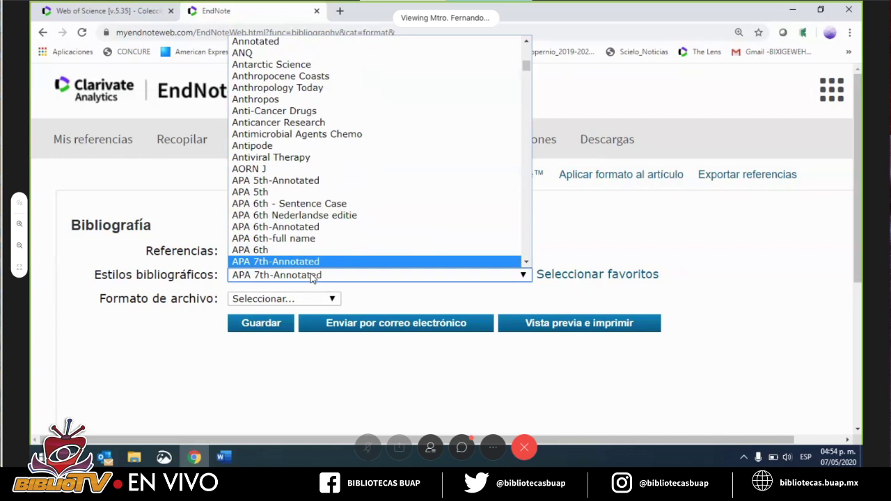
key(Up)
key(Return)
click(309, 298)
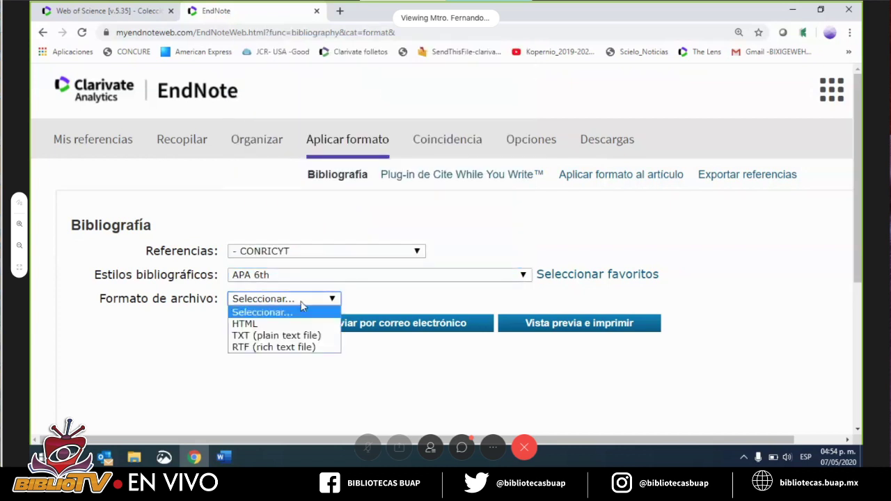
click(277, 323)
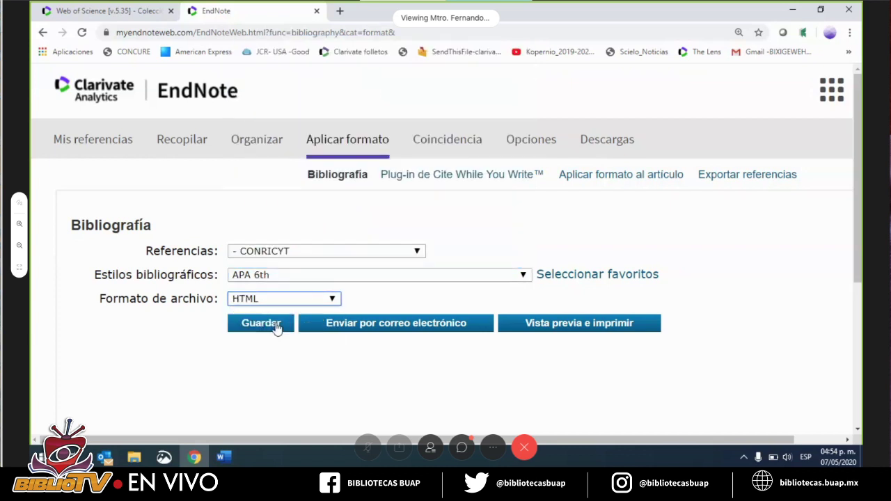
Preview the formatted bibliography in a maximized window and check the system clock
click(586, 327)
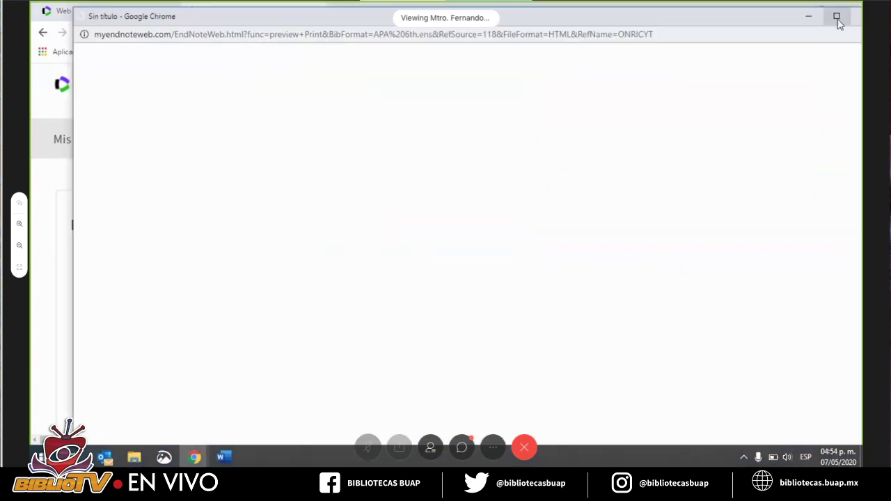
click(835, 17)
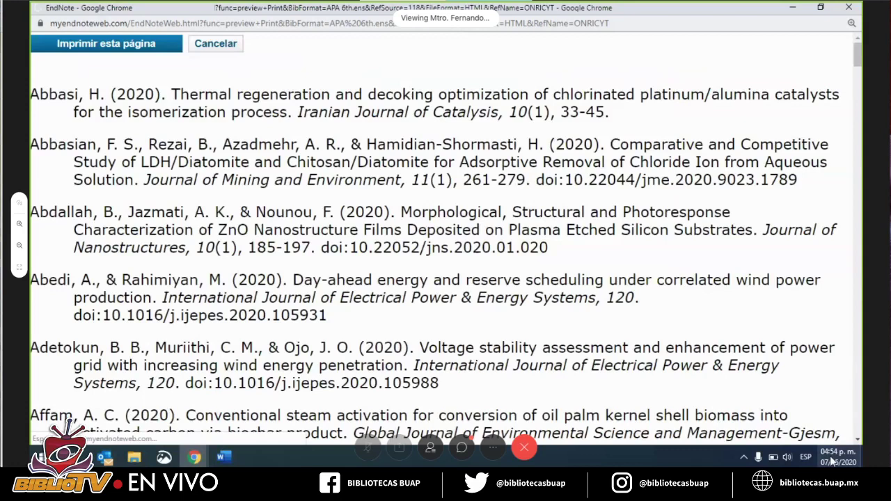
click(835, 457)
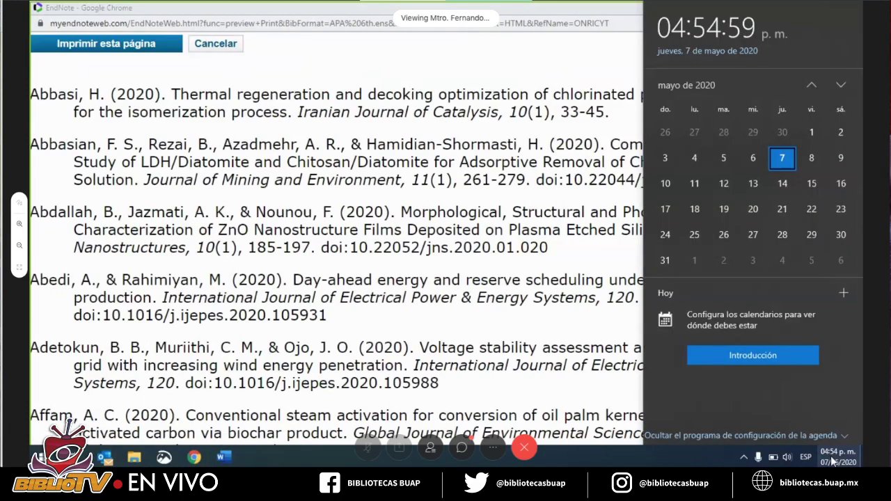
click(834, 457)
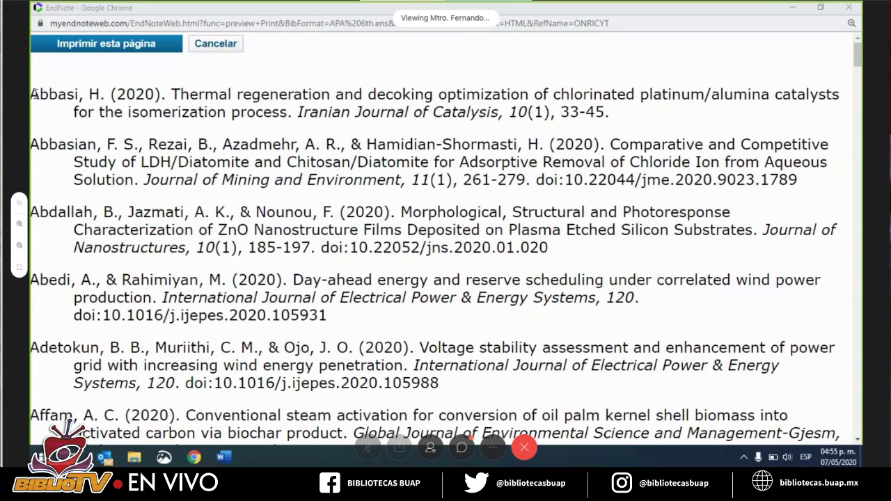
Select the entire list of formatted references in the preview, from the first to the last, and copy it
drag(33, 94, 397, 459)
right_click(573, 362)
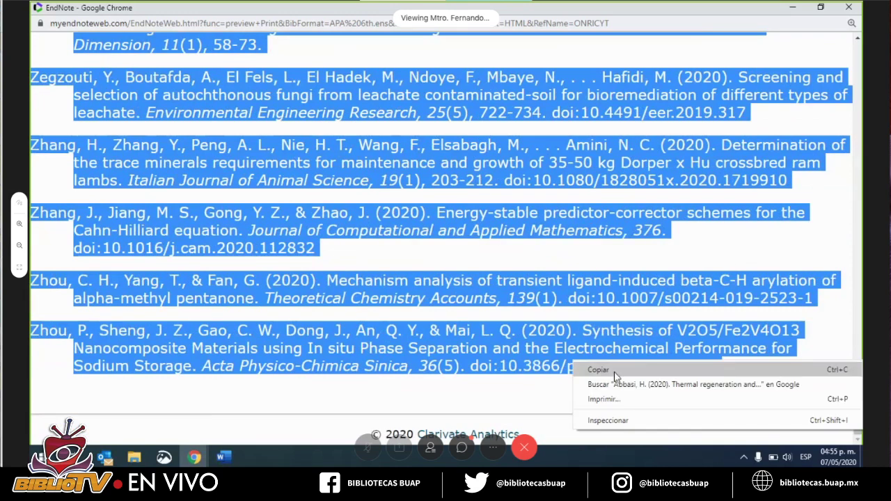
click(614, 372)
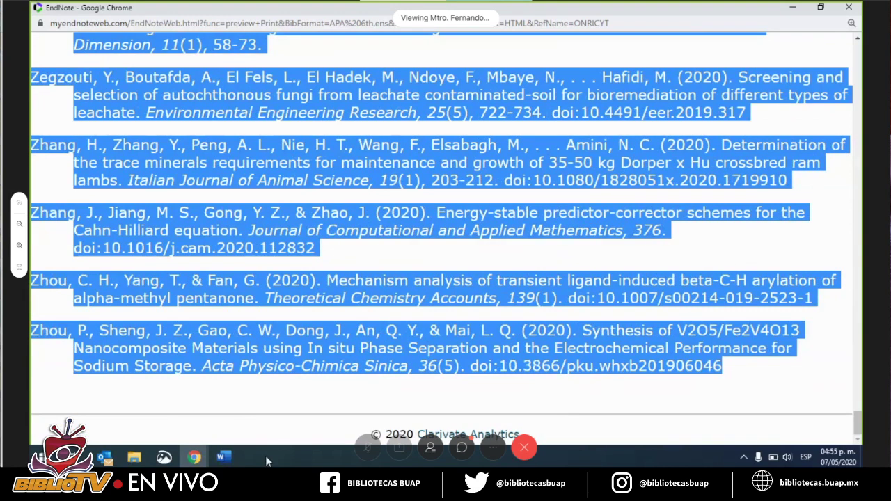
Switch to Word, paste the copied references into the document and review the pasted list back to its first entry
click(223, 457)
key(ctrl+v)
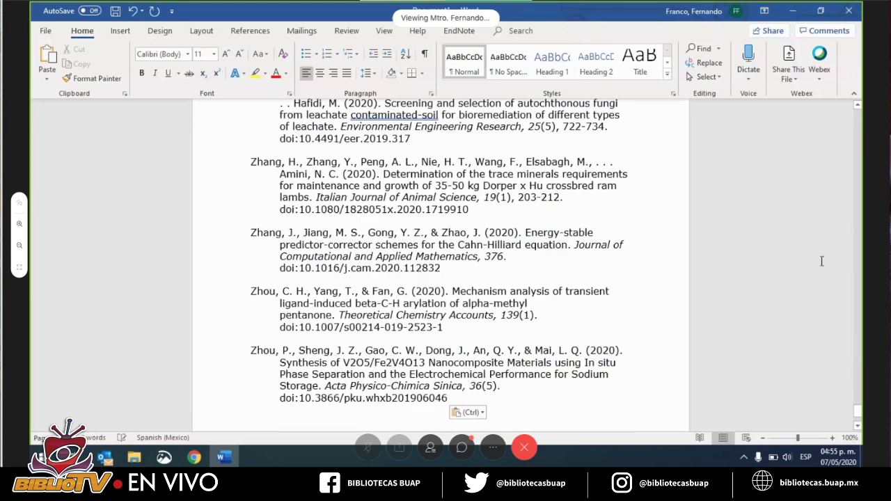
scroll(861, 240, up, 20)
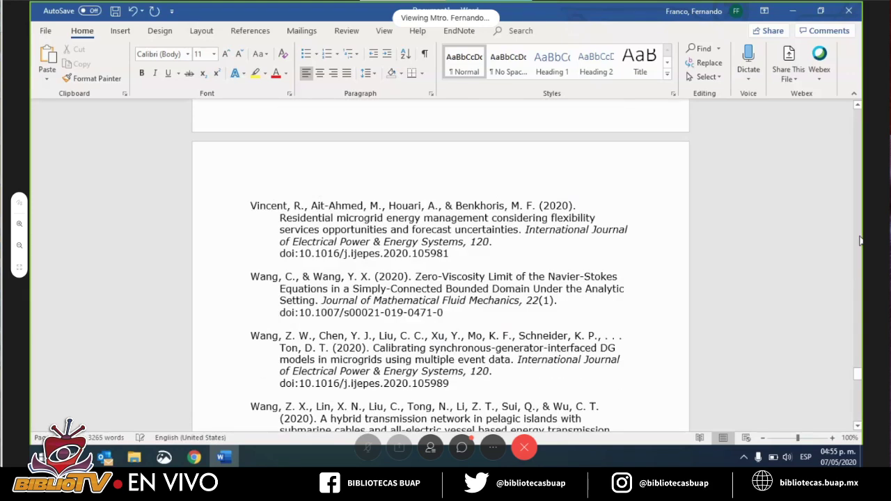
scroll(861, 240, up, 10)
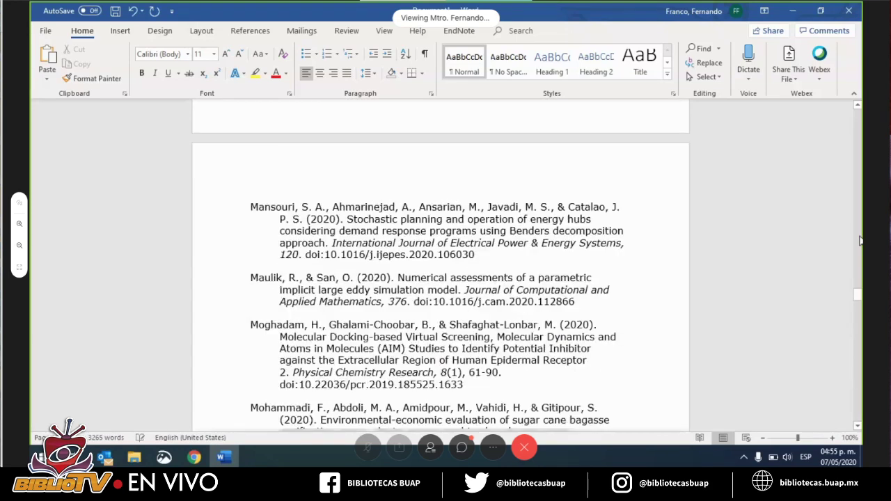
scroll(861, 241, up, 10)
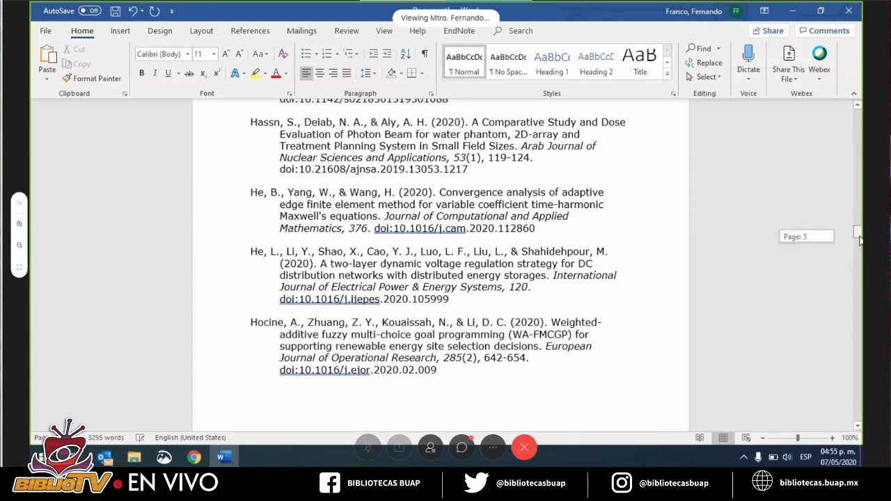
drag(861, 241, 860, 115)
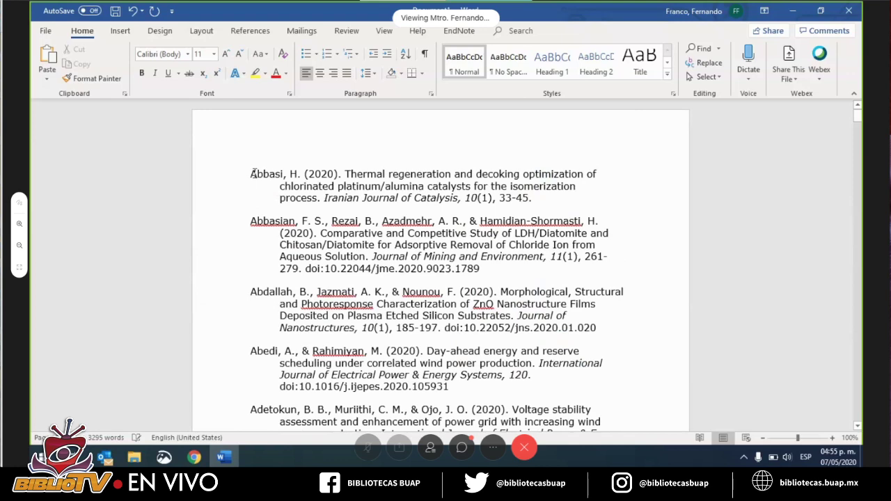
Select the whole pasted reference list from its first entry to the end of the document and delete it
key(shift+Page_Down)
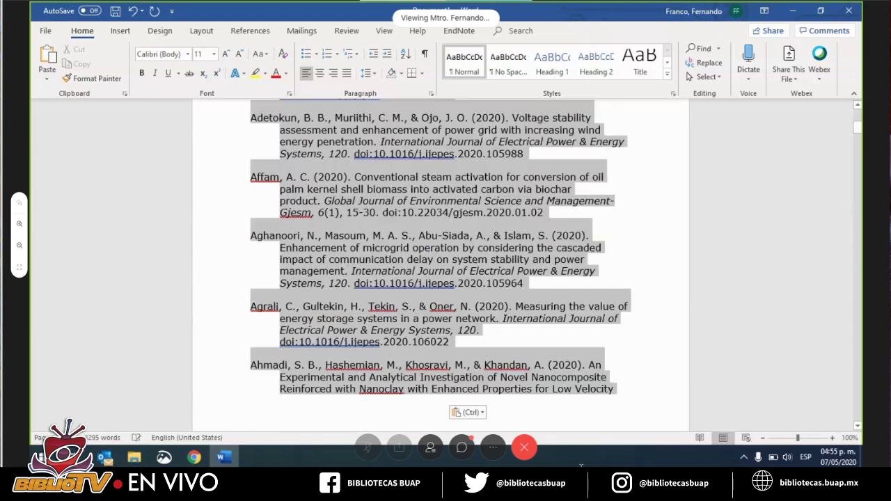
key(shift+Page_Down)
key(shift+Page_Down)
key(shift+Page_Down)
key(shift+Page_Down)
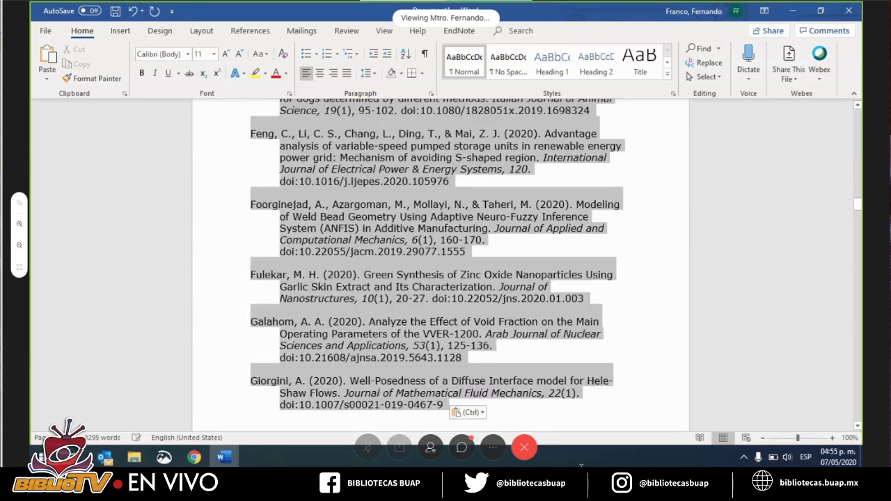
key(shift+Page_Down)
key(shift+Page_Down)
key(shift+Page_Down)
key(shift+Page_Down)
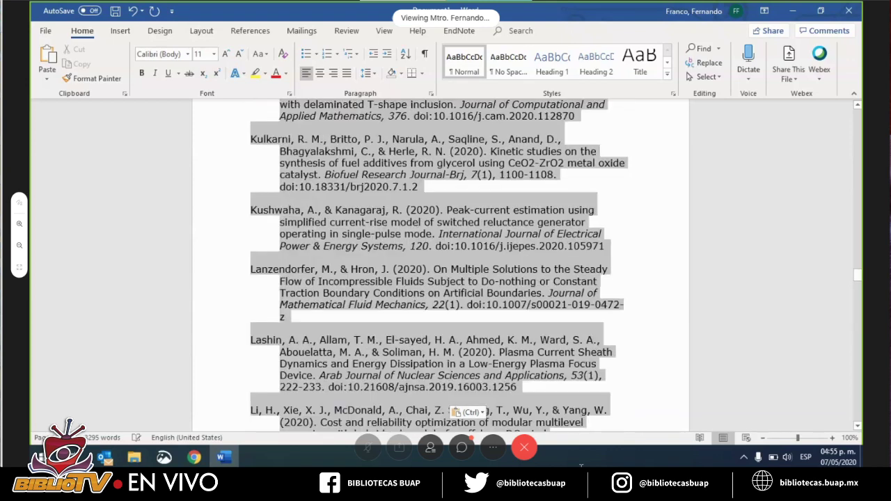
key(shift+Page_Down)
key(shift+Page_Down)
key(shift+Page_Down)
key(shift+Page_Down)
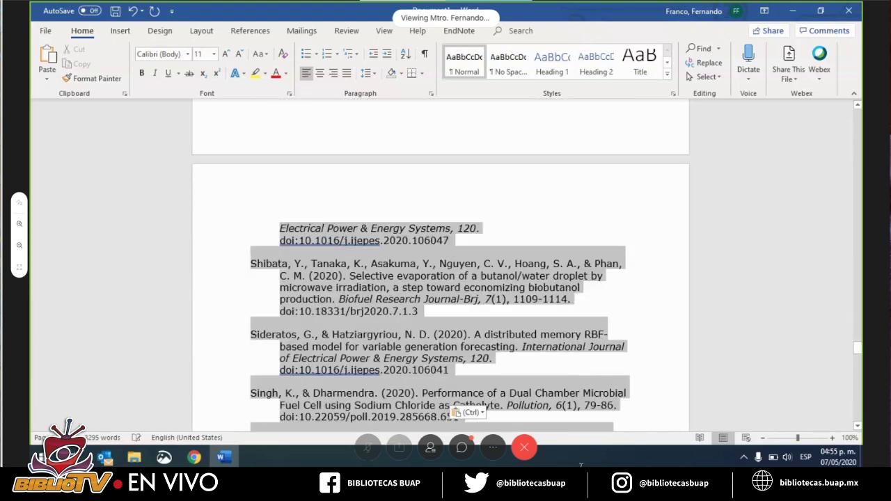
key(shift+Page_Down)
key(shift+Page_Down)
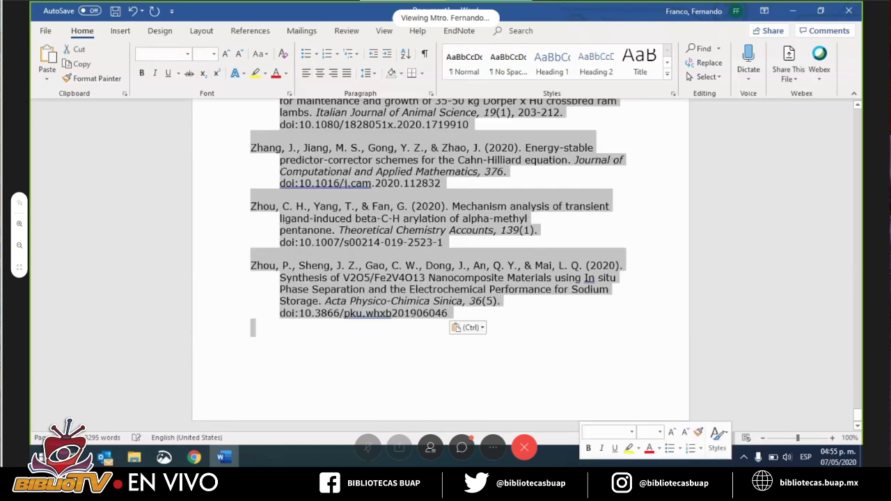
key(Delete)
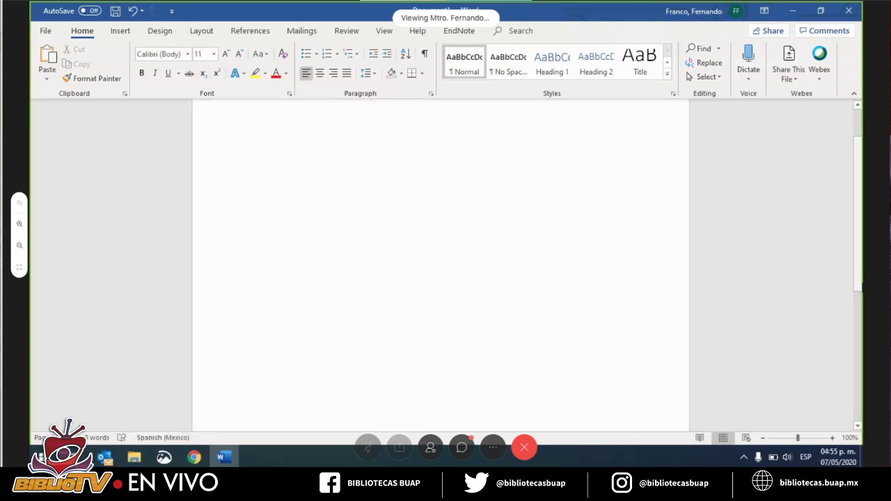
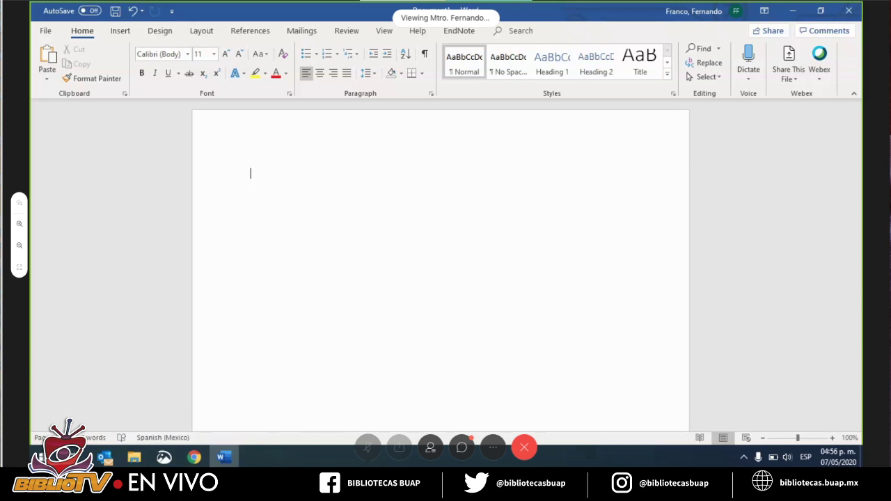
Fill the empty document with almost two lines of random placeholder letters and display the EndNote tools
text(oirjhguierhguirehgiuerhgiuerhgiu)
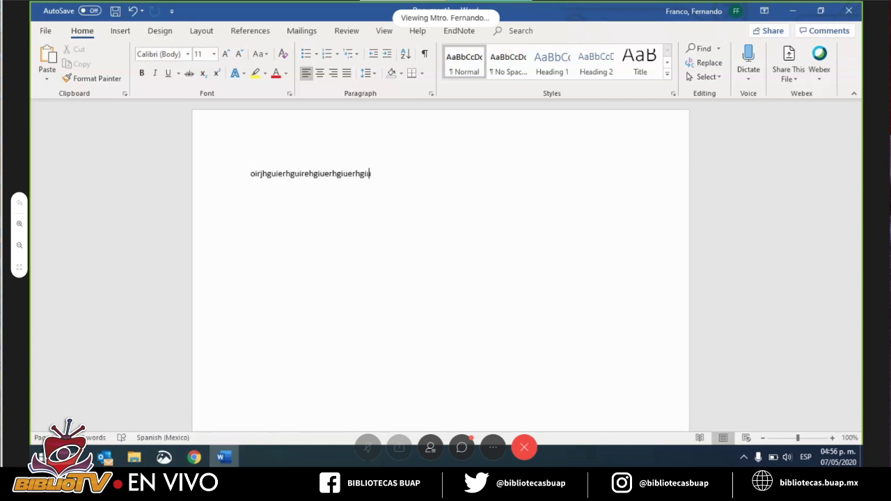
text(erhgiuerhgiuerhguiehgiuerhgiuerhgiuehrgiuehrgiuehigul)
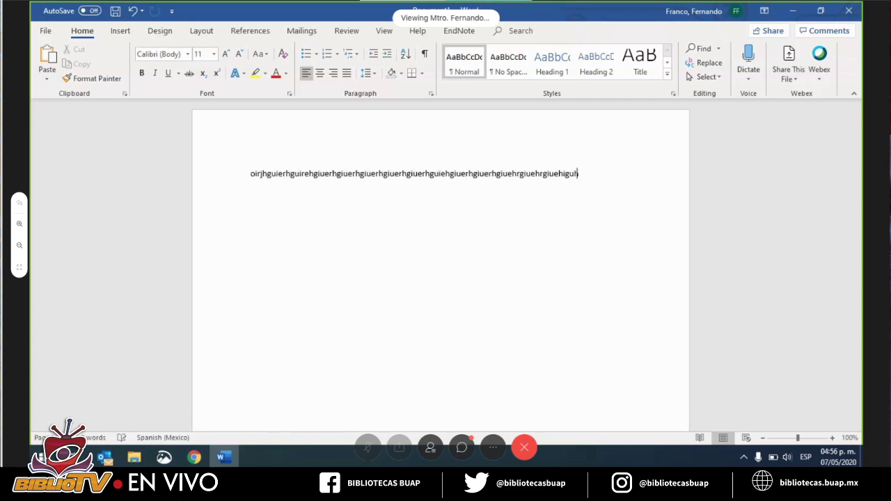
text(heiugheiugheiughiuerhgiuerhgiuerhgiuerhgiuerhgiuerhgiuerhgiuehrgiuheriguher)
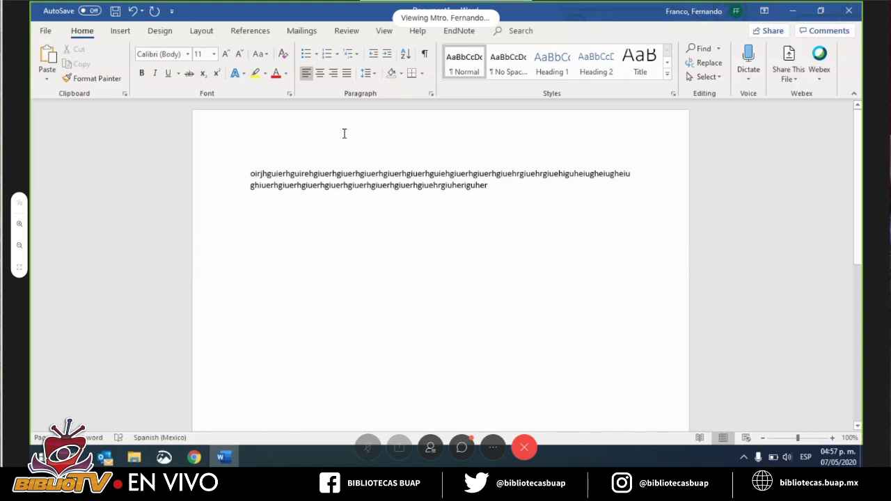
click(458, 32)
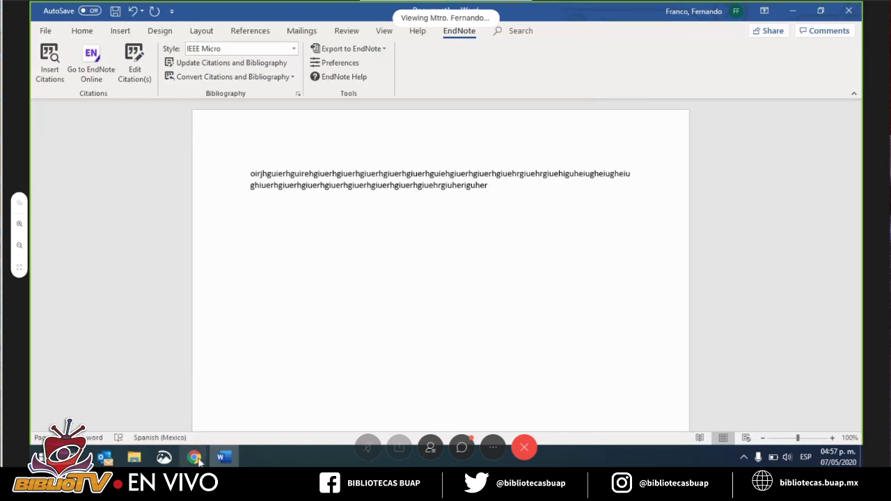
mouse_move(194, 458)
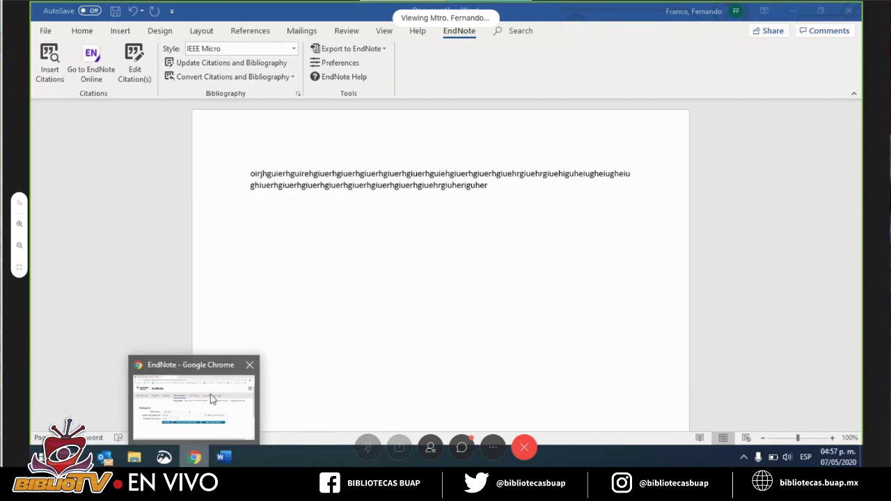
click(212, 399)
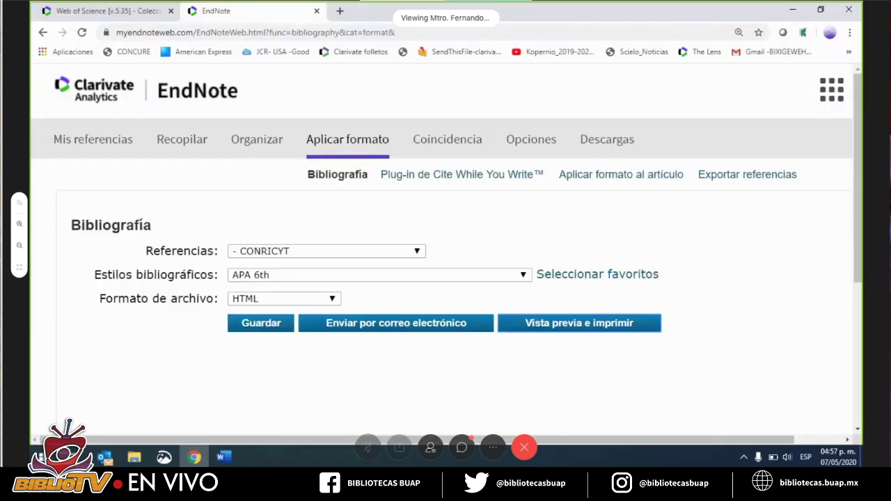
key(ctrl+Tab)
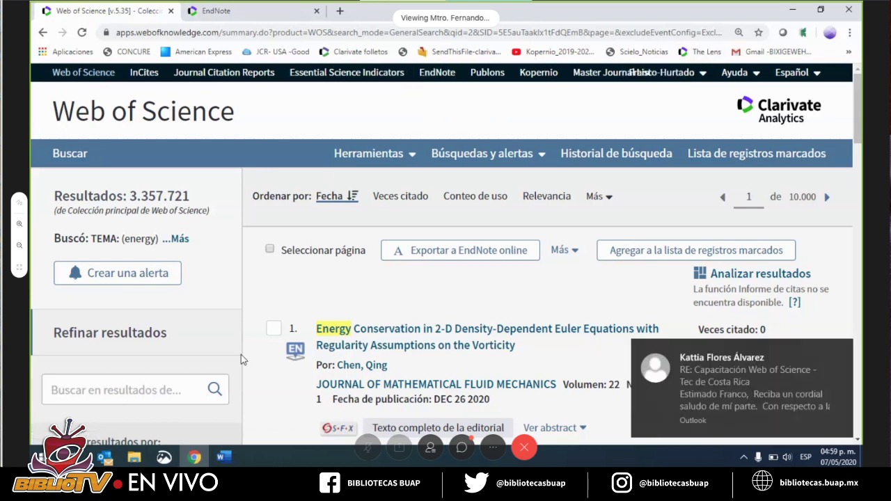
click(220, 458)
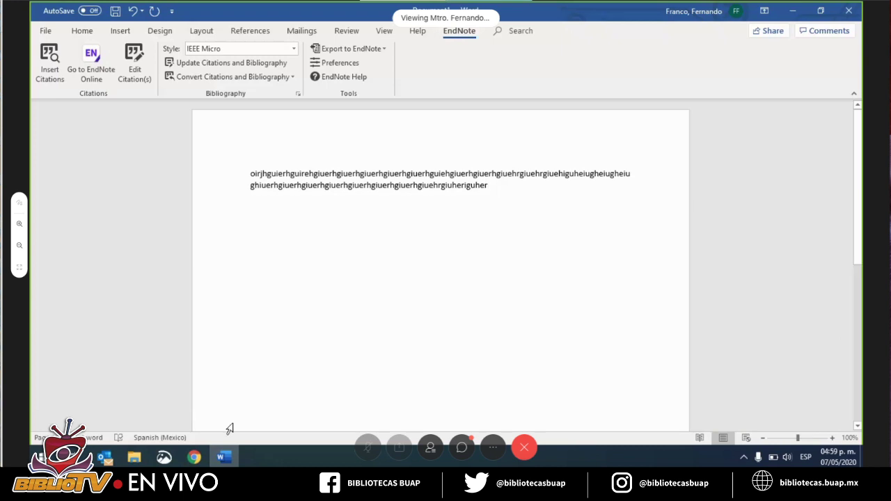
Switch to EndNote online in Chrome, open its downloads page and examine the Cite While You Write installer options
click(193, 457)
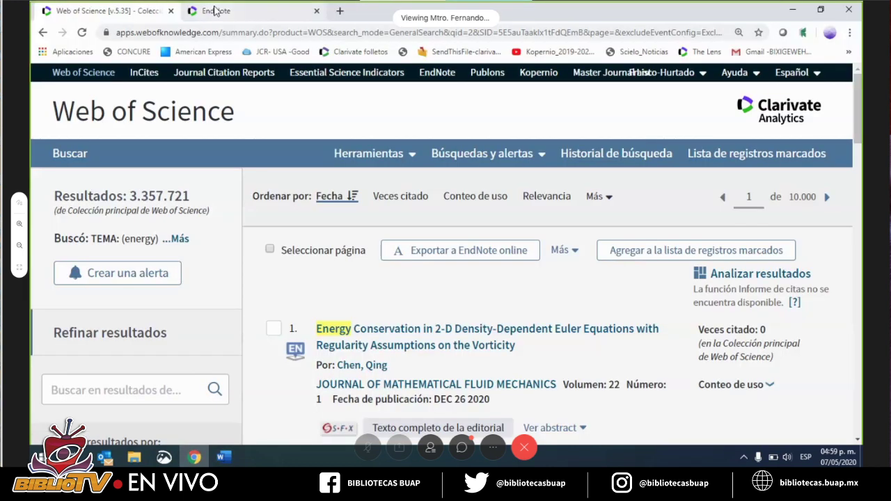
click(216, 11)
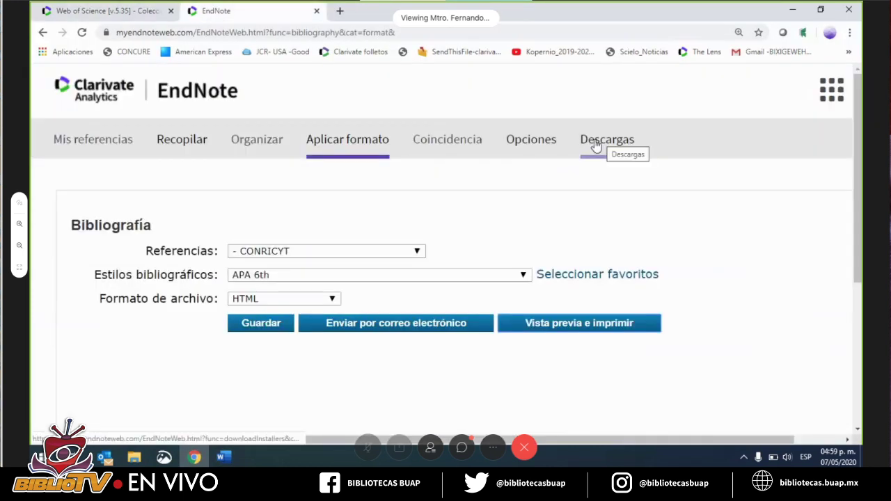
click(597, 144)
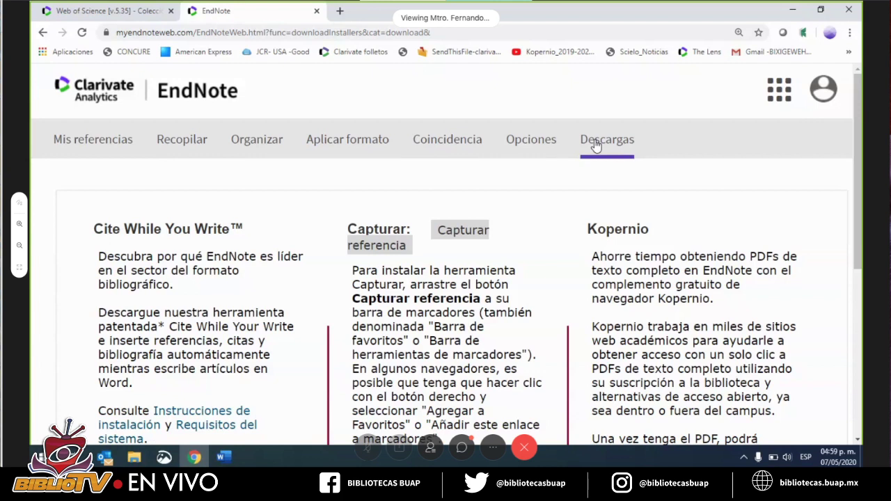
scroll(596, 145, down, 1)
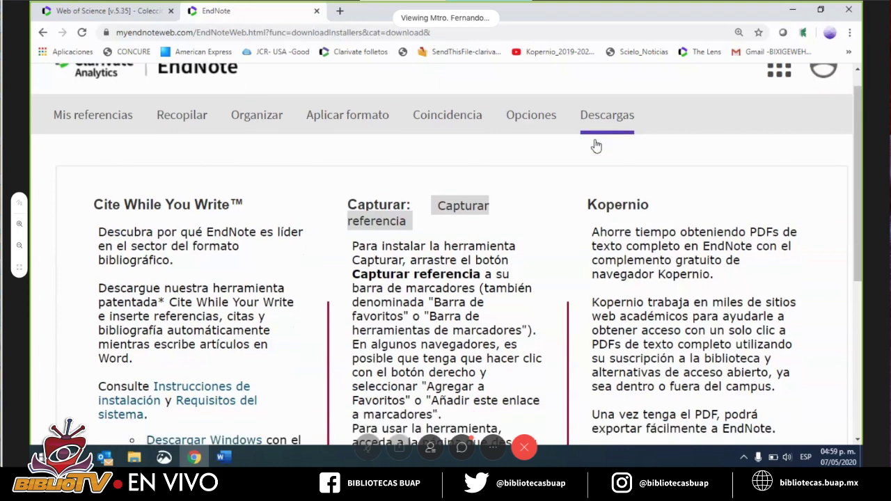
scroll(595, 145, down, 4)
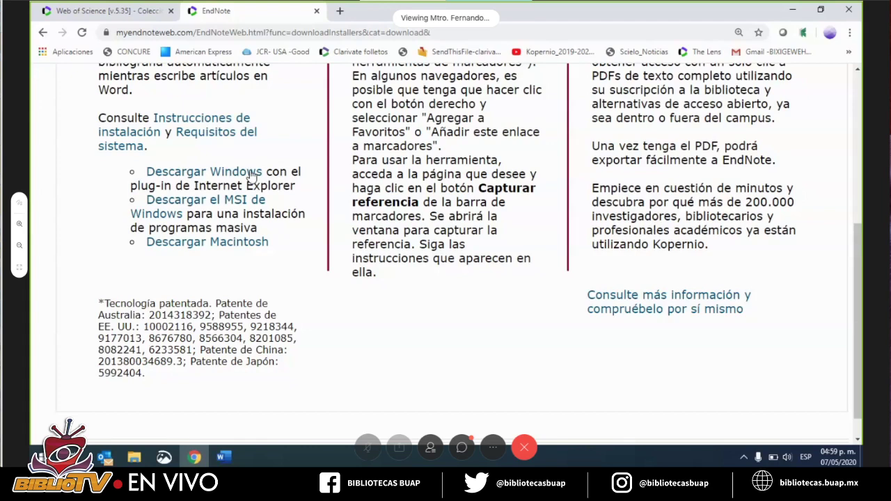
Return to Word and open the EndNote search for inserting a citation at the end of the placeholder text
click(141, 18)
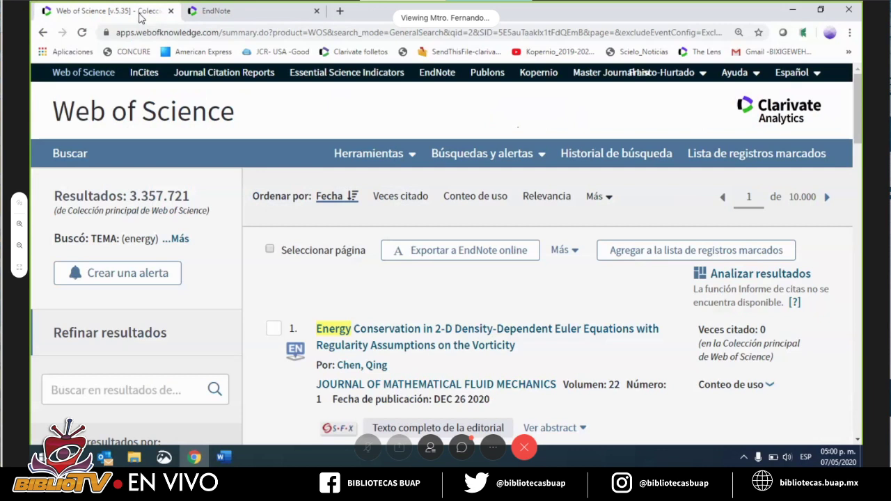
key(alt+Tab)
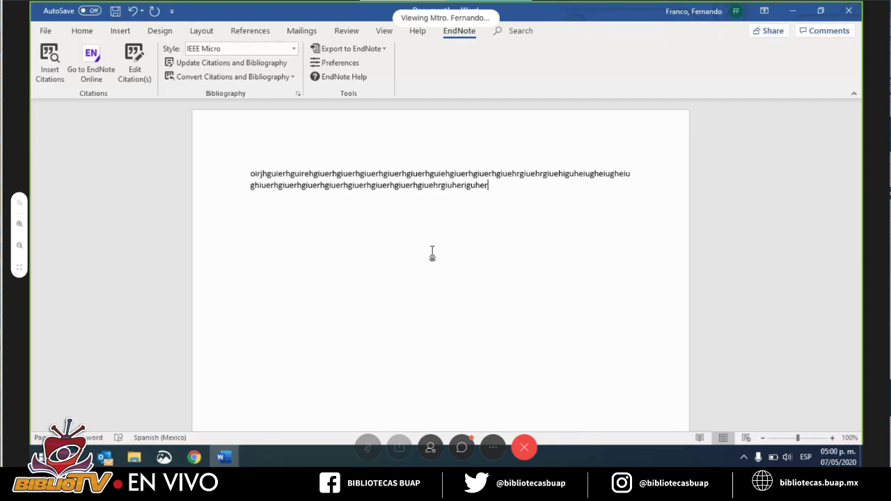
click(48, 61)
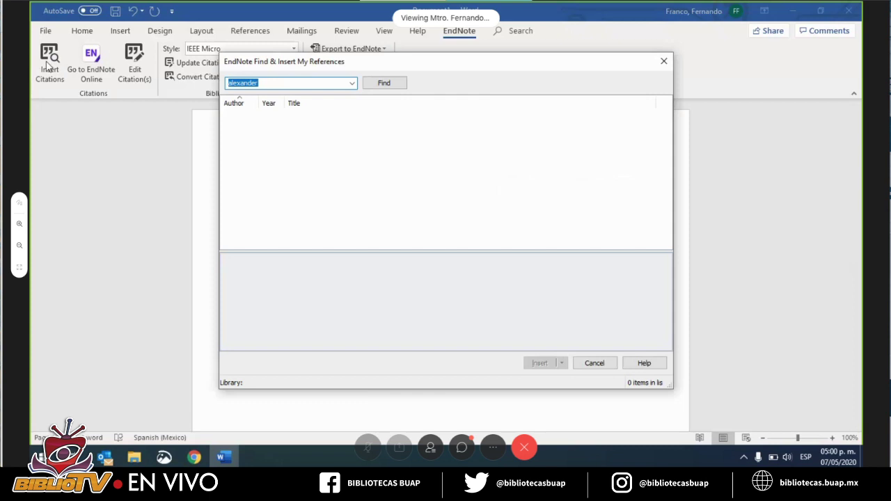
Try to find references by an author's surname in the citation search
key(BackSpace)
text(perdwe)
key(BackSpace)
key(BackSpace)
text(ew)
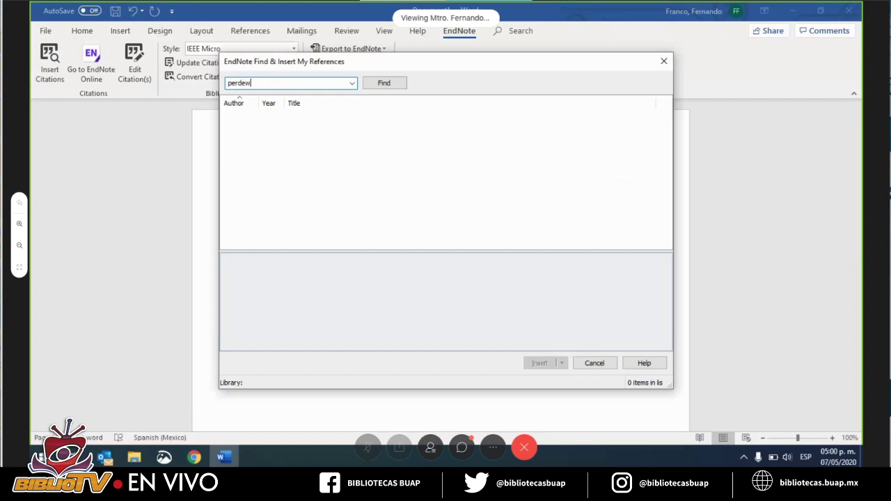
click(381, 85)
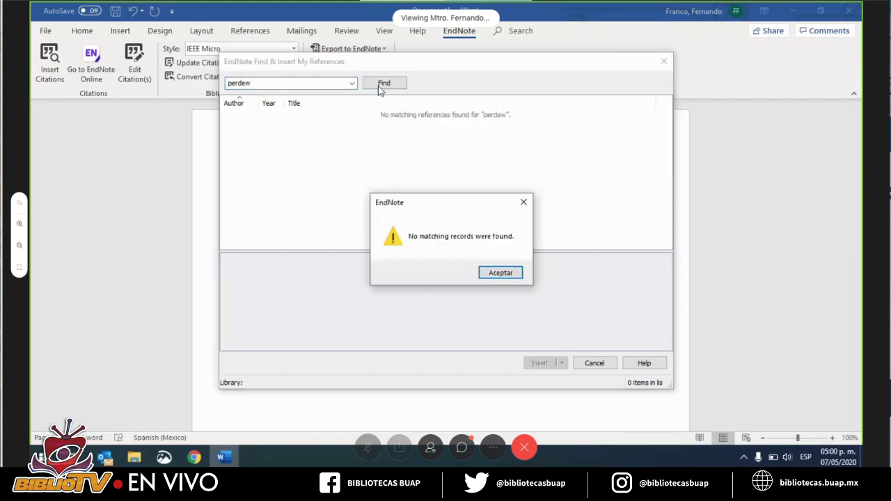
click(501, 273)
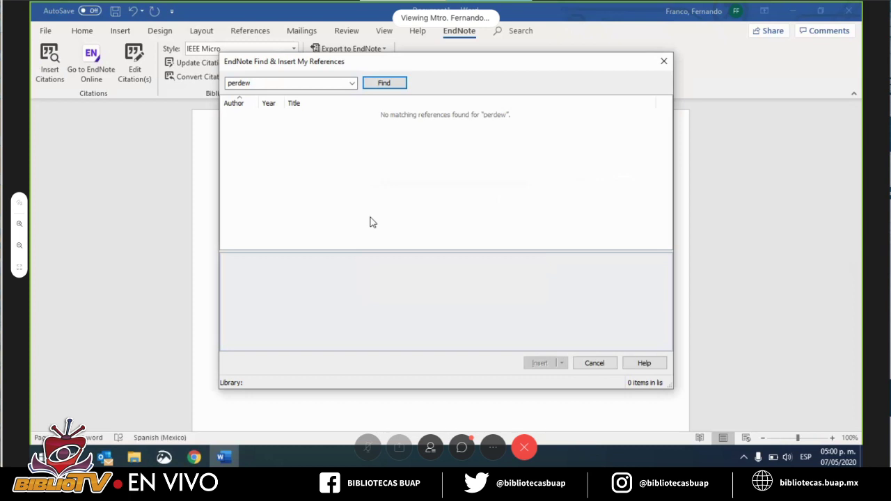
Search the reference library for "energy" and insert the 2020 article on a novel nanocomposite reinforced with nanoclay as a citation
double_click(240, 83)
key(BackSpace)
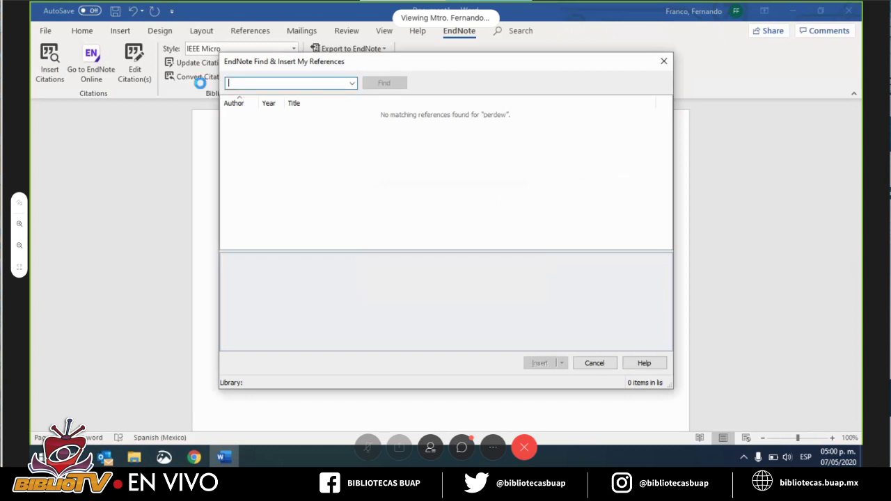
text(energy)
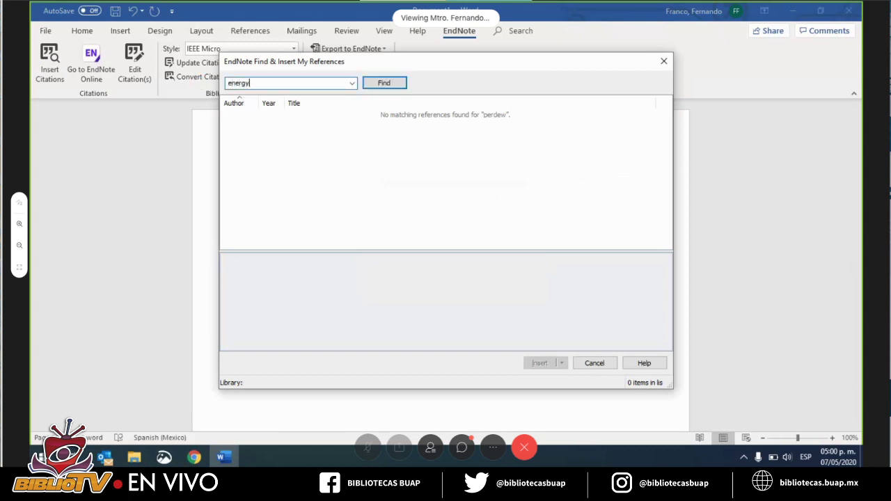
click(390, 83)
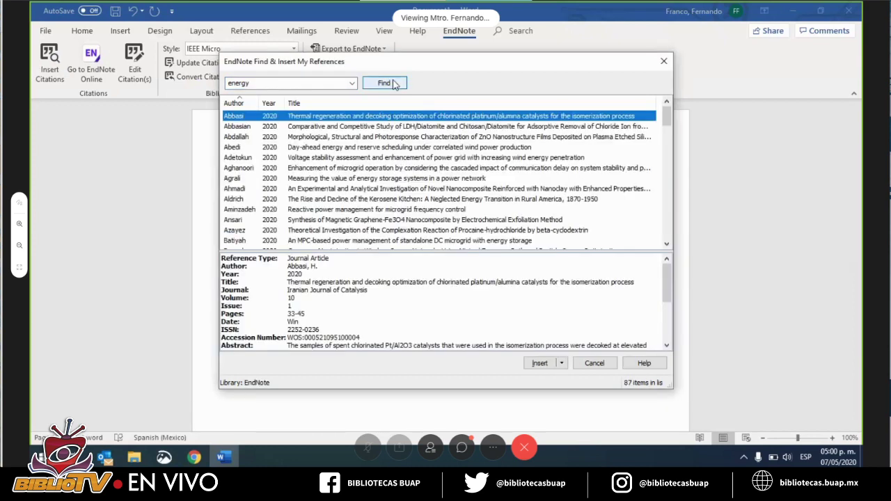
double_click(325, 190)
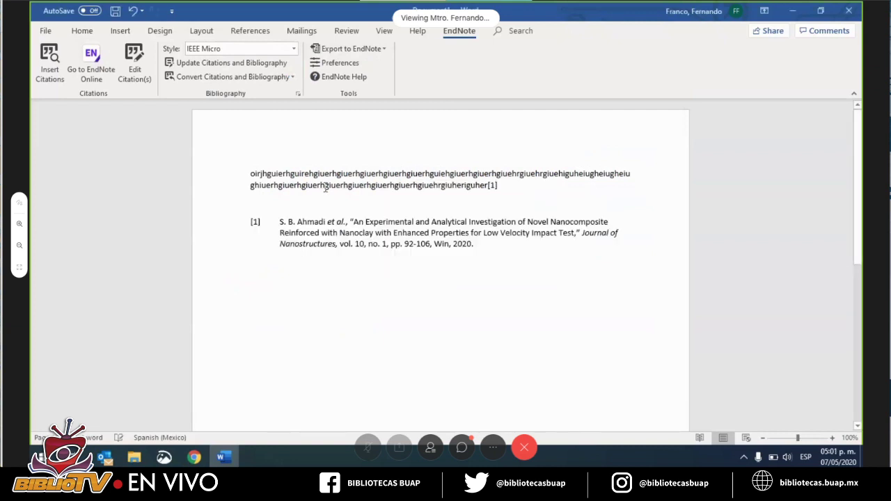
Reformat the inserted citation and its bibliography entry in Vancouver style, finishing with APA 6th
click(494, 185)
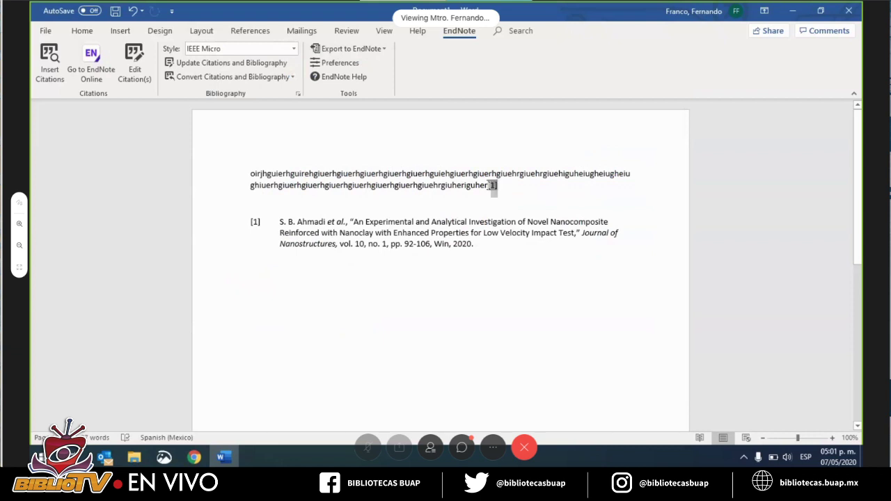
click(478, 244)
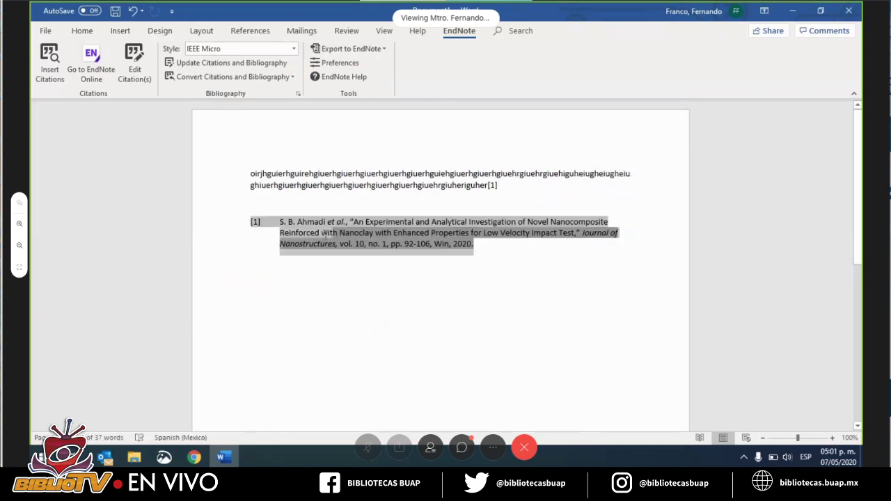
click(294, 50)
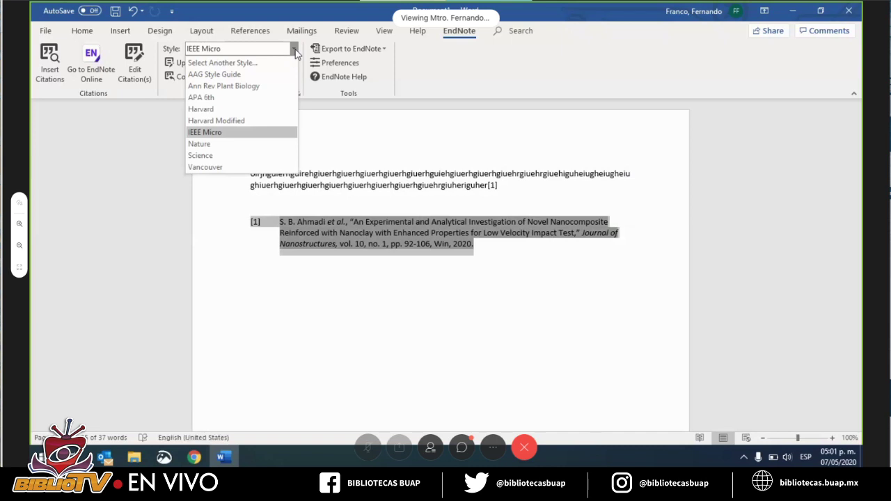
click(241, 167)
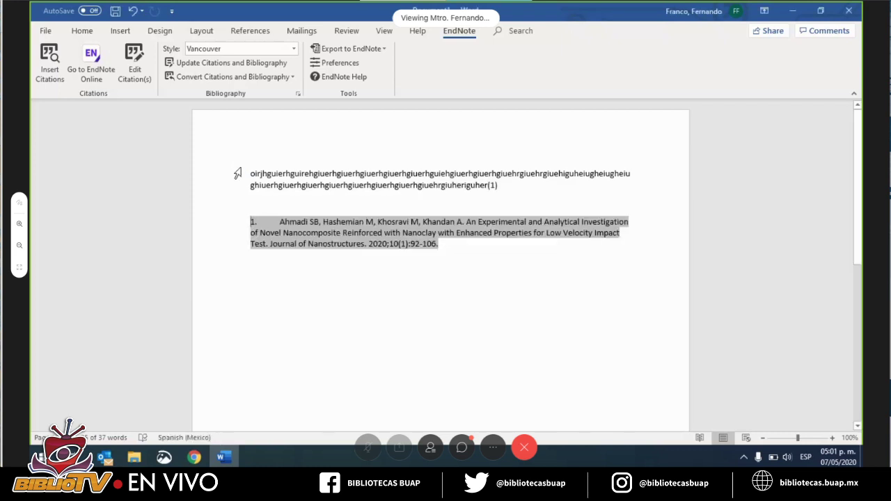
click(292, 50)
click(248, 99)
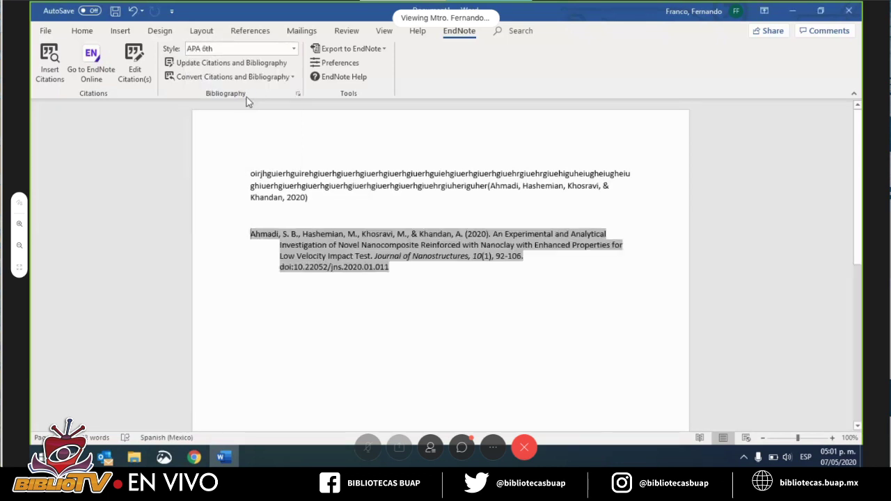
Browse the complete list of EndNote styles as far as the journals beginning with J and close it without choosing one
click(293, 49)
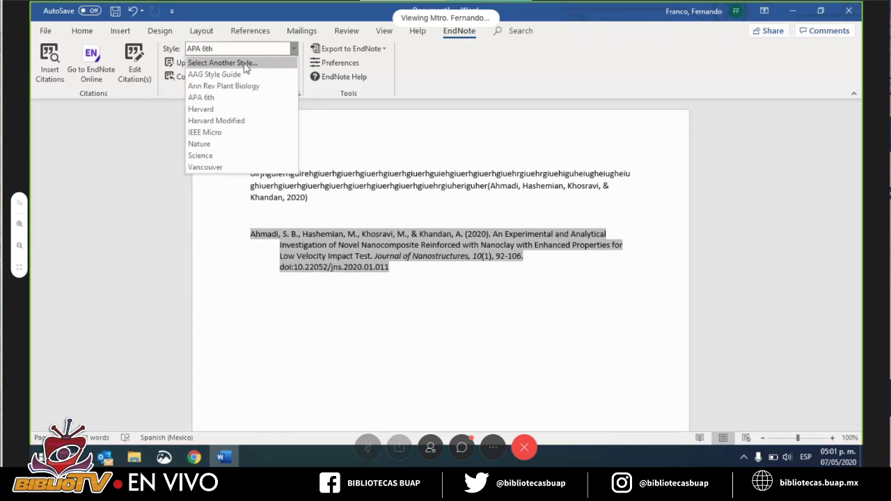
click(245, 64)
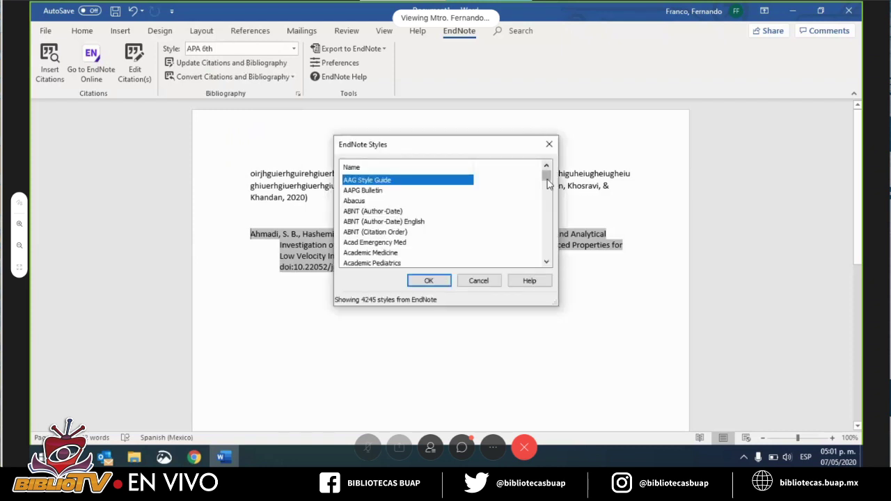
drag(546, 171, 548, 212)
click(380, 201)
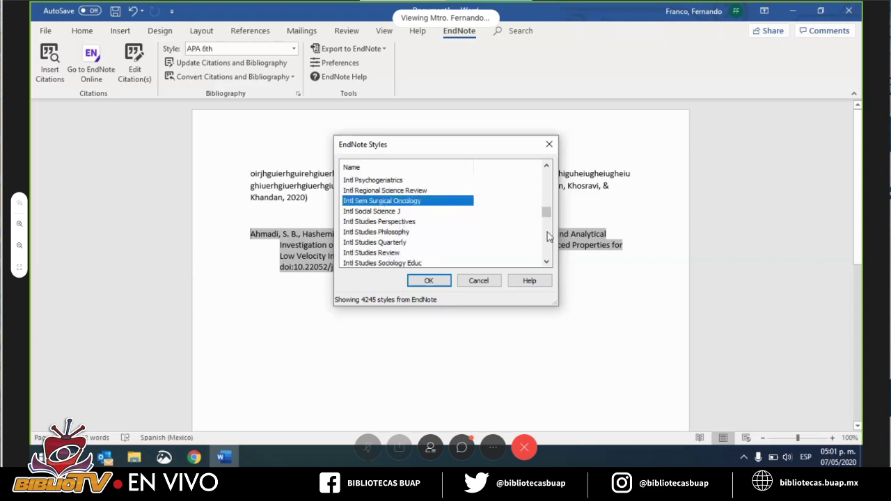
scroll(547, 236, down, 12)
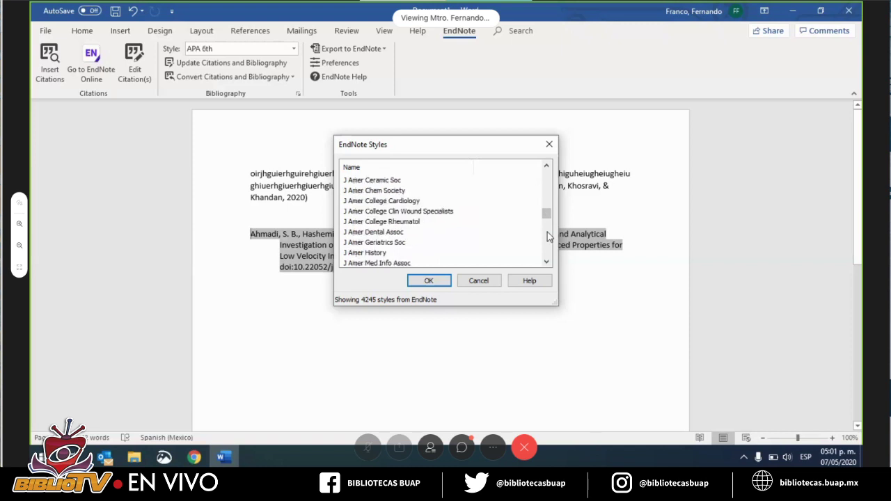
scroll(547, 236, down, 7)
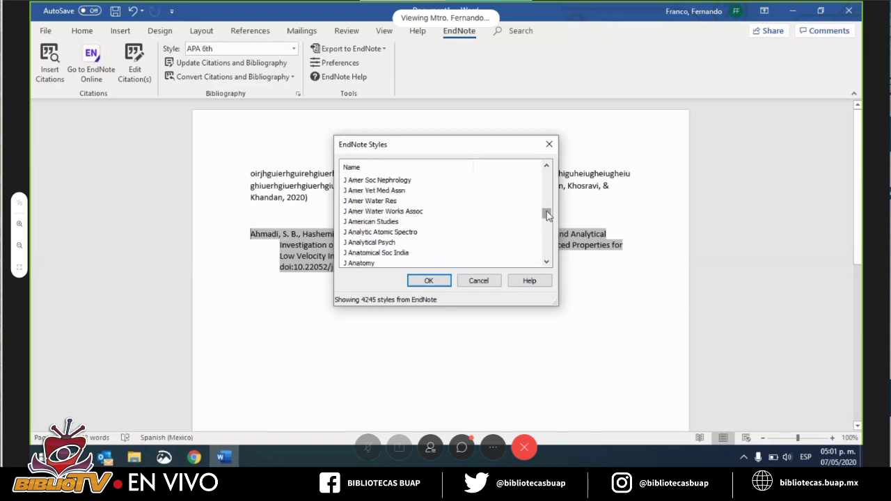
mouse_move(547, 216)
mouse_down()
mouse_move(547, 236)
mouse_move(548, 229)
mouse_up()
click(478, 281)
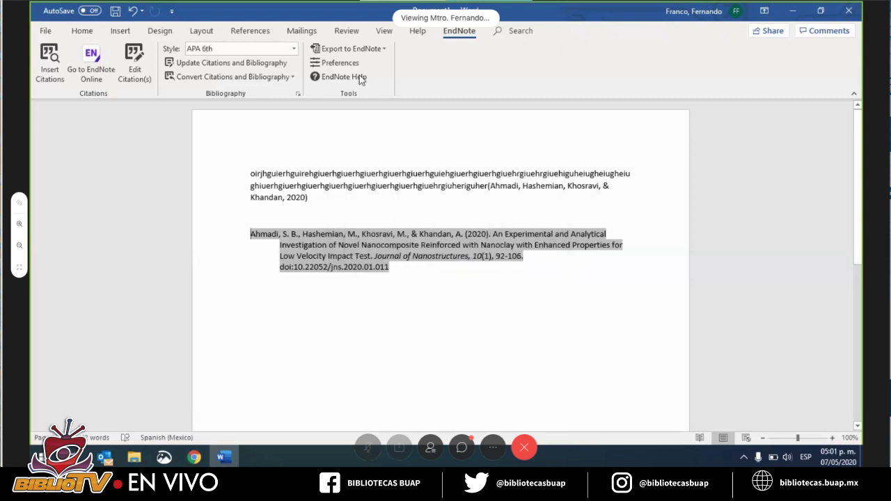
Reopen the complete style list, look through it to the last entry, and cancel without changing the style
click(295, 50)
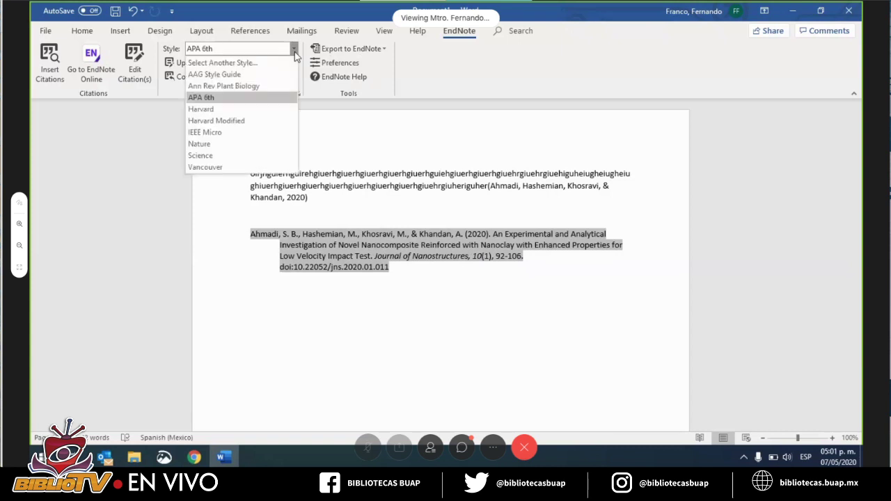
click(223, 63)
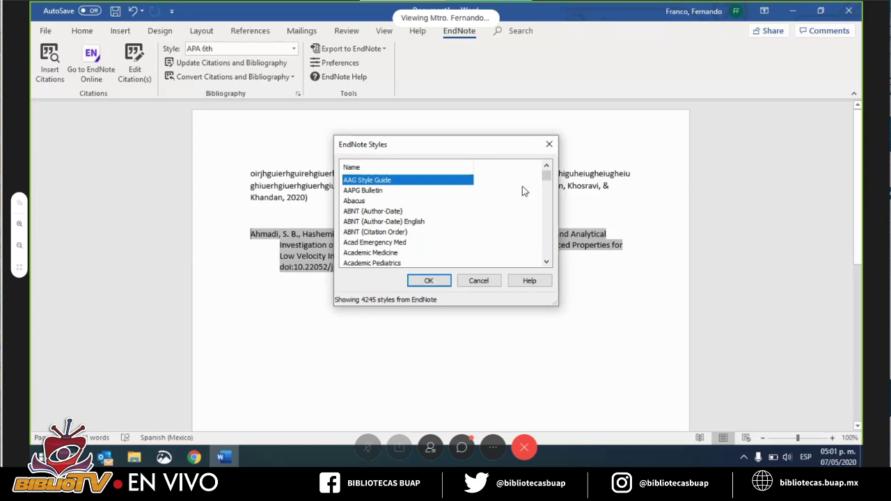
scroll(547, 209, down, 6)
scroll(547, 207, down, 3)
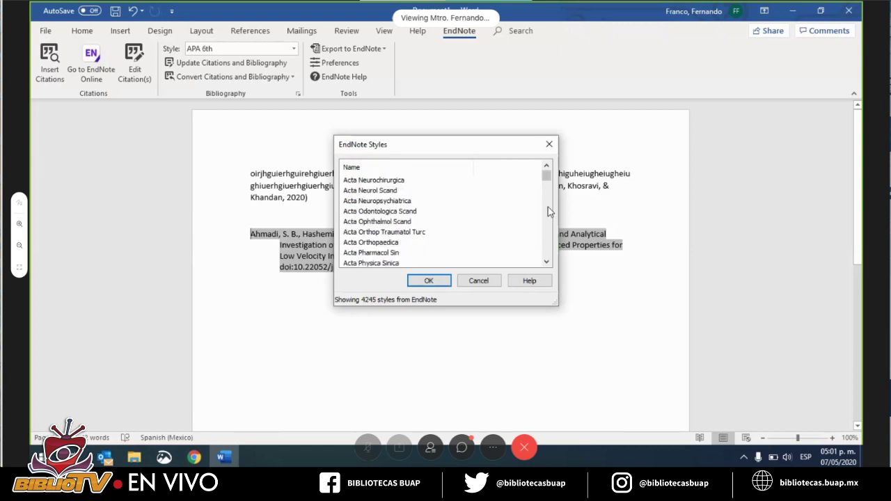
drag(547, 175, 547, 261)
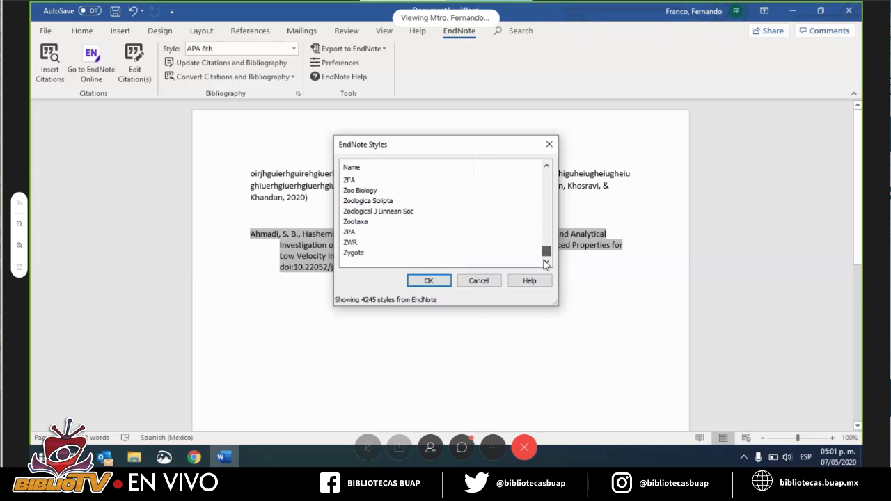
click(476, 280)
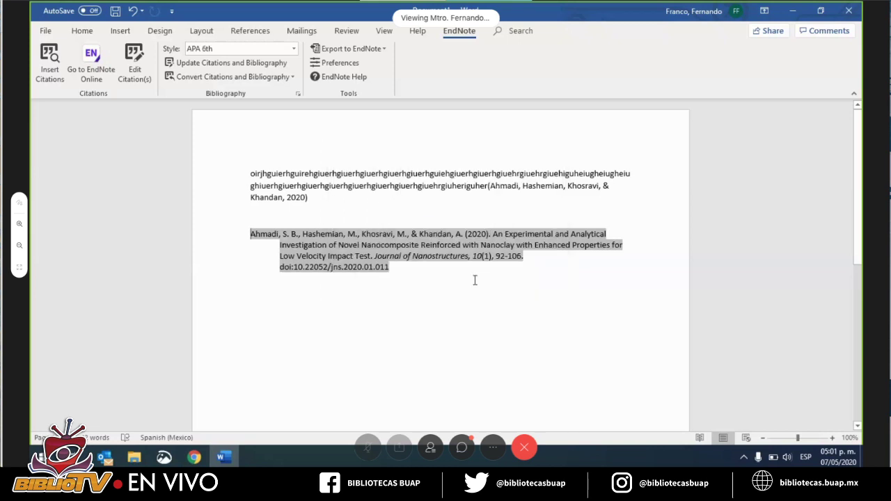
Switch to the Web of Science results in Chrome and select the first two records of the energy search
click(195, 457)
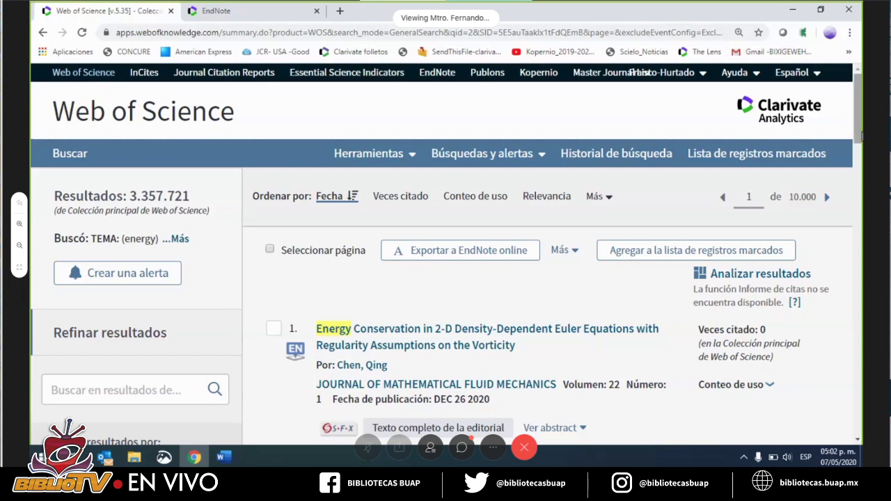
scroll(234, 299, down, 3)
click(272, 164)
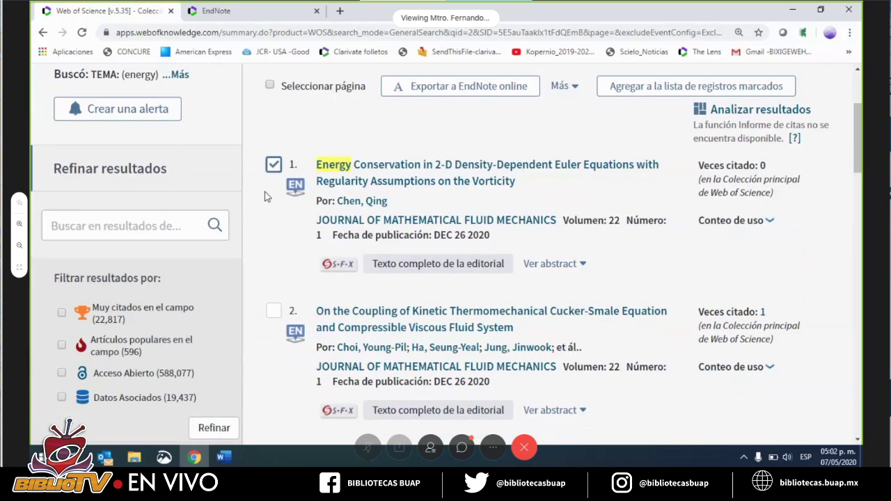
click(273, 311)
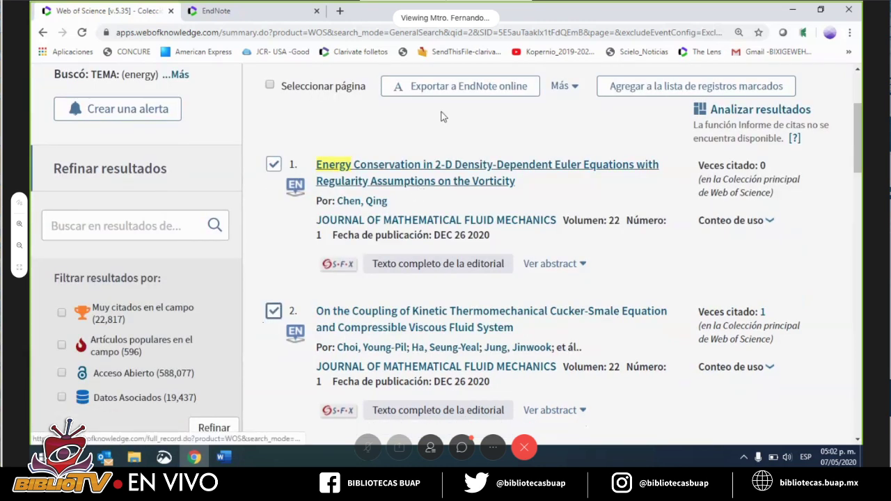
Export the two selected records to EndNote Online with author, title, source and abstract as record content
click(564, 85)
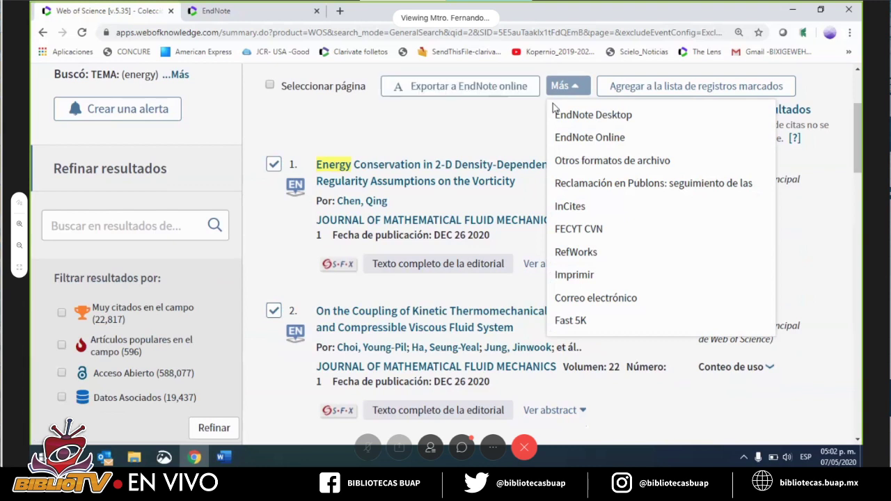
click(590, 138)
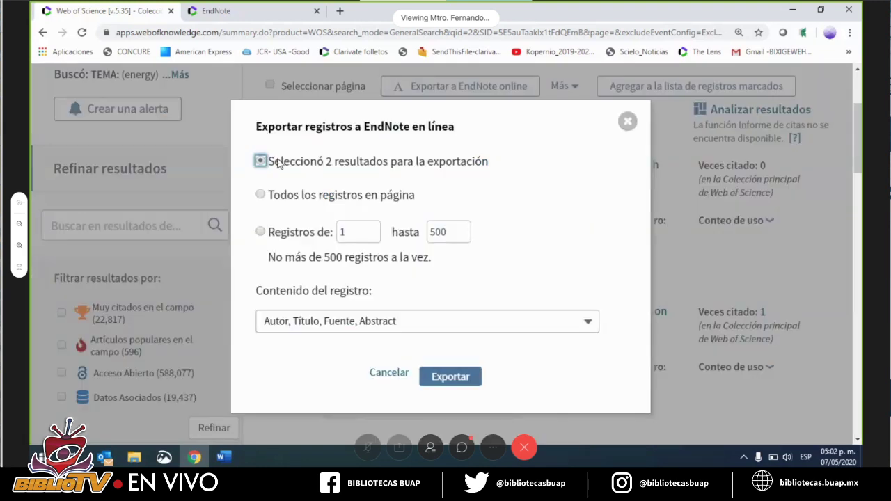
drag(272, 165, 346, 169)
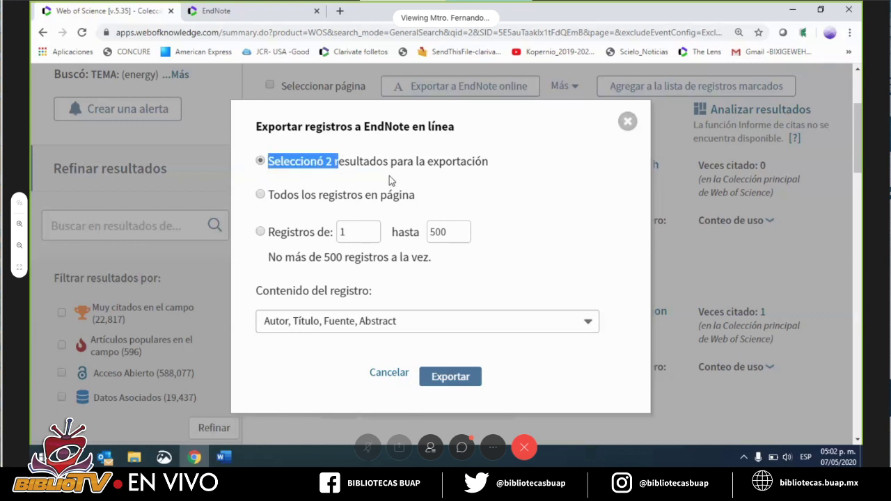
click(447, 379)
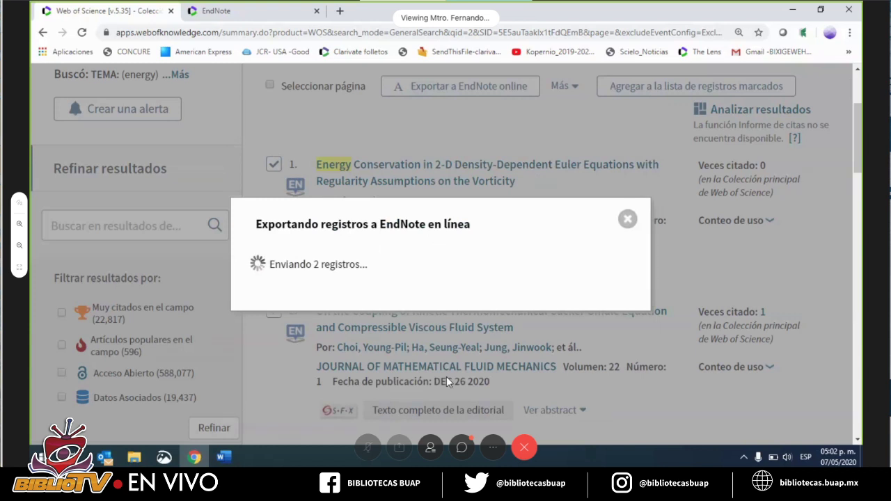
Switch to the EndNote site and open the unfiled group [Sin archivar] in Mis referencias
click(257, 12)
scroll(216, 209, up, 5)
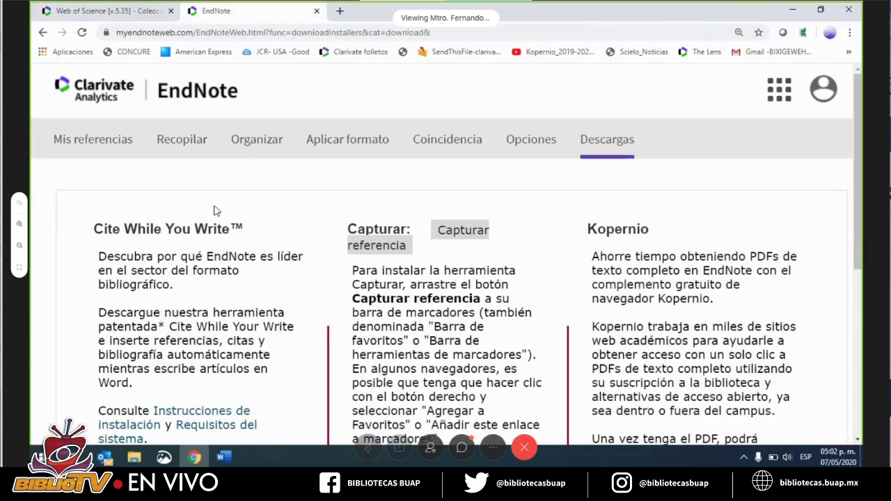
click(104, 146)
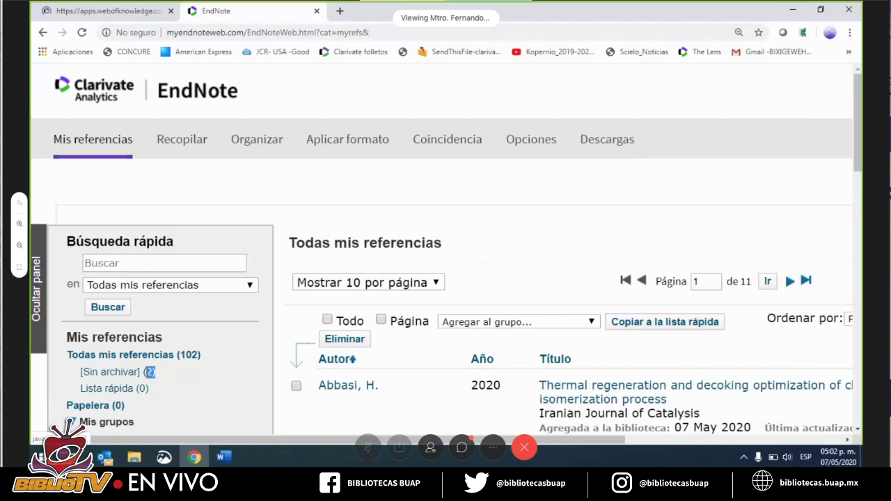
drag(161, 371, 80, 373)
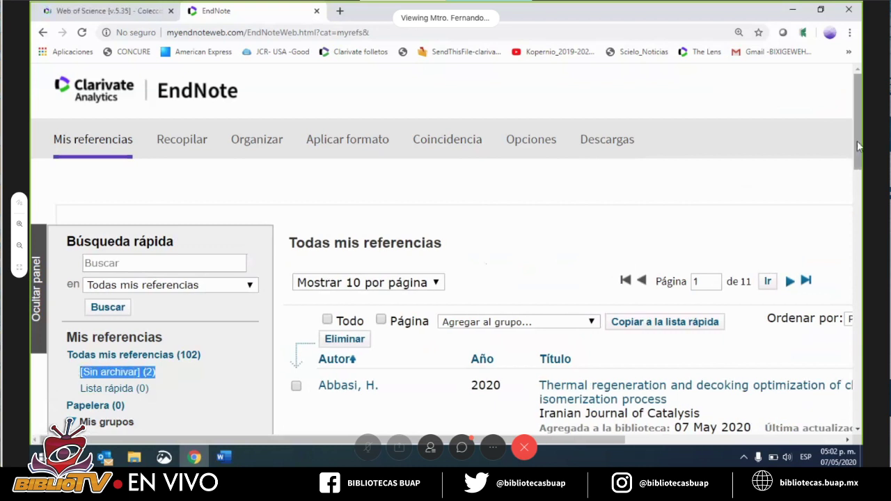
scroll(858, 146, down, 3)
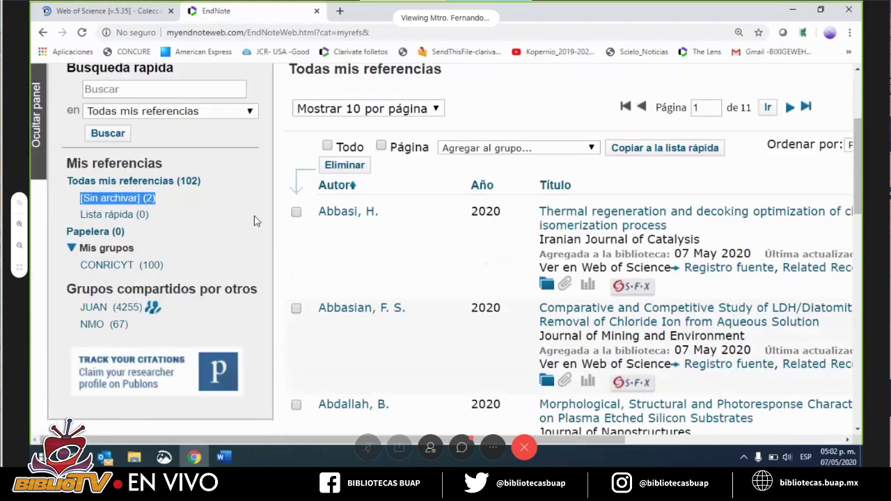
click(139, 199)
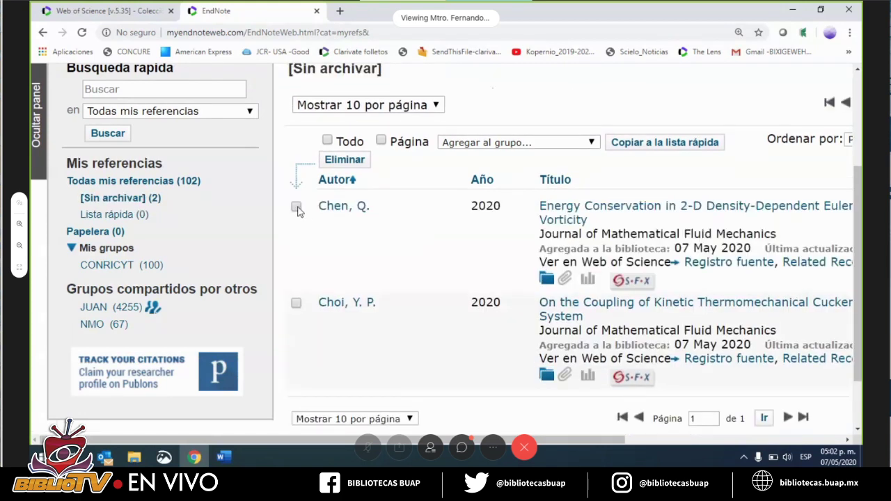
Add the two unfiled references to a new group named energy
click(297, 208)
click(296, 303)
click(477, 148)
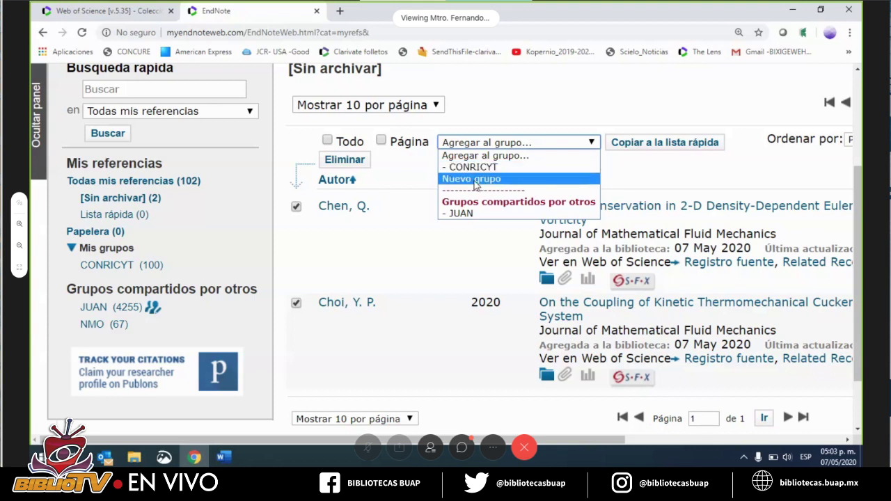
click(471, 179)
key(BackSpace)
text(e)
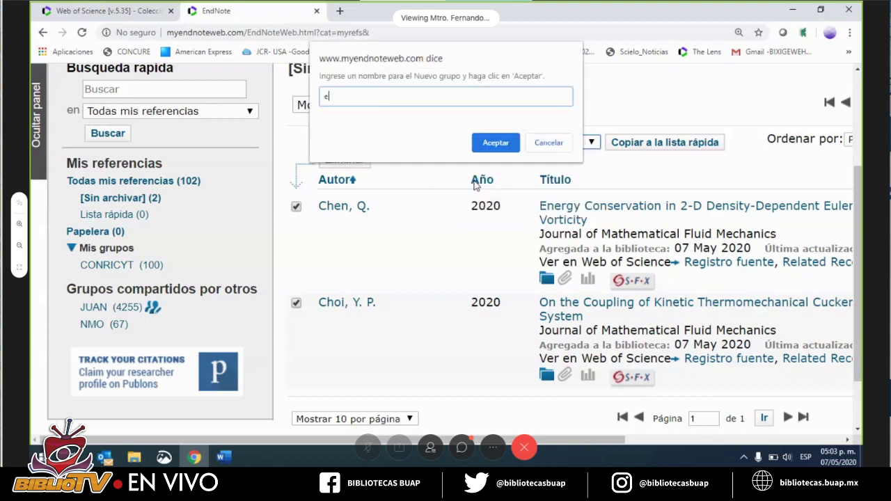
text(nergy)
click(494, 142)
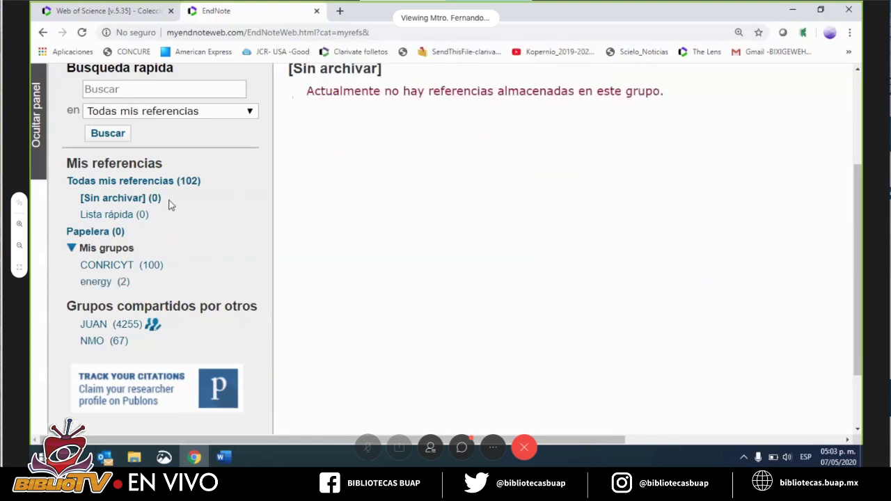
drag(171, 202, 139, 198)
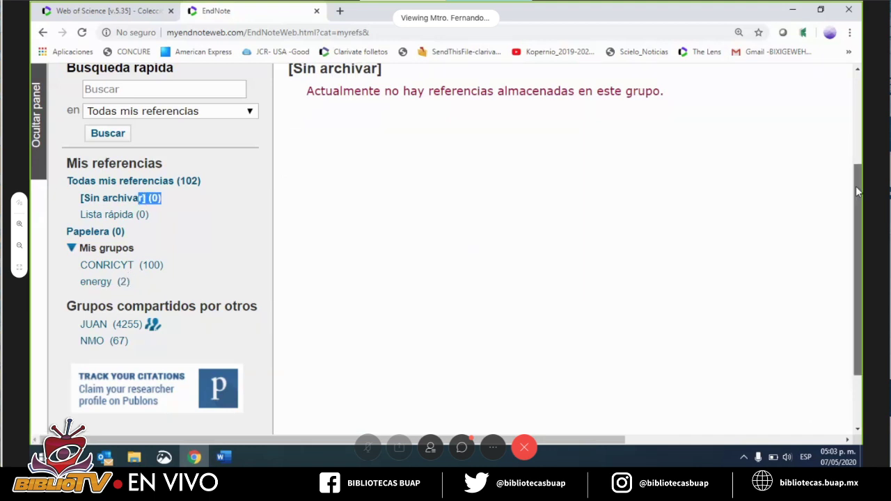
Open the bibliography formatting page and choose the energy group as the references for the bibliography
scroll(857, 192, up, 3)
click(346, 140)
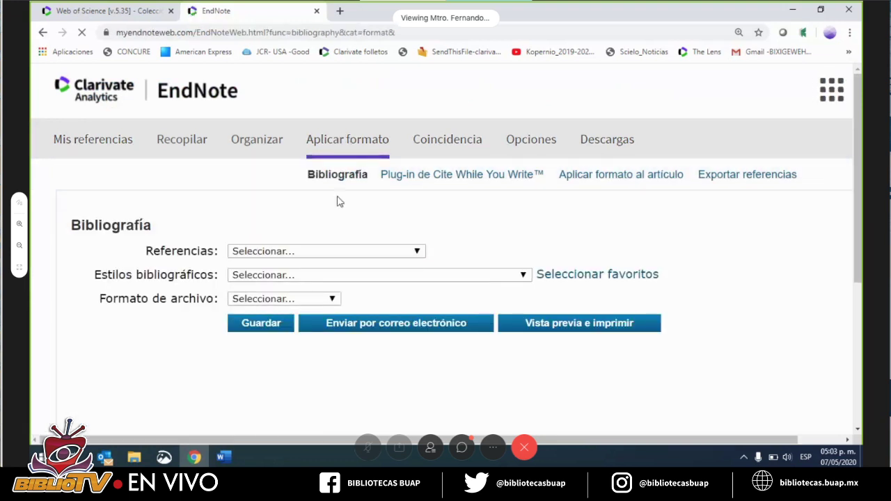
click(334, 252)
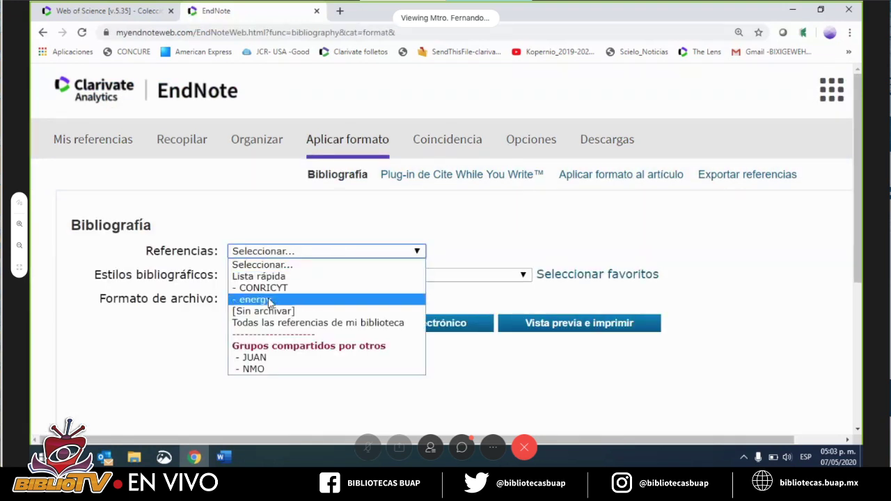
click(265, 298)
Set the bibliographic style to APA 6th
click(287, 276)
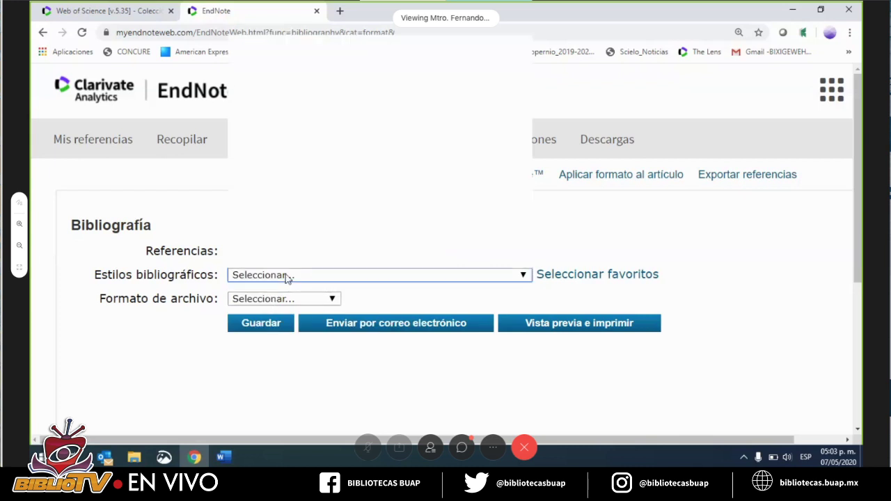
text(apa)
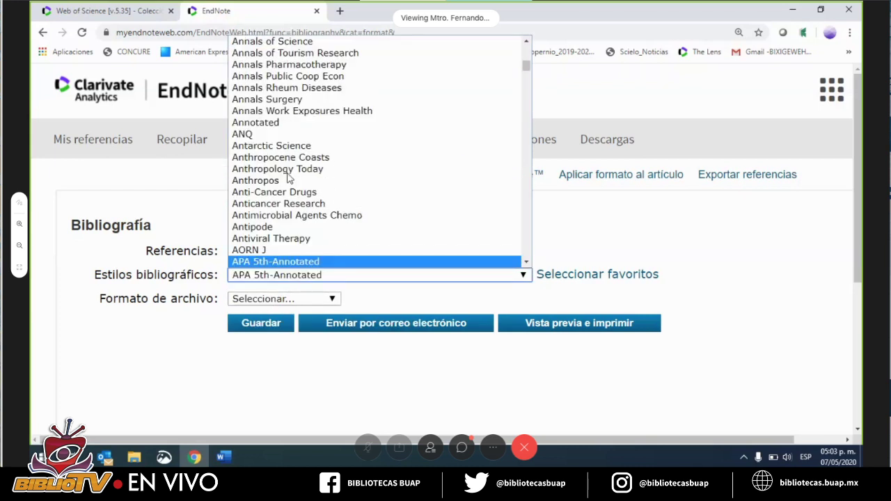
key(Down)
key(Down)
key(Down)
key(Down)
key(Down)
key(Down)
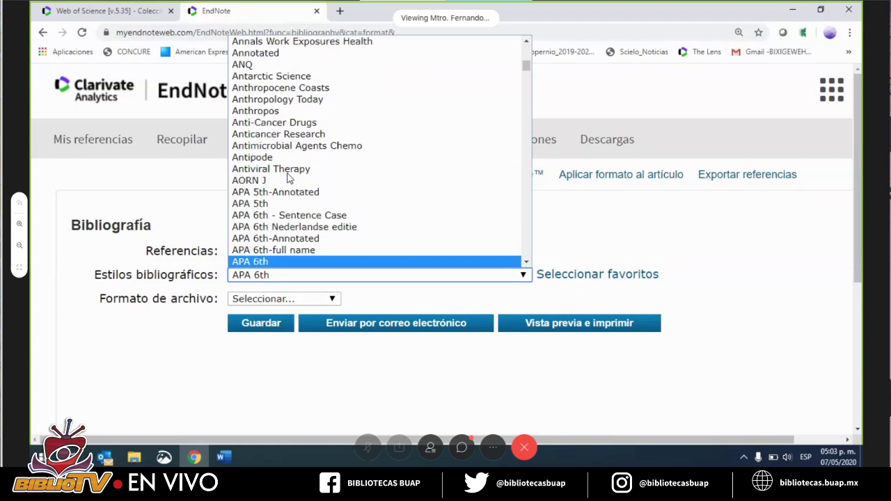
key(Return)
Set the bibliography's file format to HTML and open its print preview
click(304, 301)
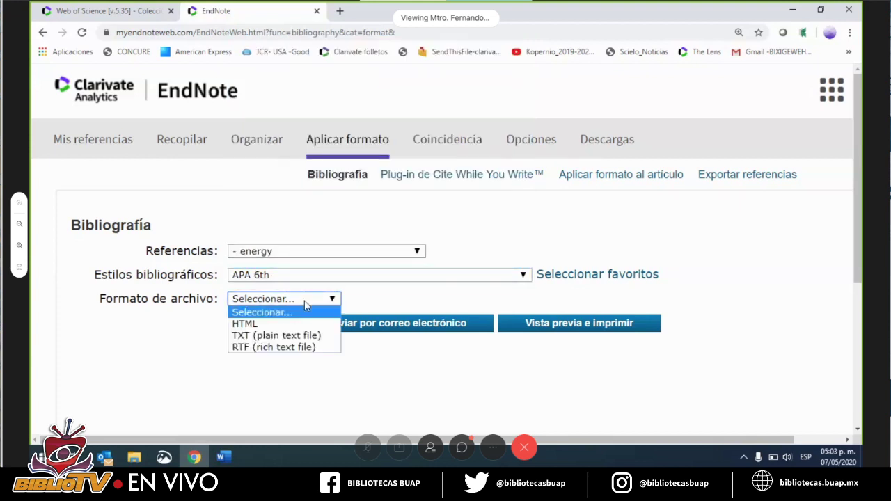
click(277, 325)
click(575, 330)
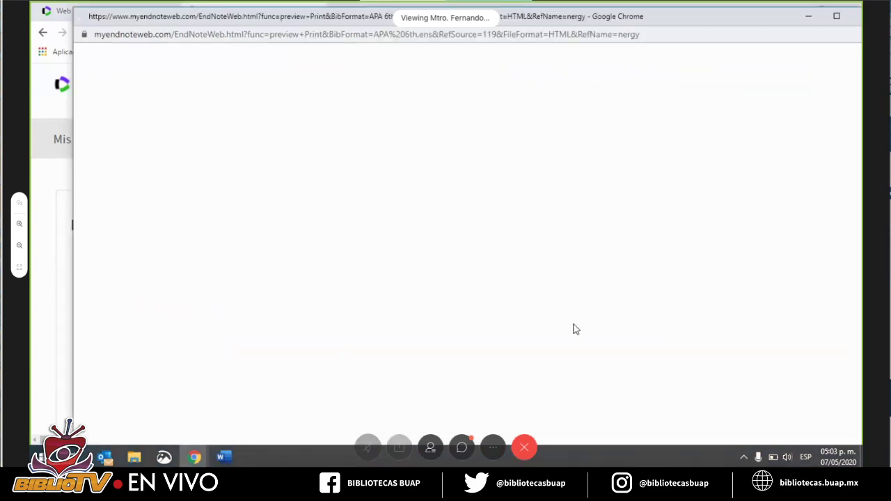
Copy both formatted references from the preview and paste them below the existing bibliography in the Word document
drag(373, 207, 64, 103)
right_click(163, 119)
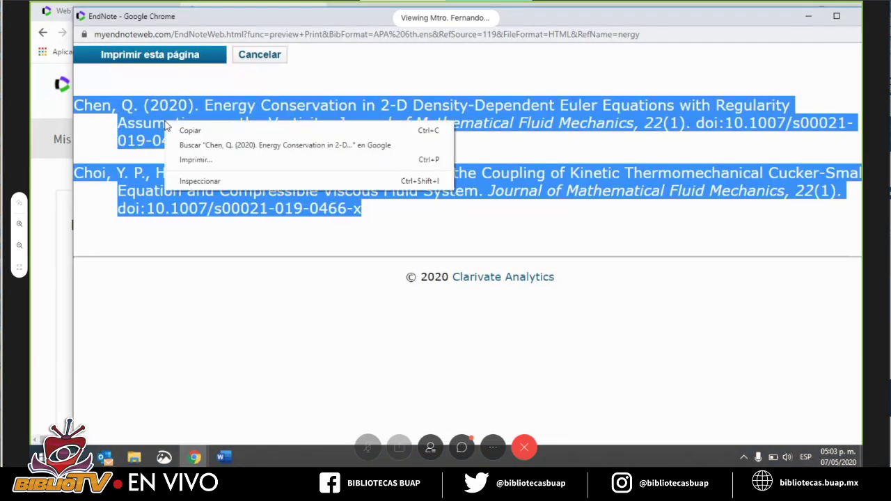
click(189, 131)
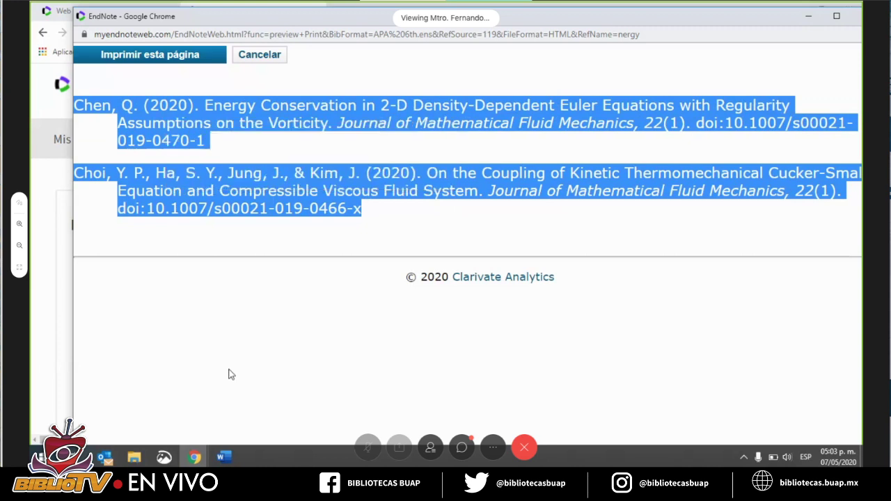
click(223, 458)
click(411, 311)
key(ctrl+v)
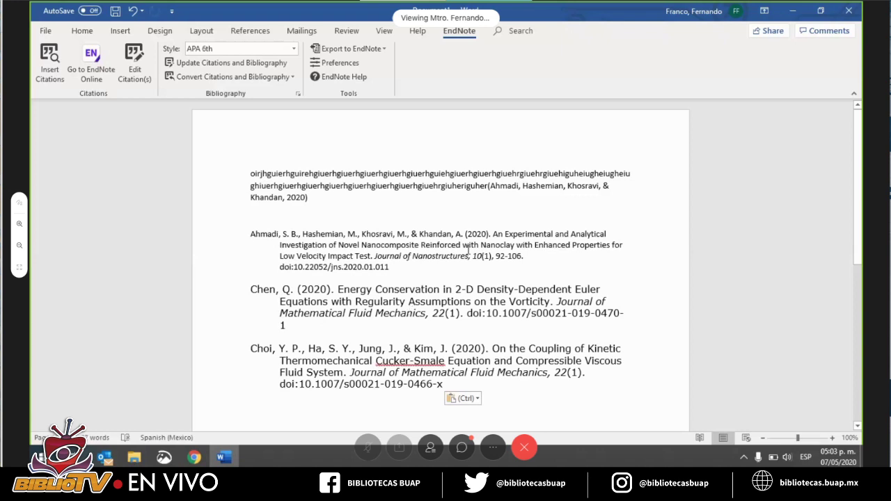
Close the Word document without saving and close the bibliography preview window in Chrome
key(ctrl+w)
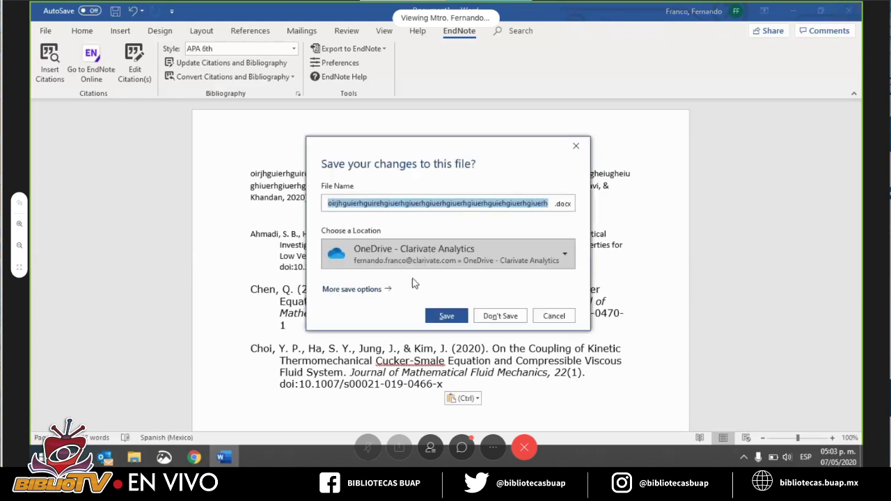
click(491, 318)
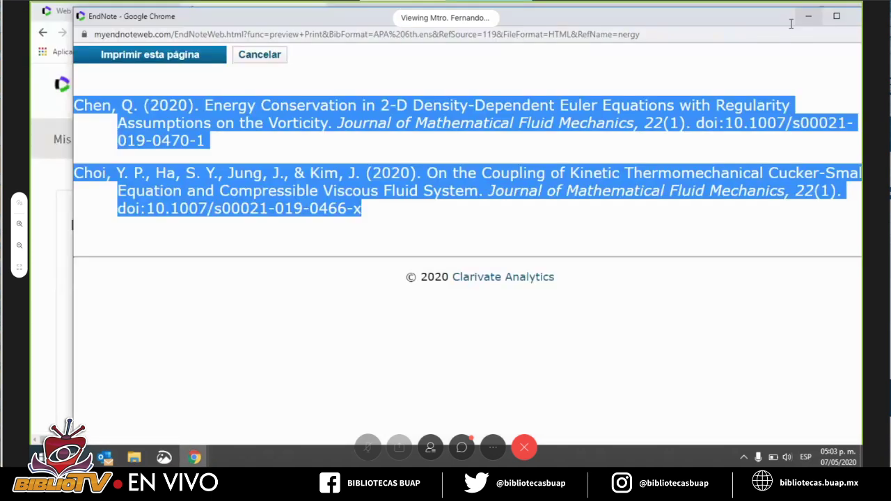
click(792, 21)
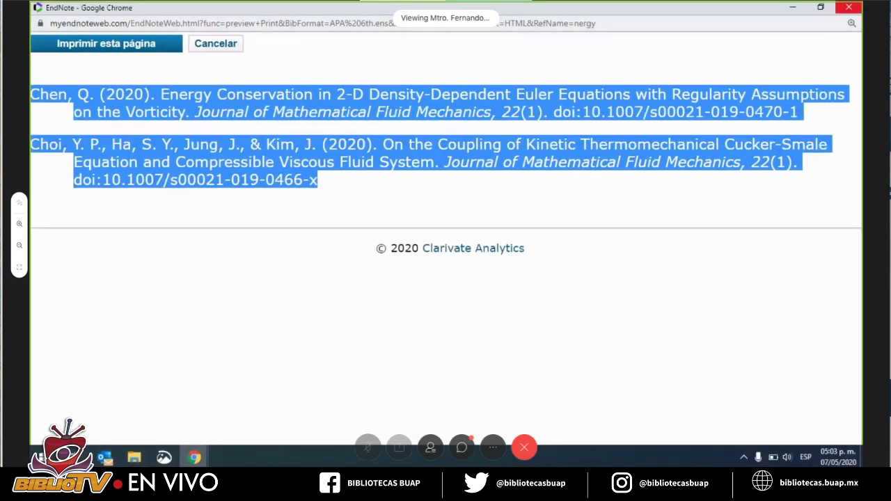
click(848, 7)
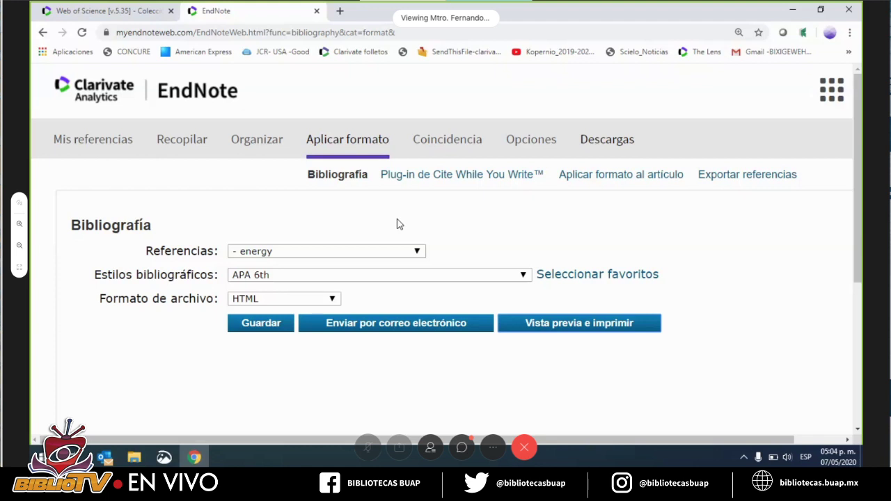
Start a new manual reference in the EndNote library and set its reference type to Book
mouse_move(191, 142)
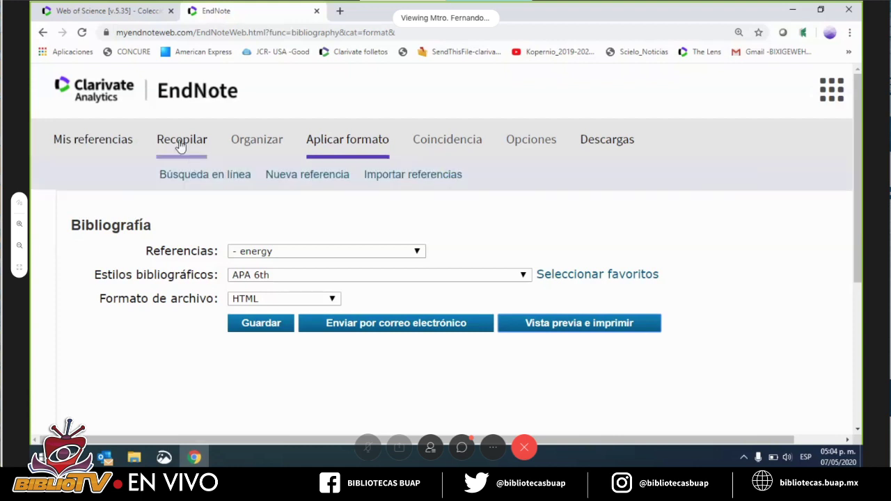
click(300, 180)
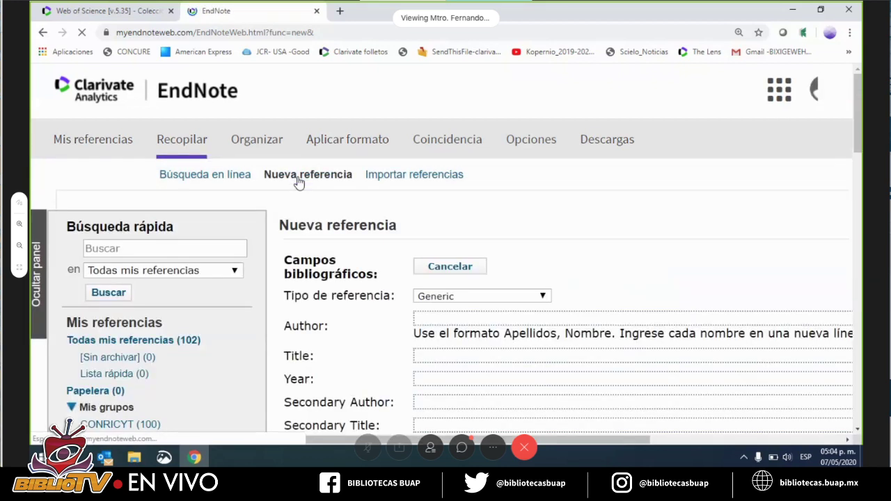
click(499, 293)
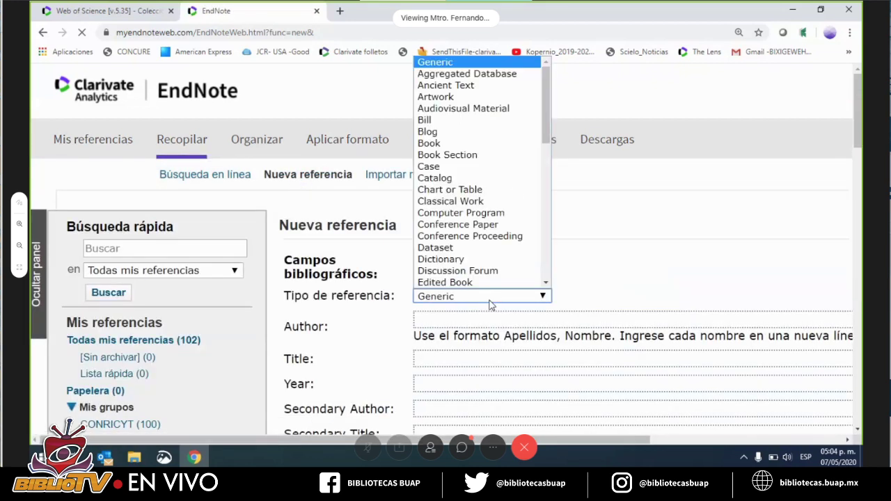
click(539, 144)
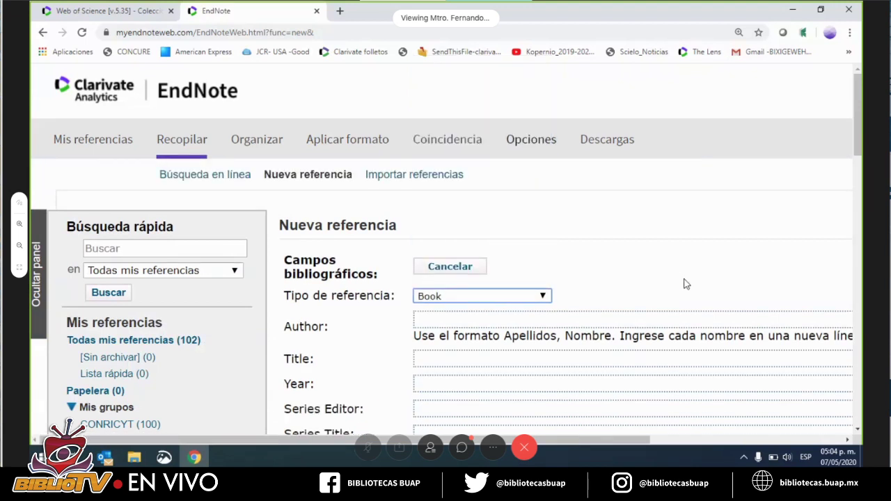
scroll(555, 302, right, 2)
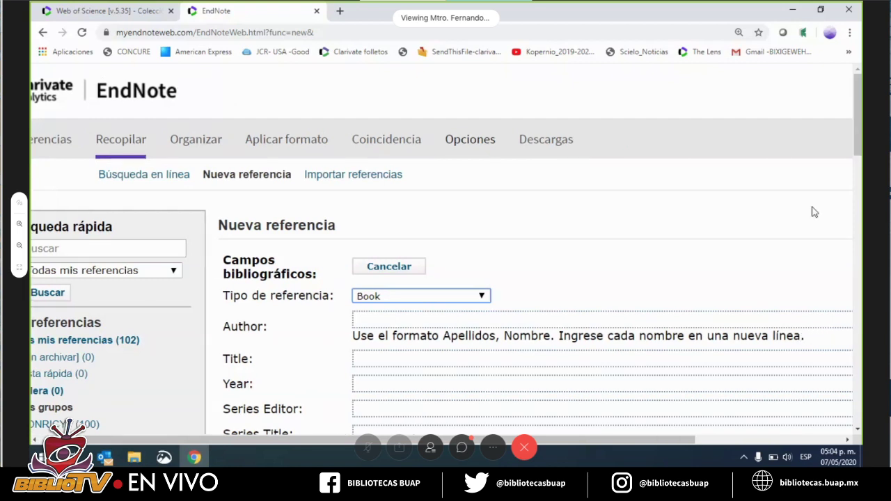
scroll(533, 206, down, 3)
click(270, 137)
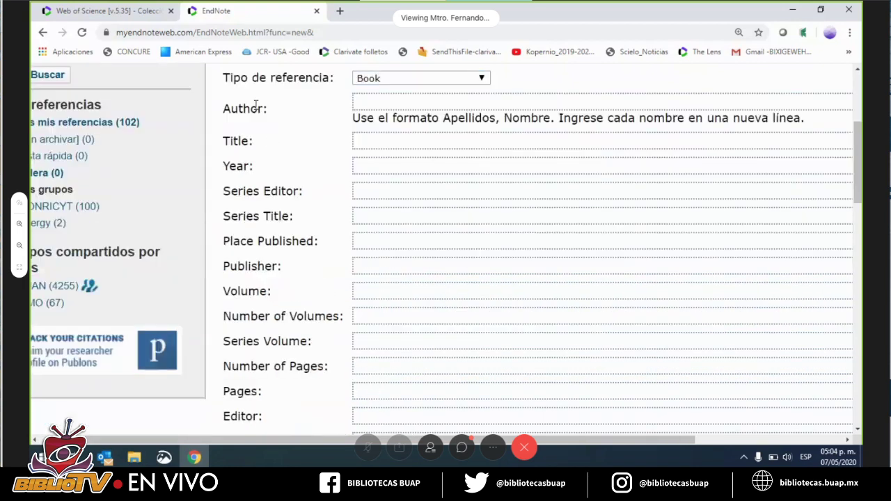
drag(238, 141, 258, 316)
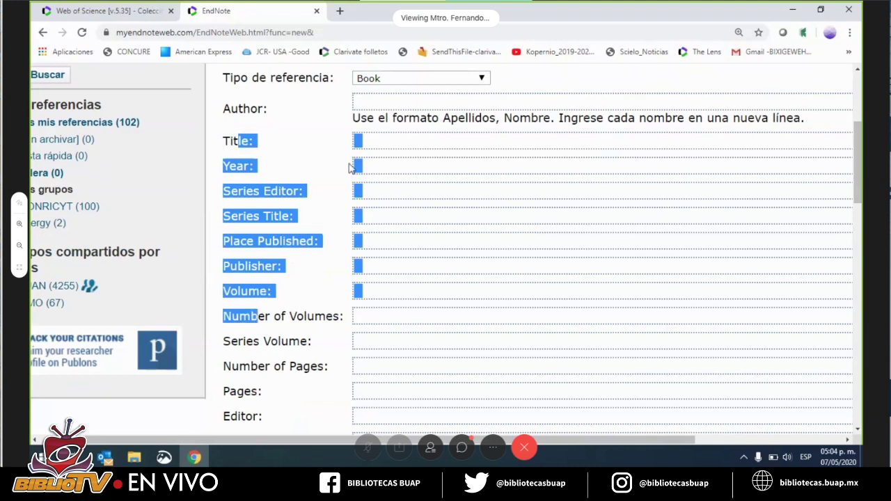
Switch the new reference's type to Classical Work and return it to Book
click(403, 81)
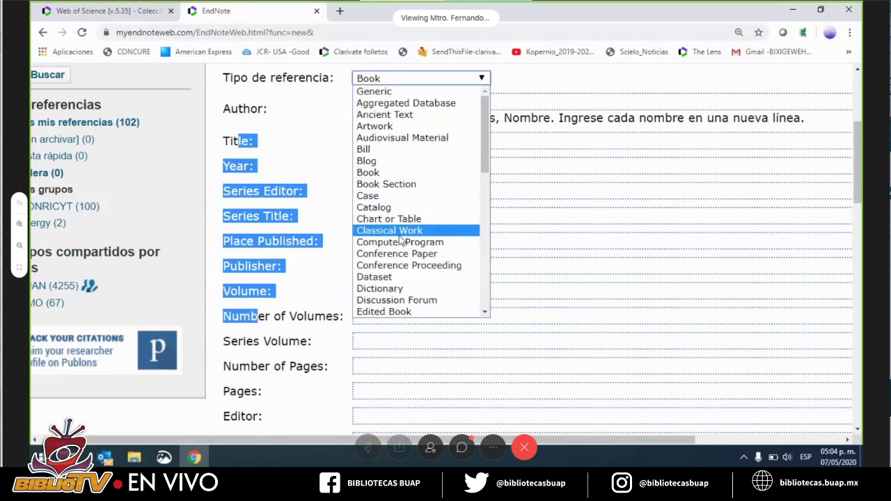
click(389, 230)
click(412, 80)
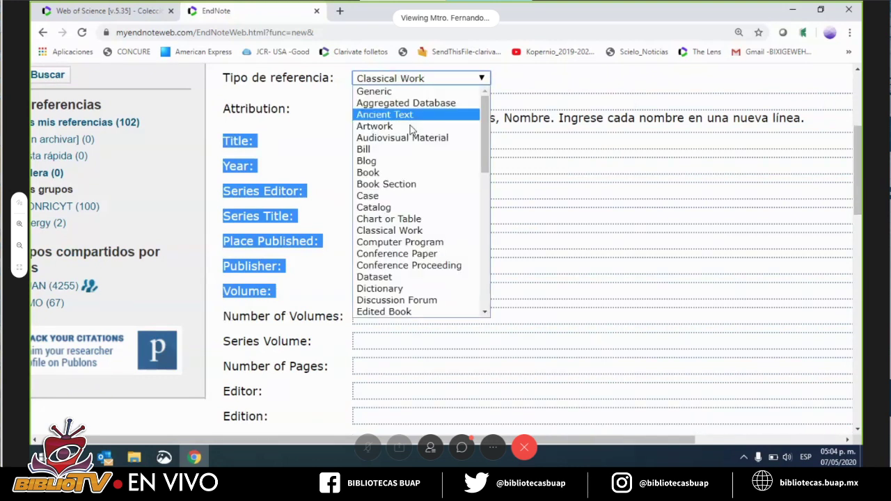
click(401, 172)
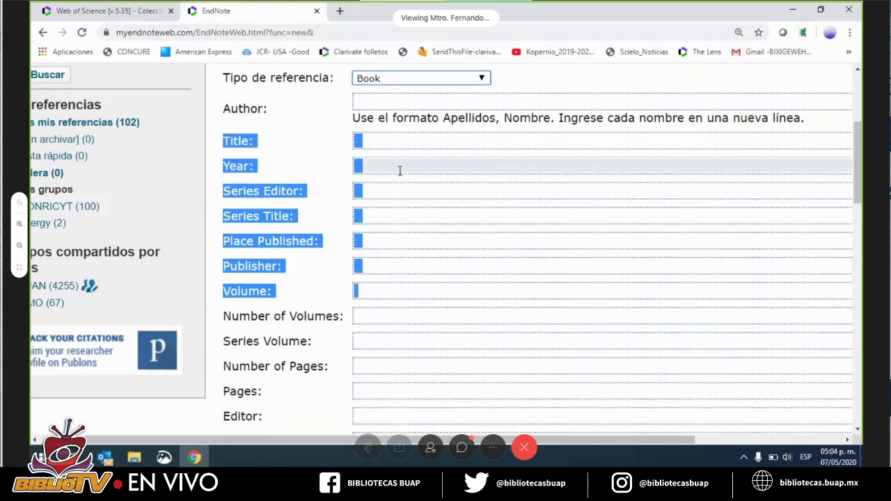
Enter the author's surname and first initial in the Author field of the new reference
click(369, 143)
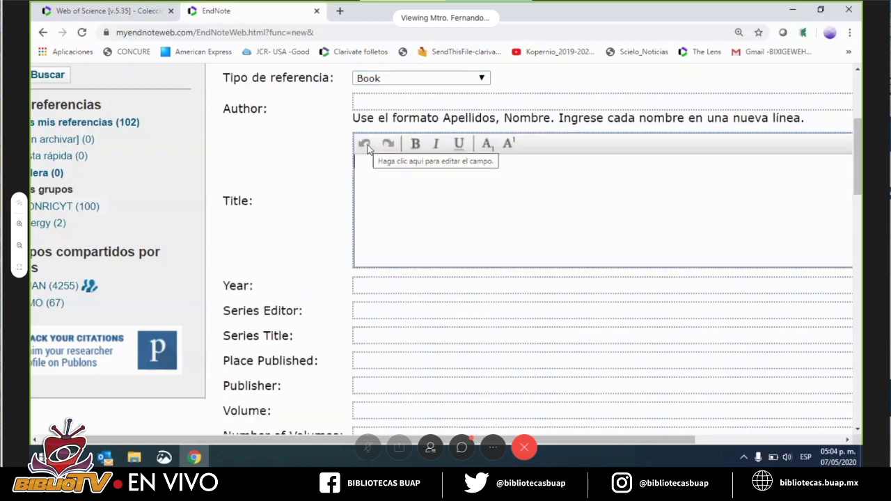
click(382, 187)
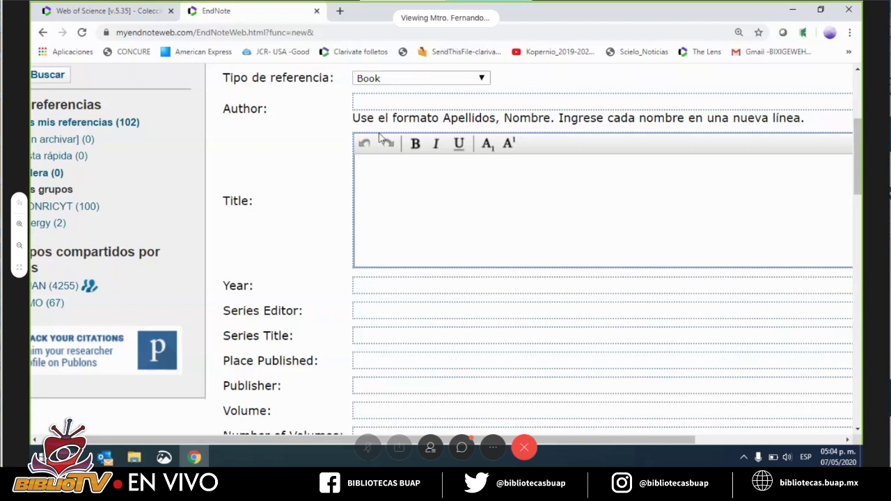
click(373, 102)
text(FRan)
key(BackSpace)
key(BackSpace)
key(BackSpace)
text(r)
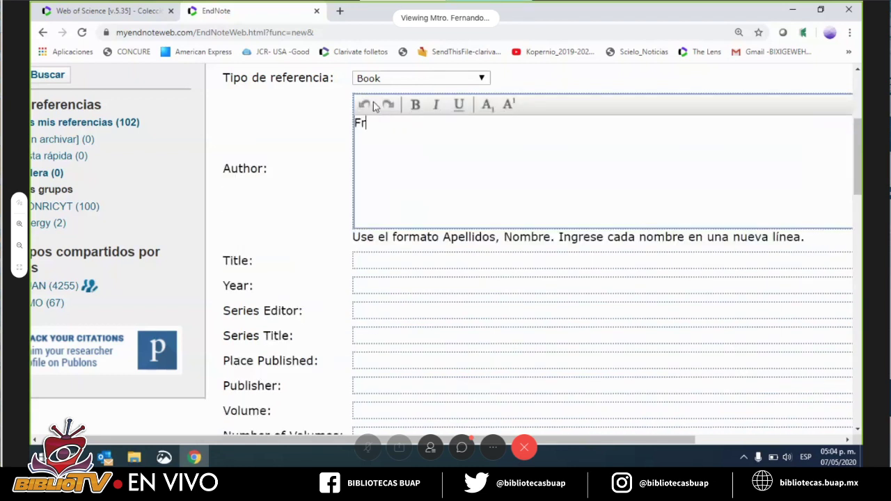
text(anco, F)
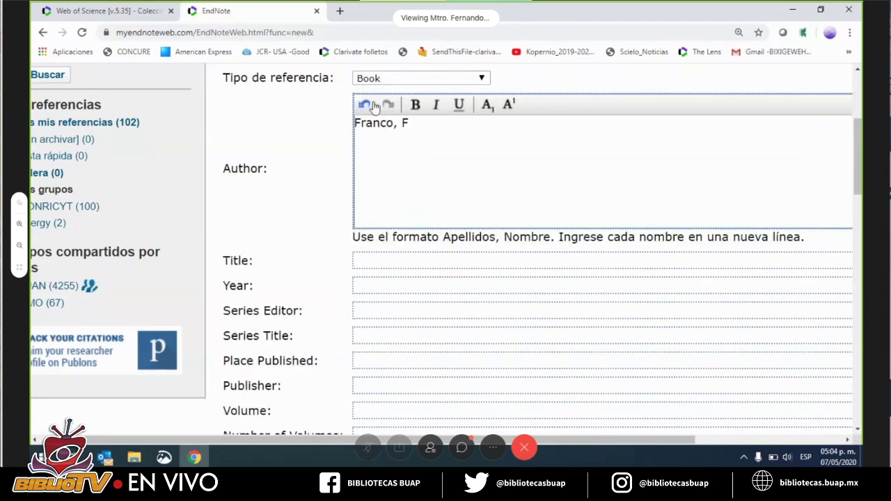
Change the new reference's type to Patent
click(408, 80)
scroll(487, 165, down, 10)
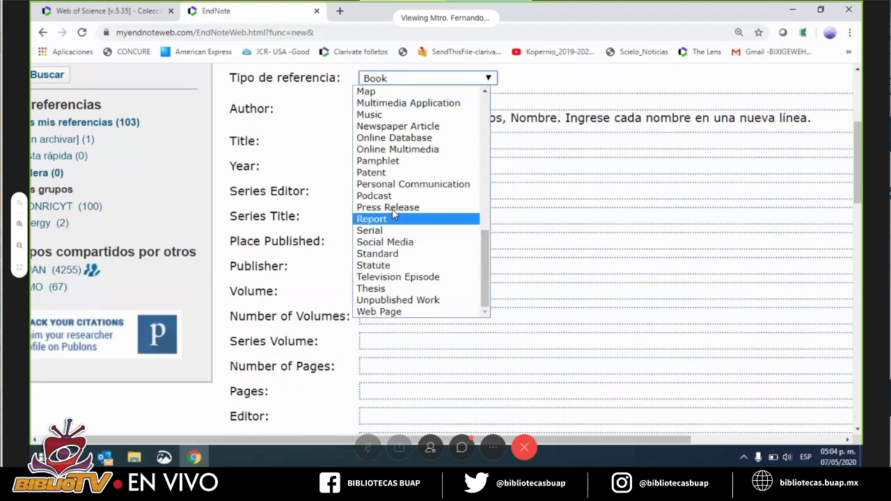
click(373, 172)
drag(223, 102, 281, 98)
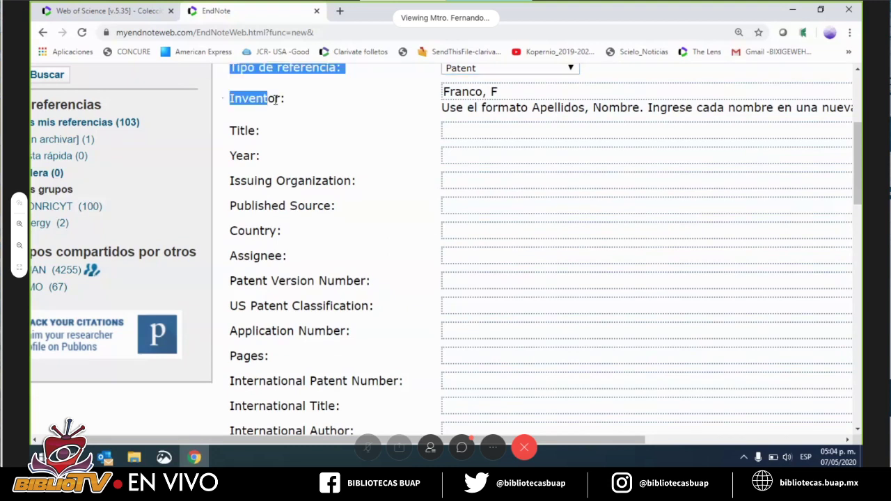
drag(859, 188, 859, 139)
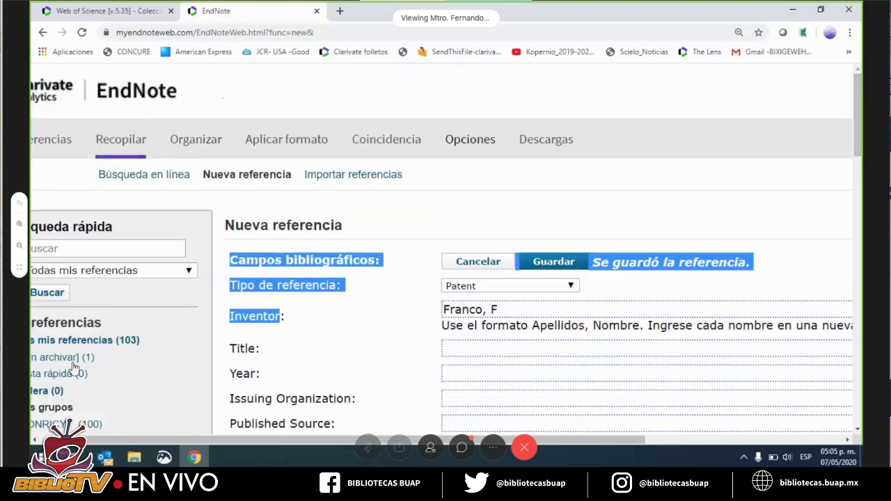
Open the untitled patent reference among the unfiled references and delete it
drag(198, 438, 157, 439)
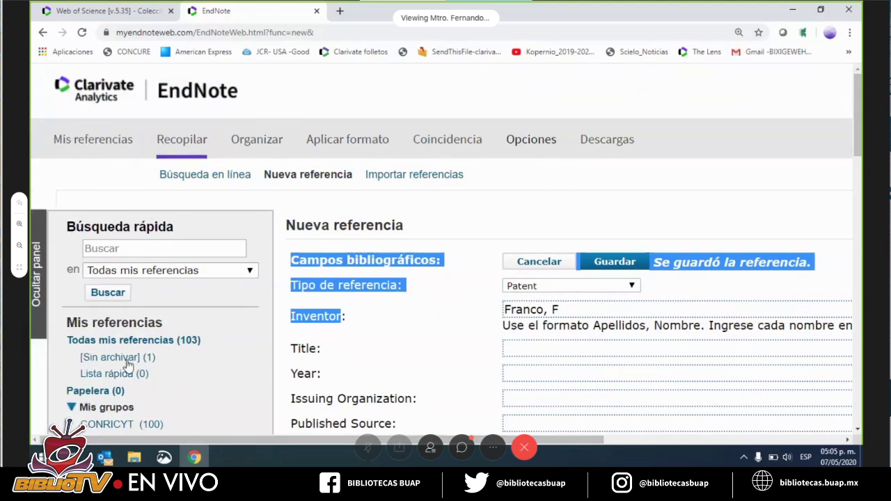
click(124, 361)
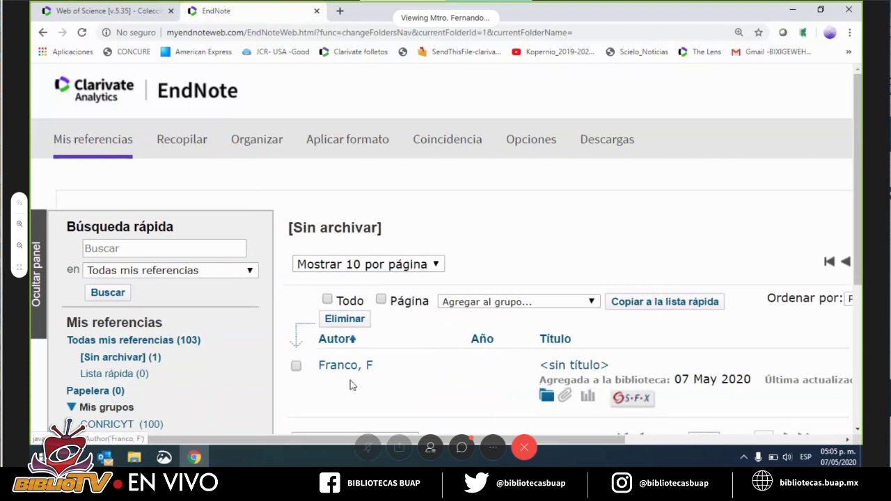
click(561, 366)
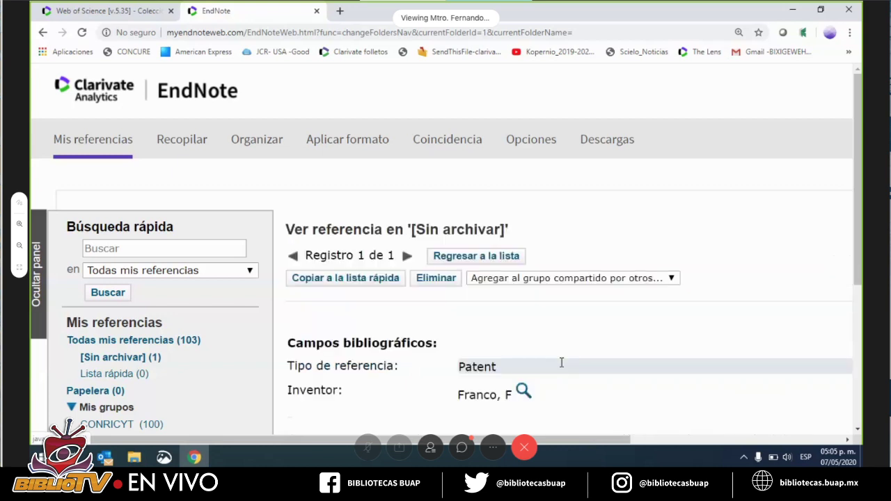
scroll(491, 309, down, 2)
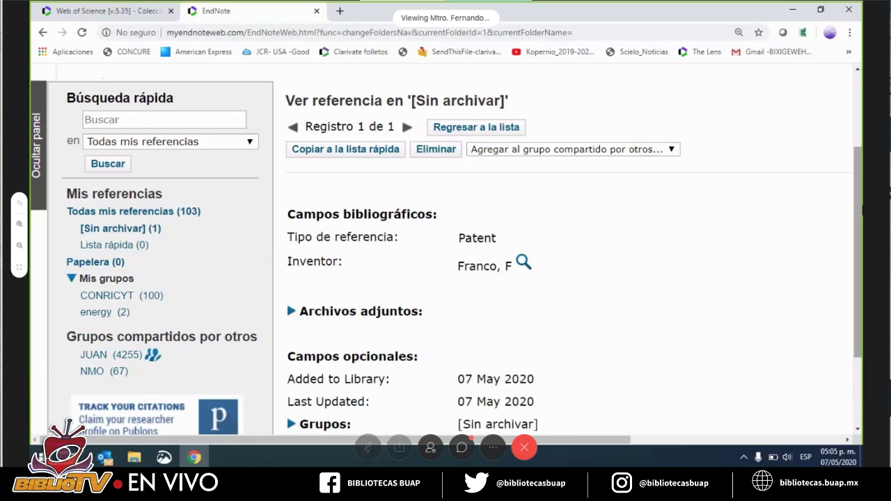
click(435, 148)
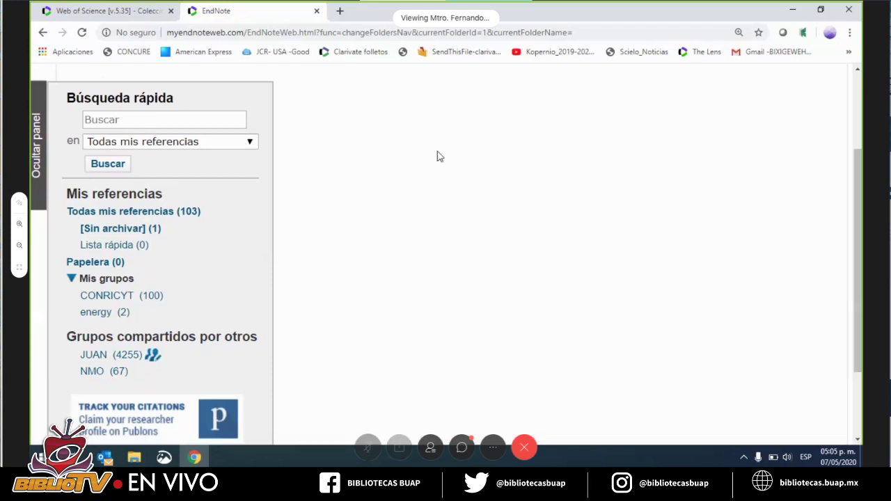
Open the energy group and check the file attachments of its first reference
click(97, 316)
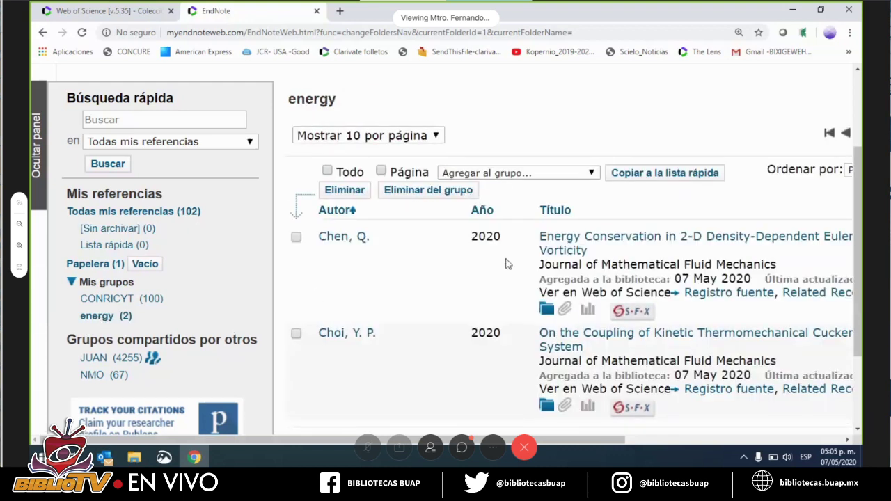
click(563, 311)
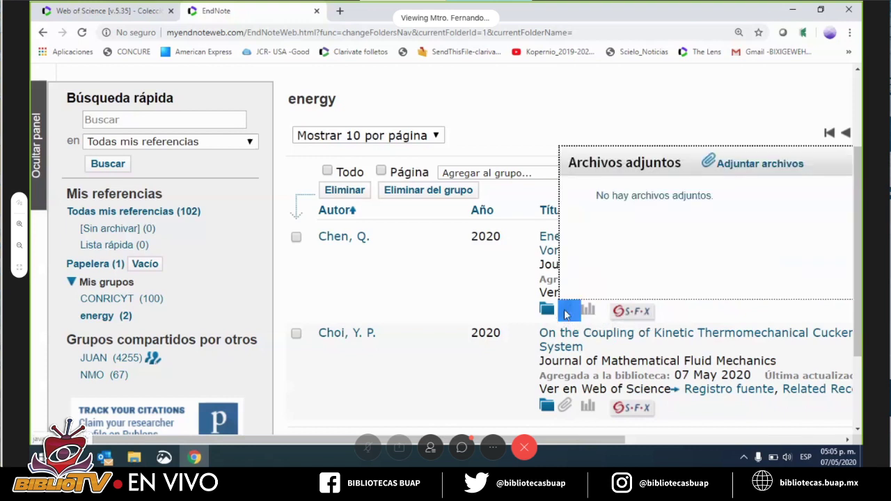
drag(617, 444, 711, 442)
click(615, 183)
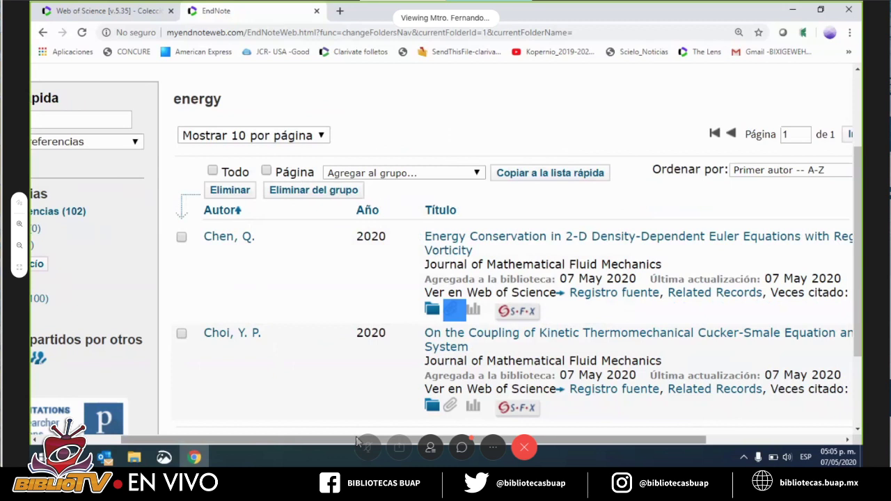
scroll(356, 441, left, 1)
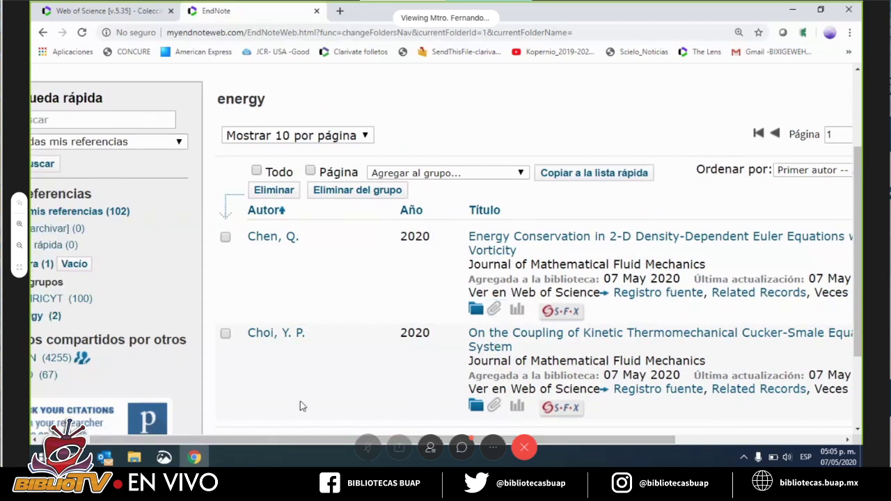
scroll(157, 439, left, 2)
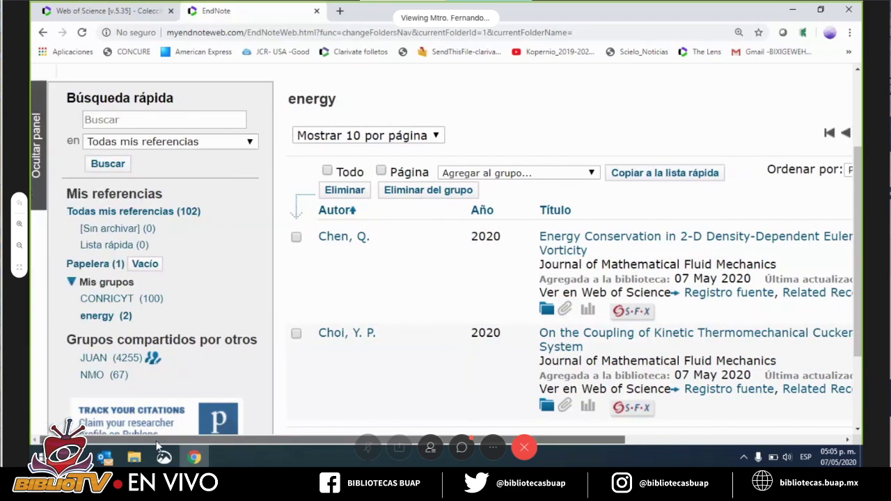
Open the CONRICYT group and look through the first page of its references
click(131, 301)
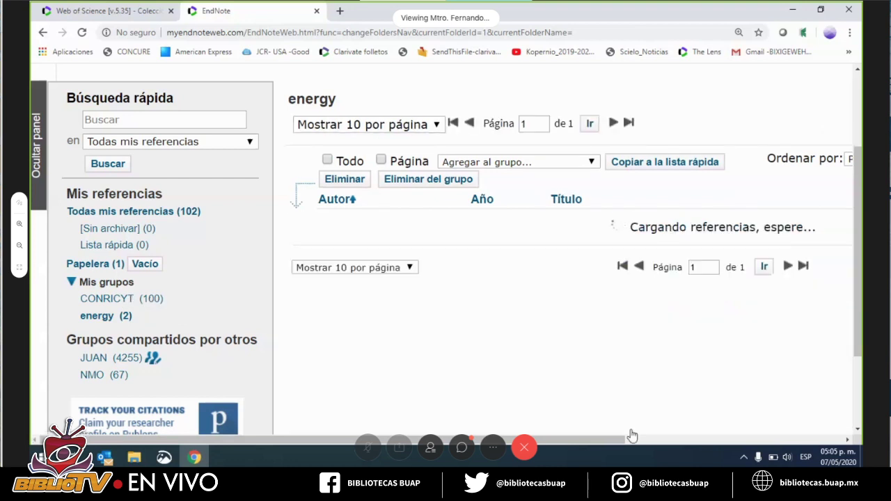
scroll(613, 437, right, 4)
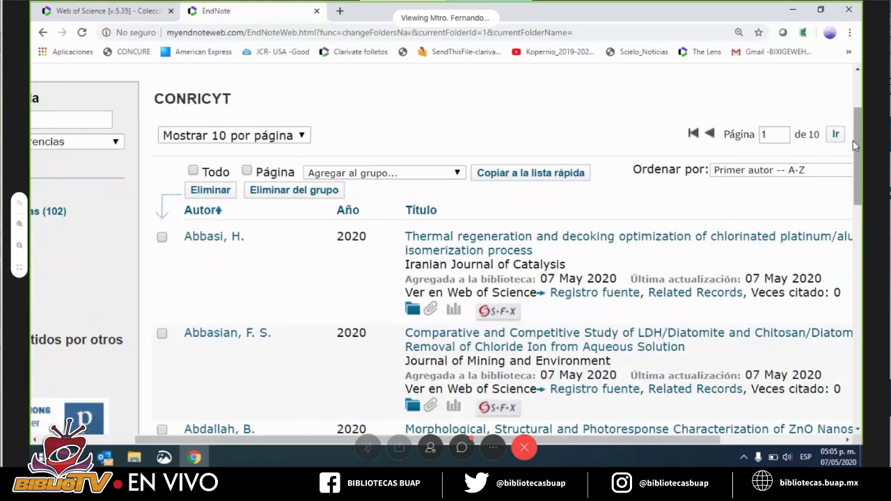
drag(856, 147, 844, 242)
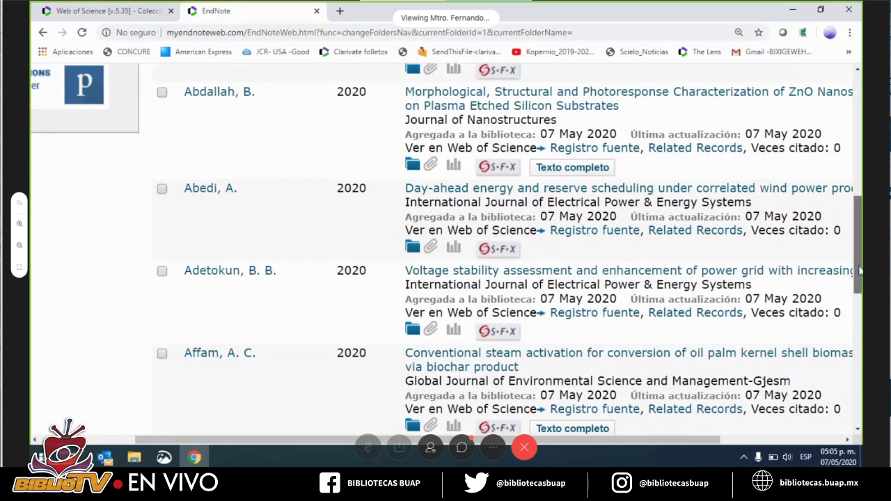
drag(858, 243, 858, 305)
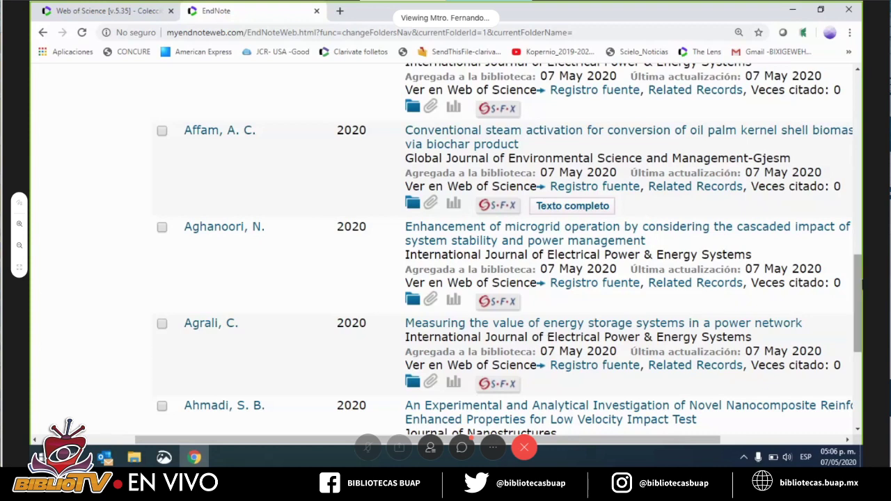
scroll(858, 299, down, 3)
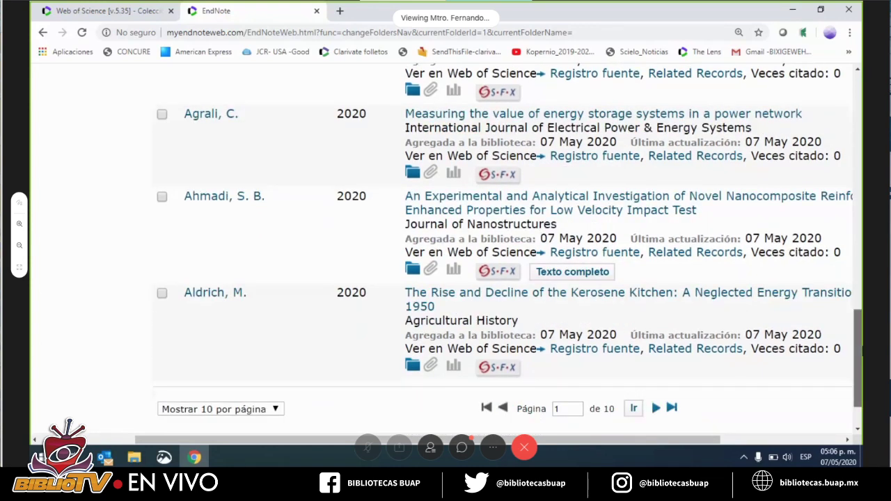
scroll(626, 244, up, 4)
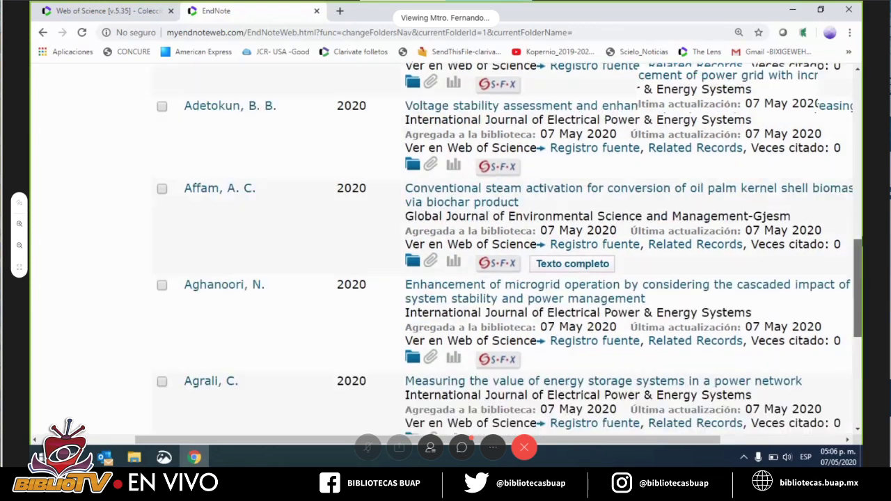
drag(858, 251, 860, 85)
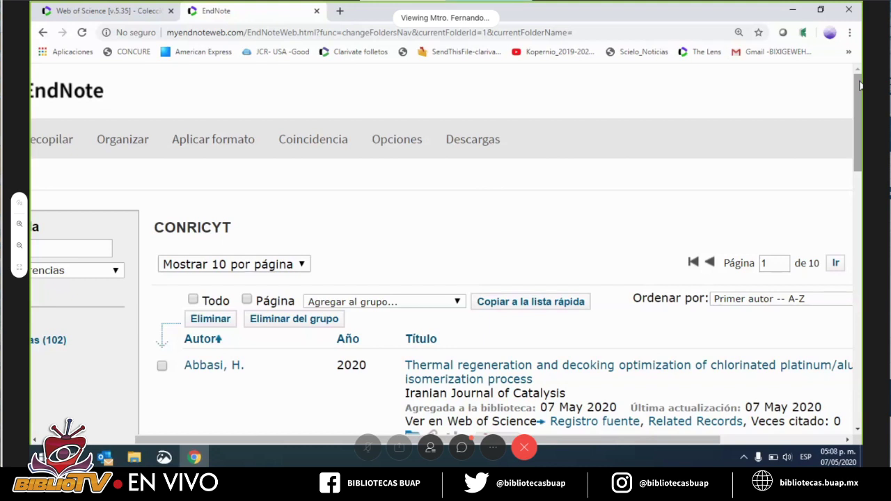
Find Google Scholar in a new browser tab by searching for google academico, and search it for energy
click(340, 11)
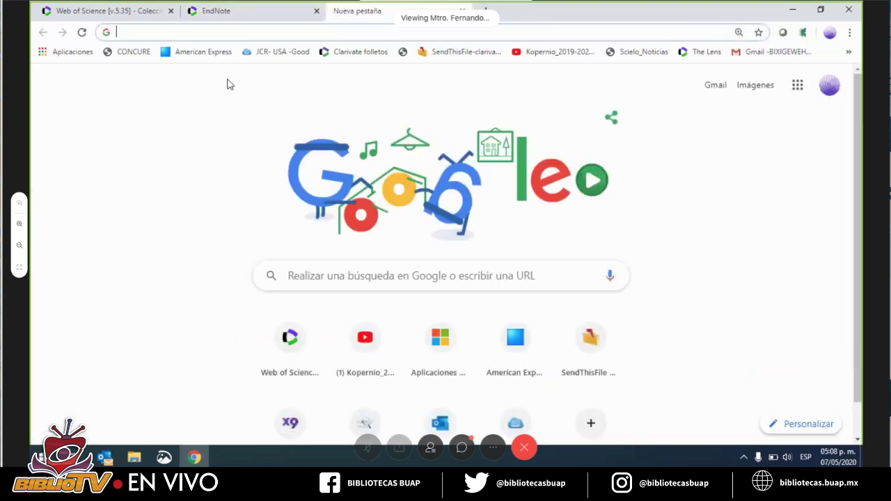
click(195, 30)
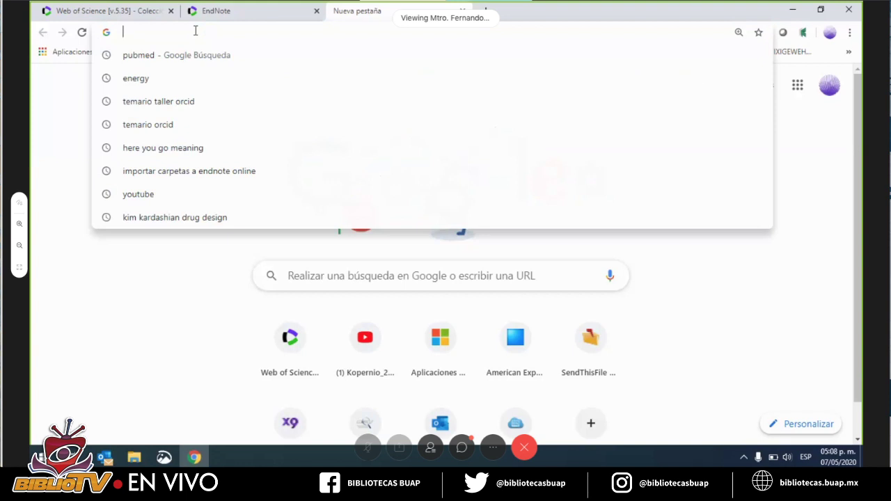
text(g)
key(Return)
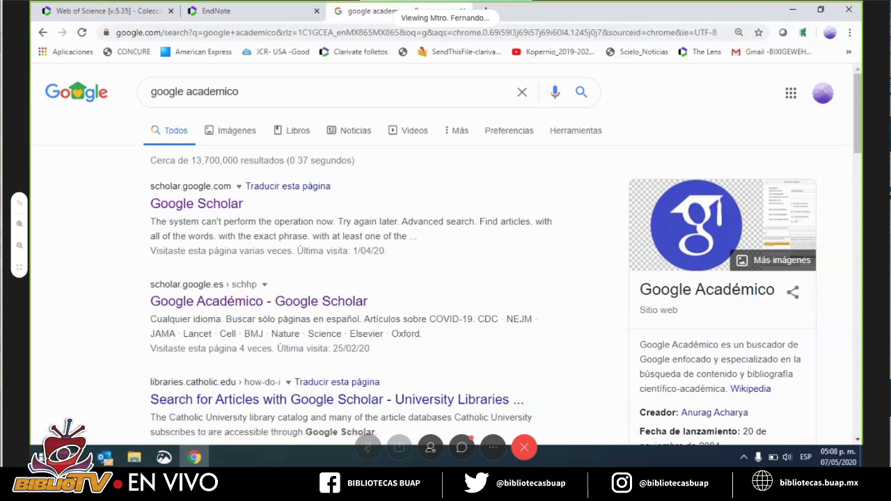
click(197, 203)
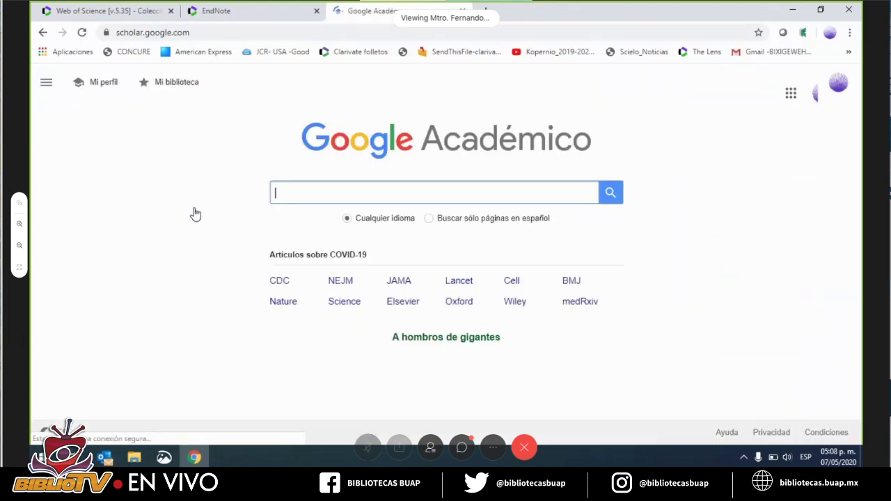
text(energy)
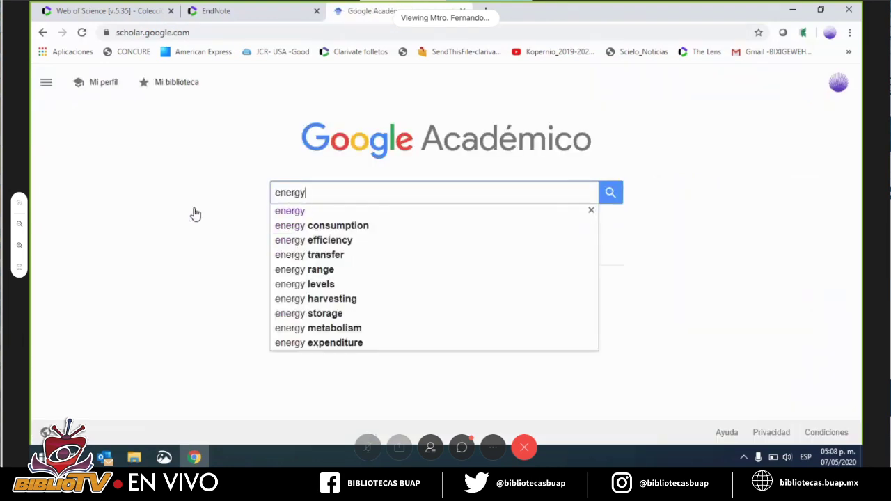
key(Return)
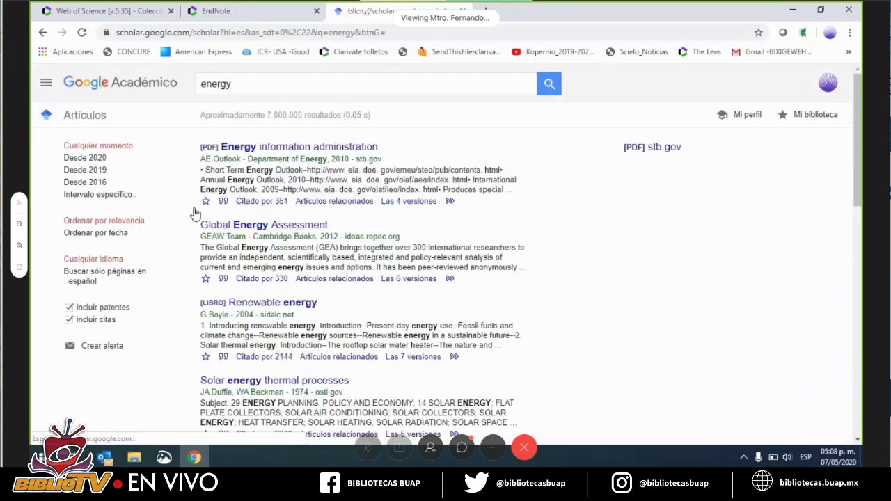
Export the citation of "Energy and equity" in RefMan format and save the RIS file as Conricyt in Downloads
drag(857, 139, 862, 292)
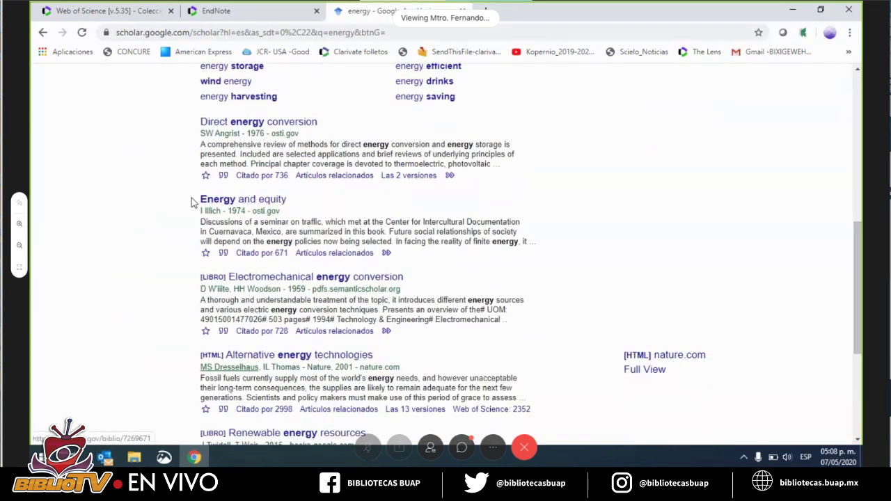
click(223, 253)
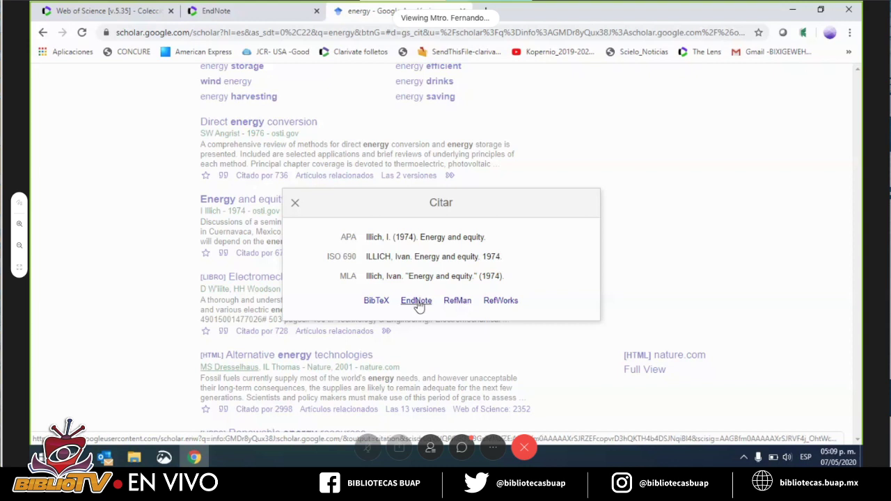
click(458, 302)
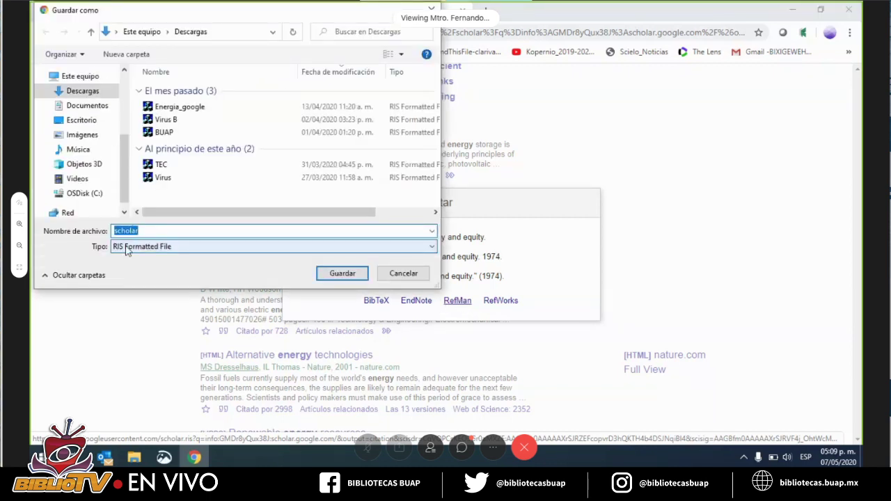
key(BackSpace)
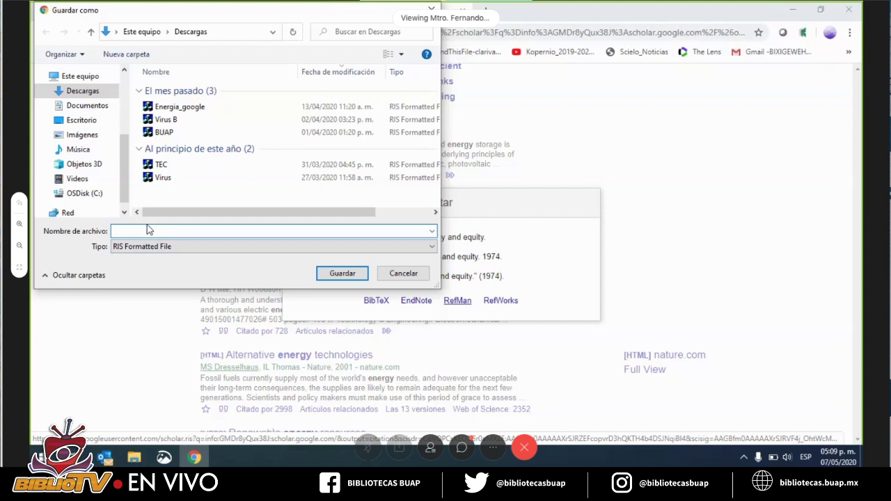
text(Conricyt)
click(342, 273)
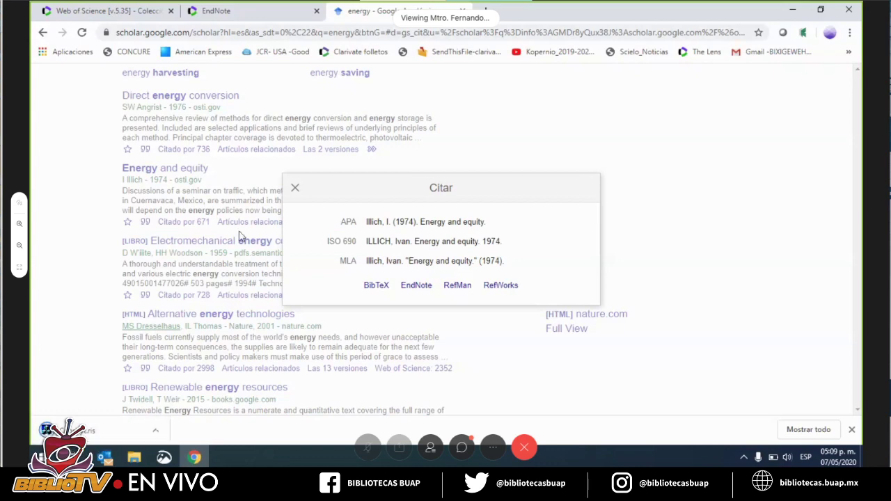
Switch back to EndNote and open the form for importing references
click(258, 11)
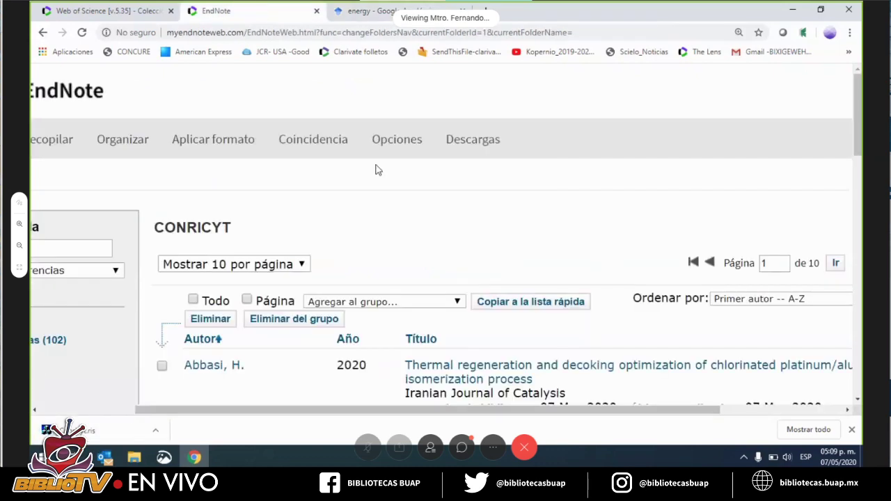
drag(252, 411, 156, 410)
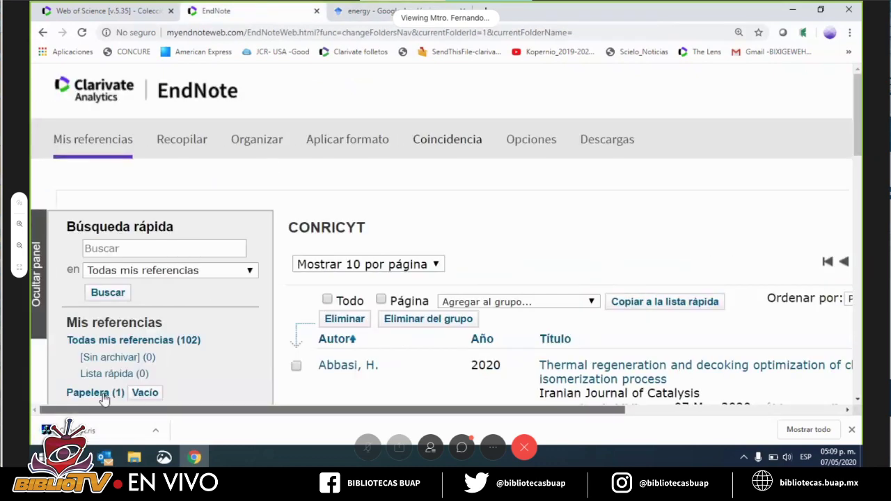
mouse_move(180, 143)
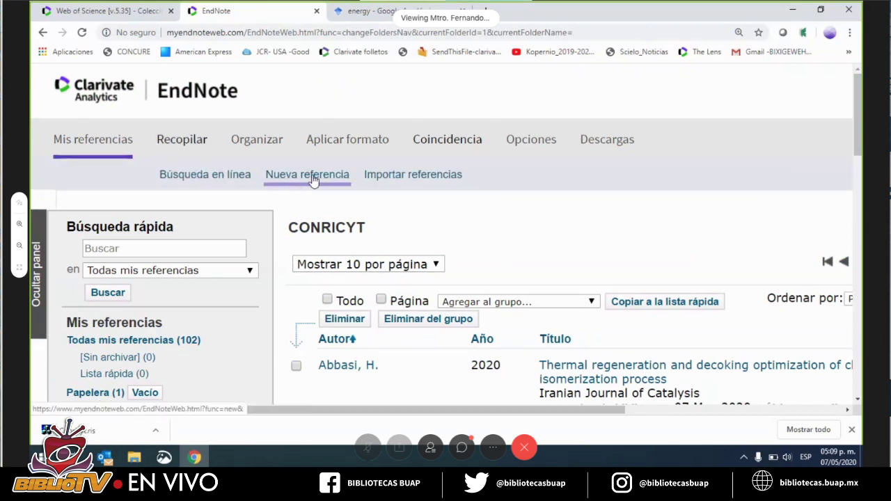
click(411, 175)
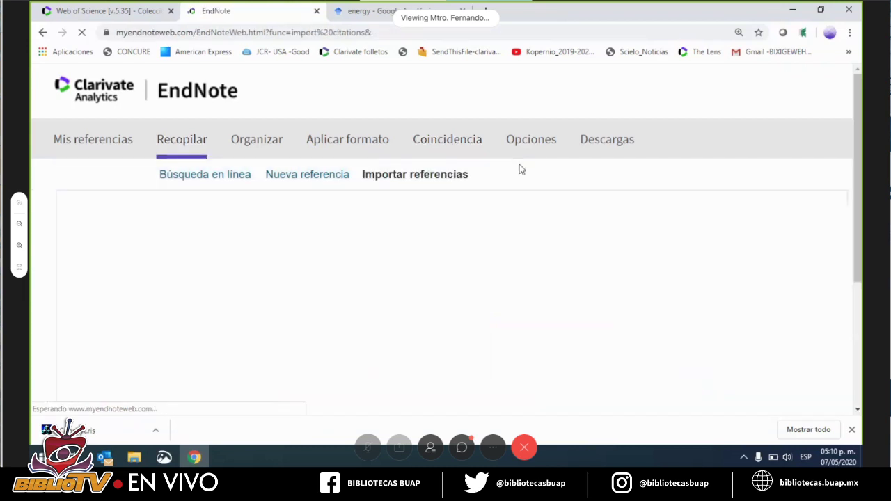
scroll(612, 189, down, 3)
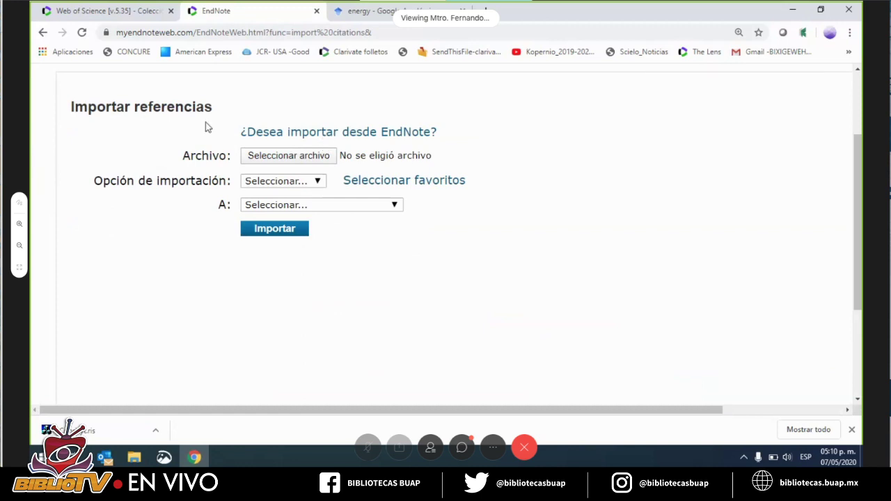
Choose the Conricyt RIS file from the Descargas folder as the file to import
click(277, 162)
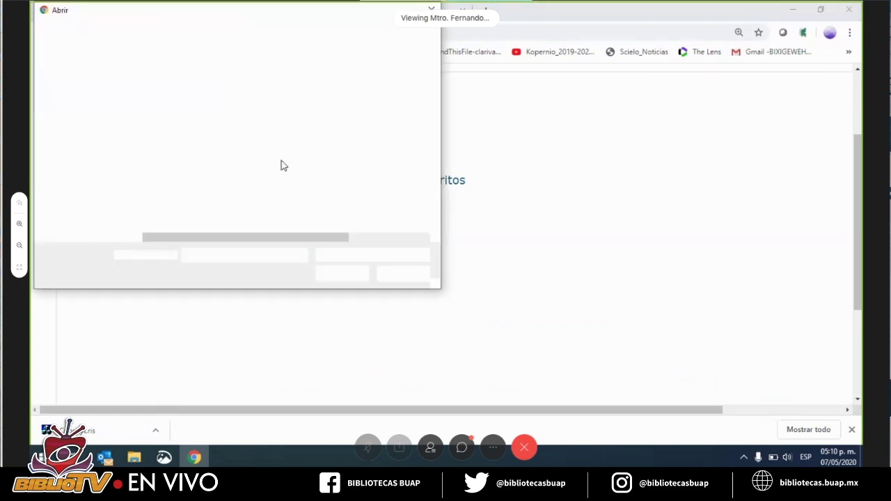
click(87, 127)
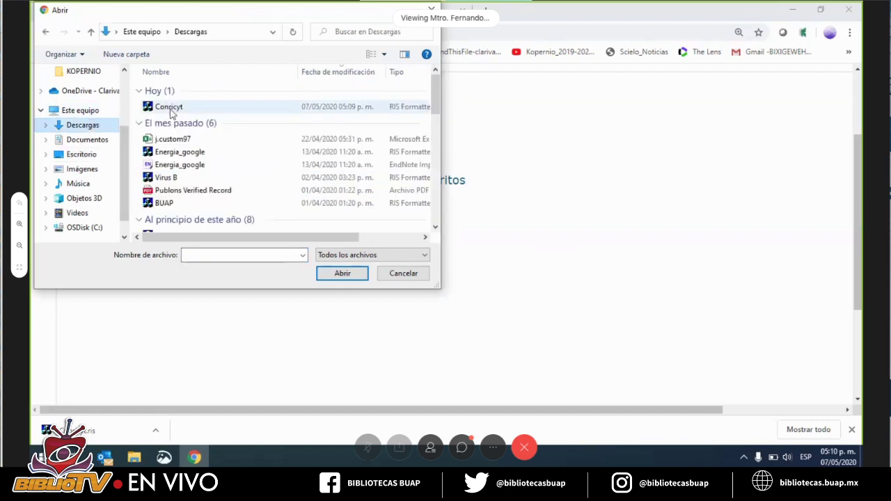
double_click(171, 110)
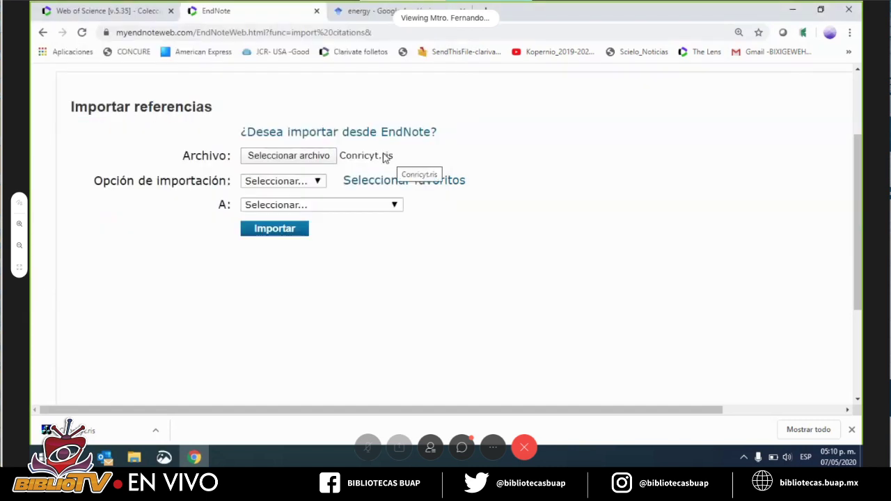
Show the import filter favourites lists and set the import option to RefMan RIS
click(319, 181)
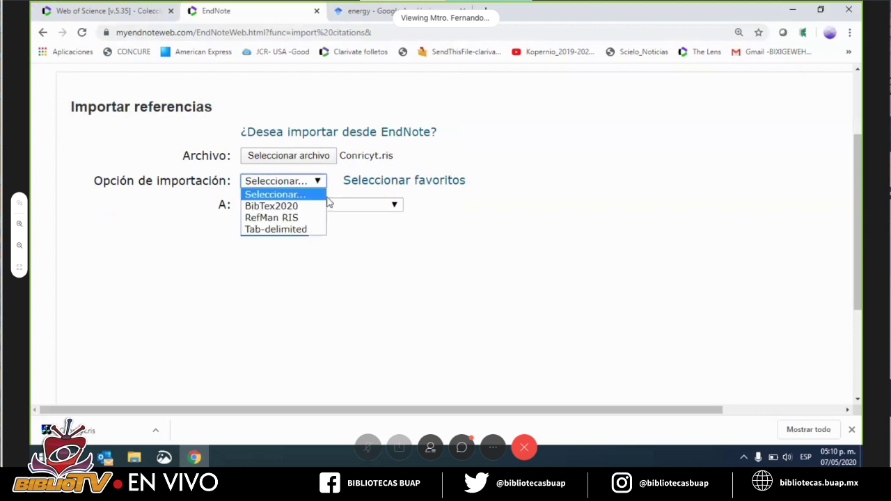
click(395, 180)
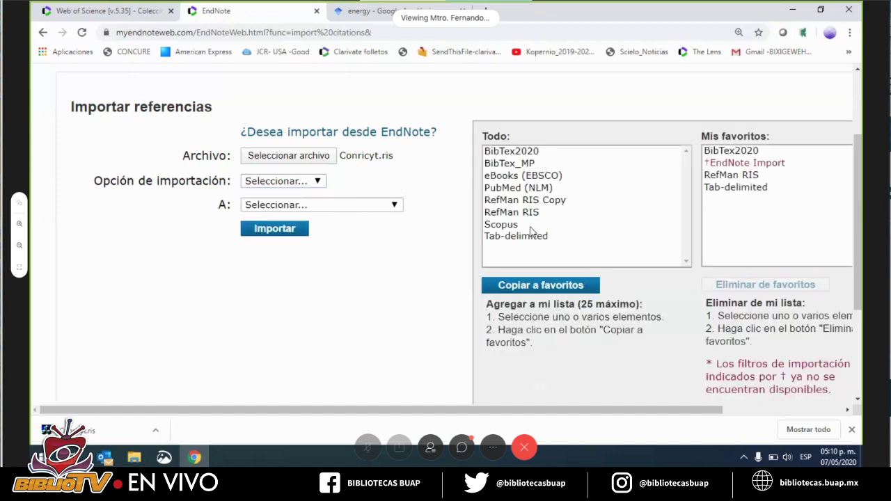
click(313, 182)
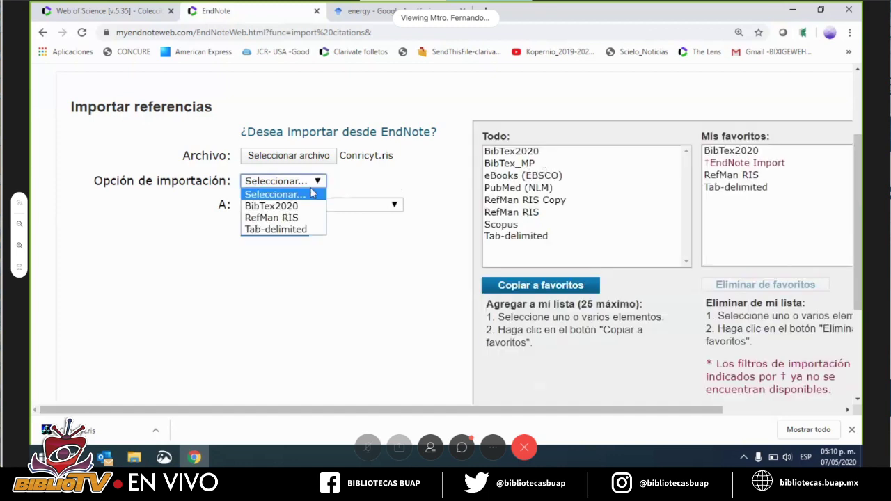
click(278, 217)
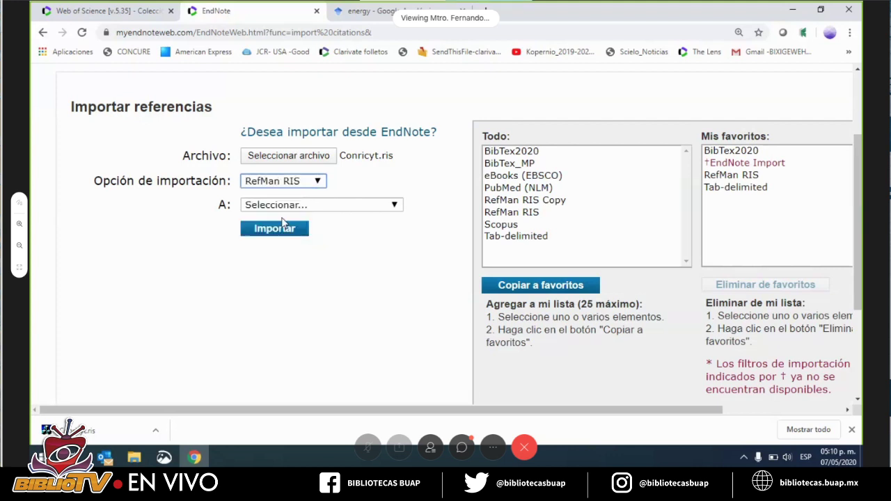
Set [Sin archivar] as the destination group and import the reference file
click(350, 206)
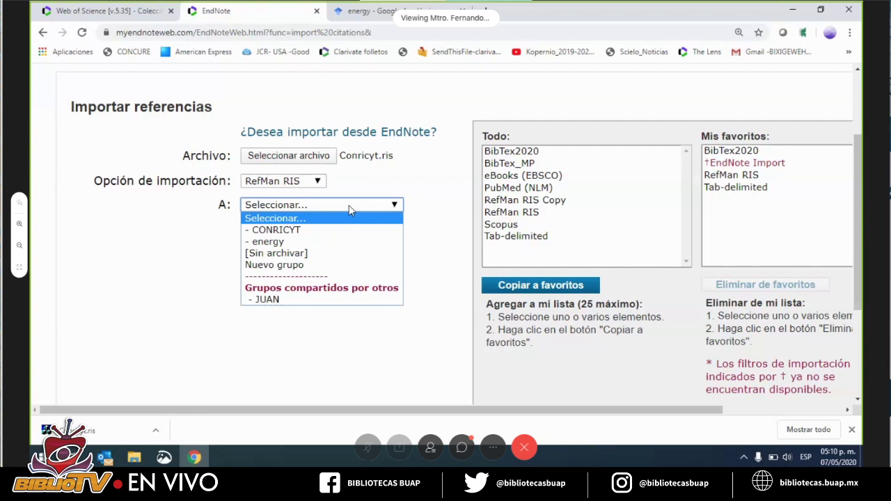
click(270, 260)
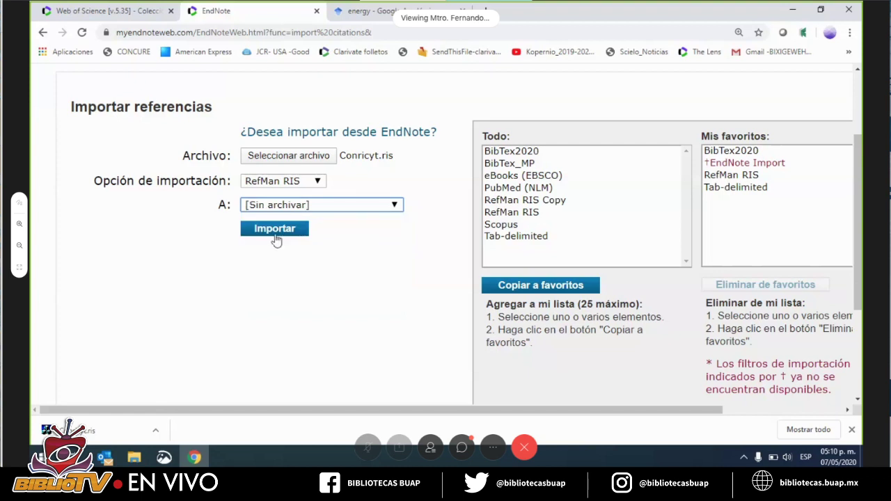
click(272, 237)
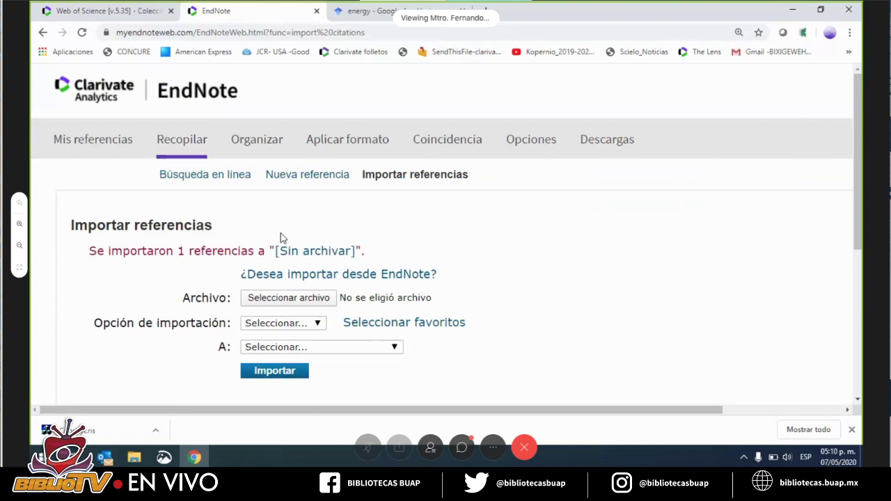
Open the [Sin archivar] group and compare its imported reference with the "Energy and equity" result in Google Scholar
click(303, 255)
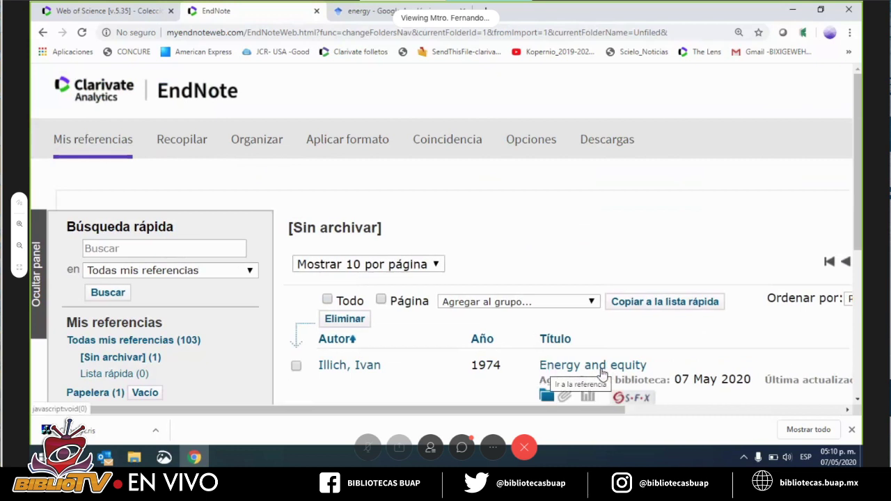
drag(859, 219, 859, 230)
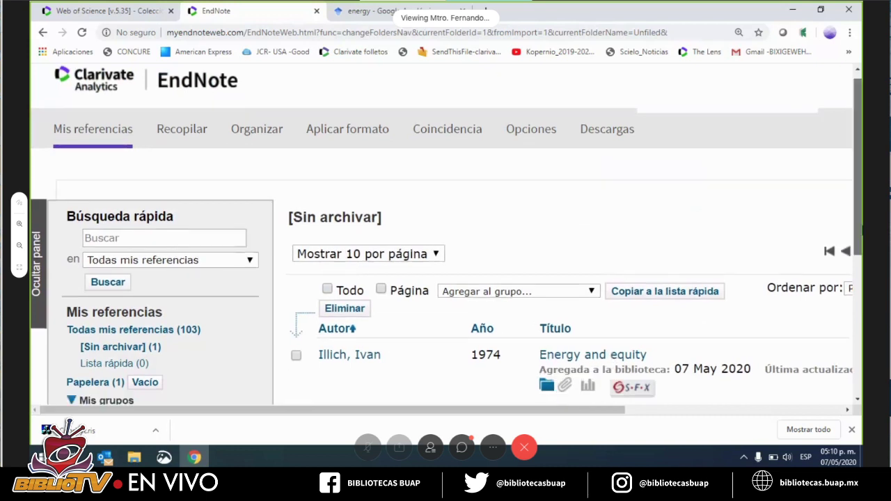
scroll(181, 254, down, 2)
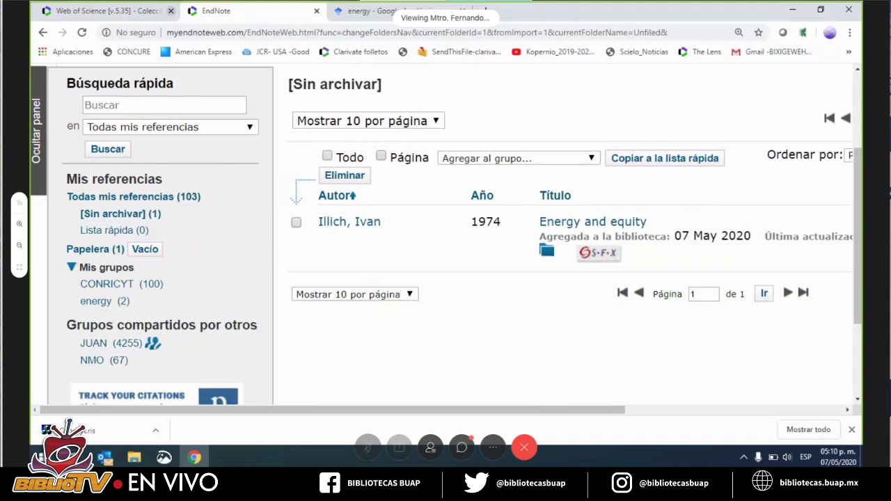
click(348, 10)
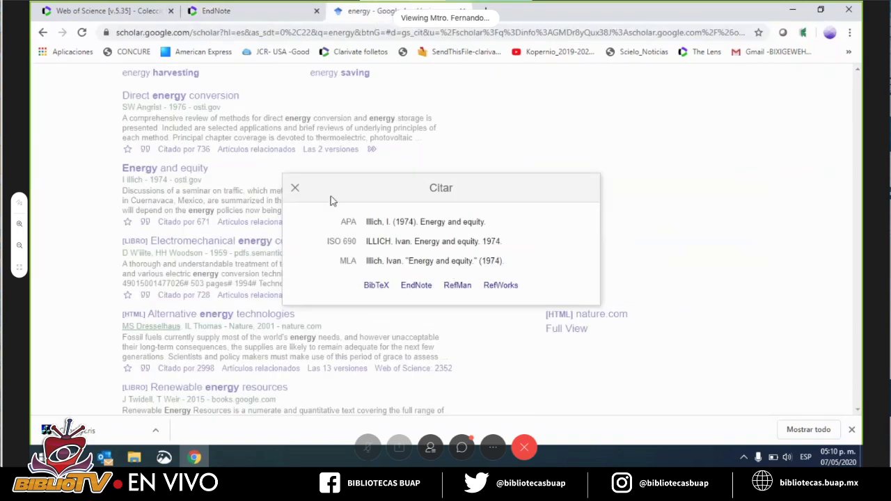
click(296, 189)
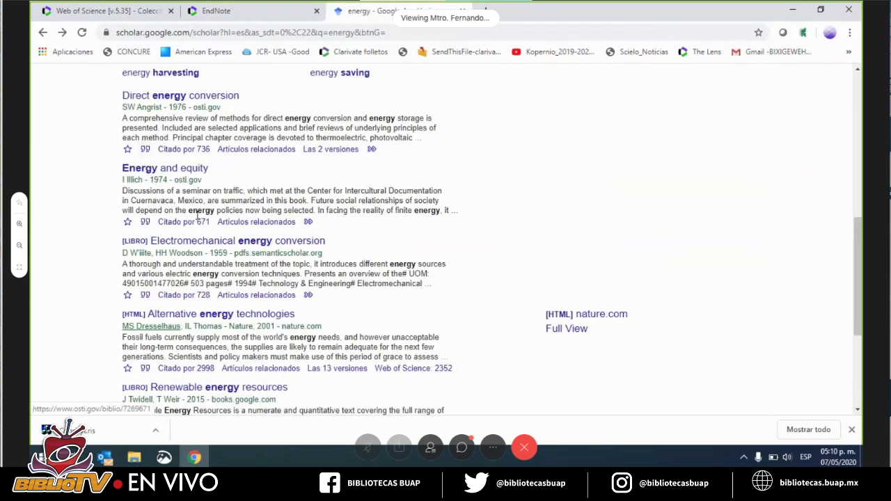
key(ctrl+shift+Tab)
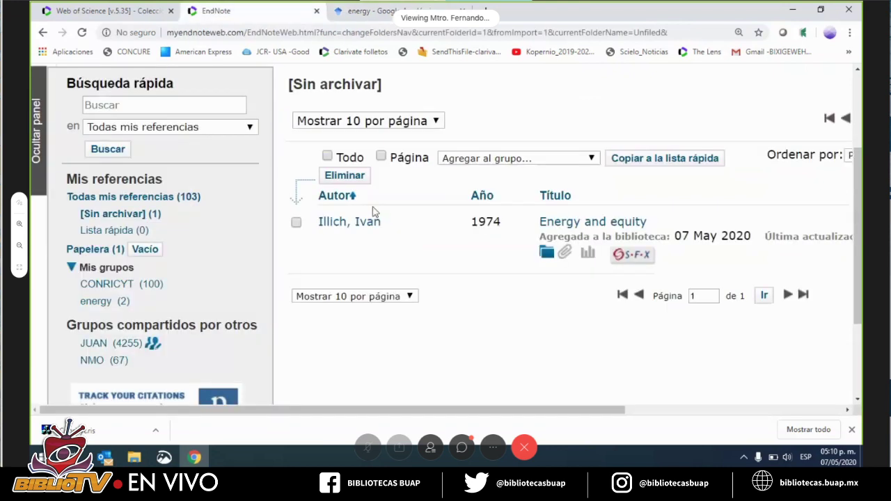
Add the "Energy and equity" reference to the energy group and check the [Sin archivar] entry
click(296, 224)
click(473, 160)
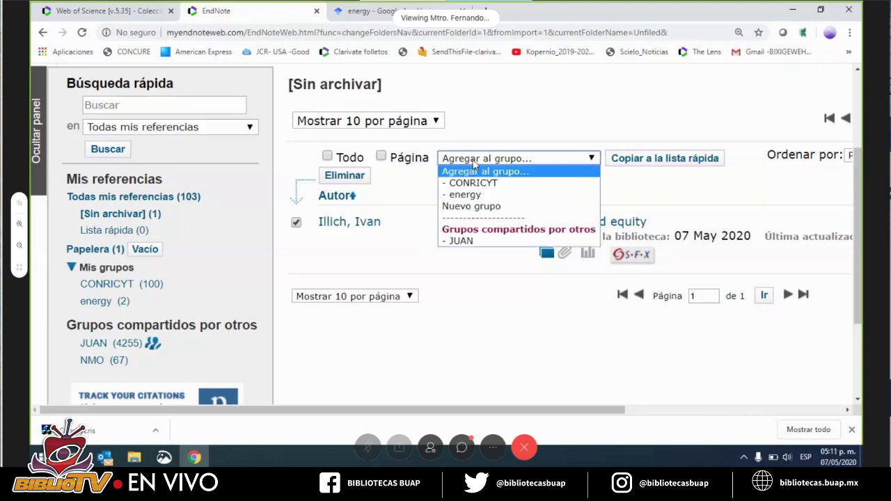
click(477, 195)
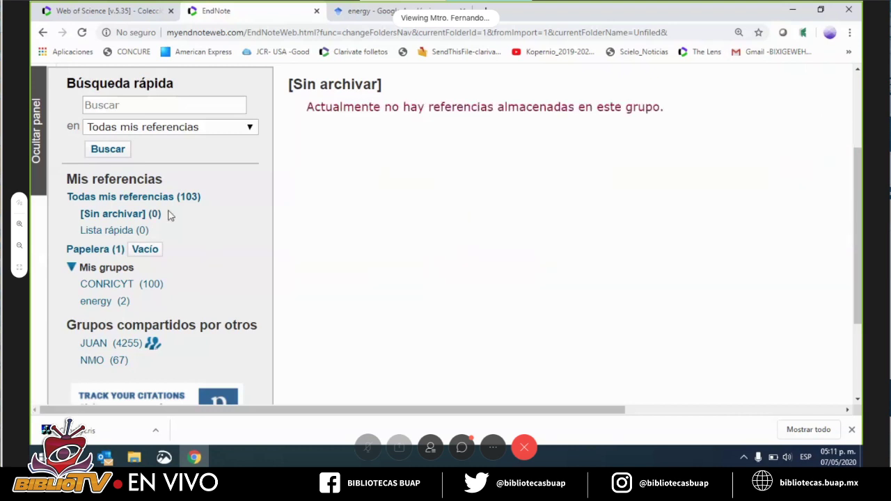
drag(161, 214, 69, 219)
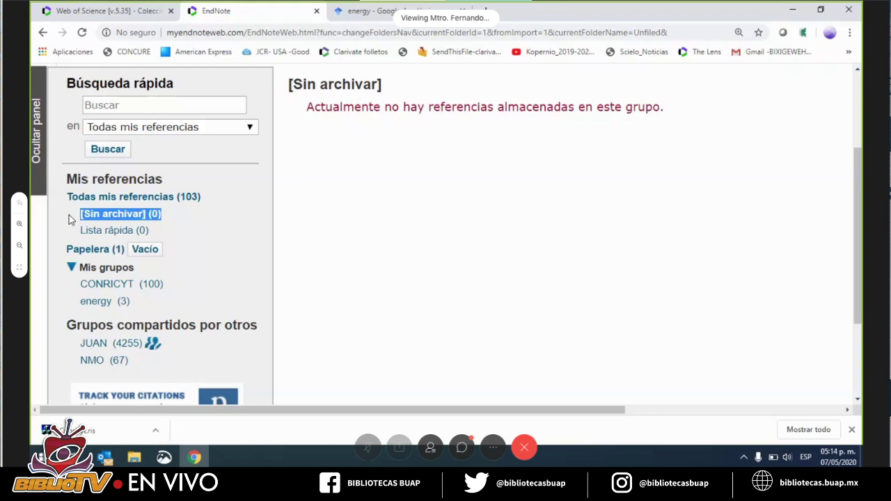
Close the EndNote page and search Google Scholar for drug design longdom
click(317, 12)
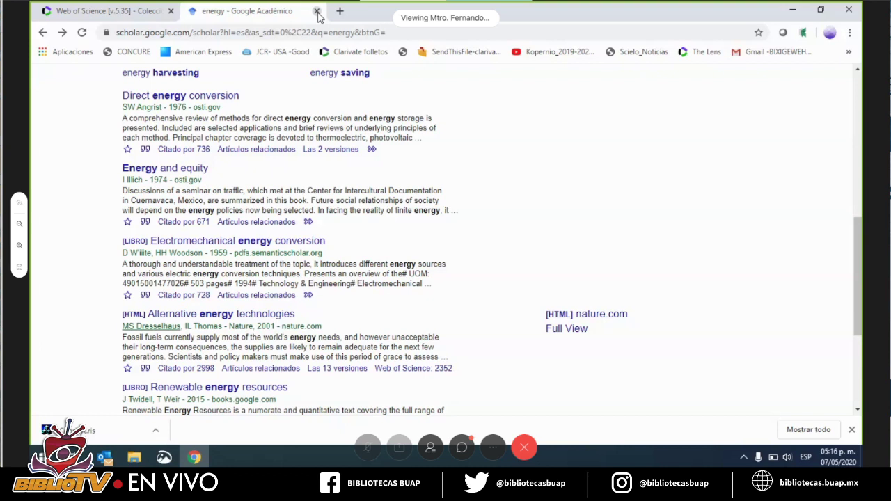
click(292, 36)
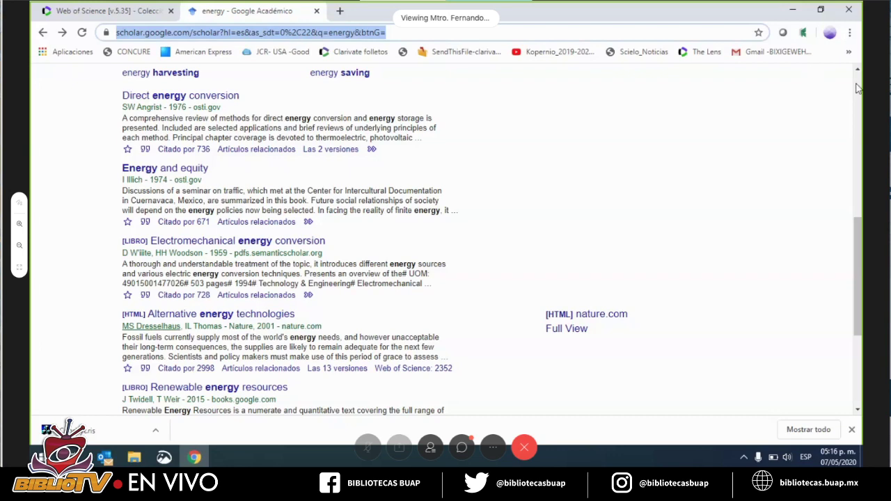
scroll(858, 87, up, 10)
click(391, 80)
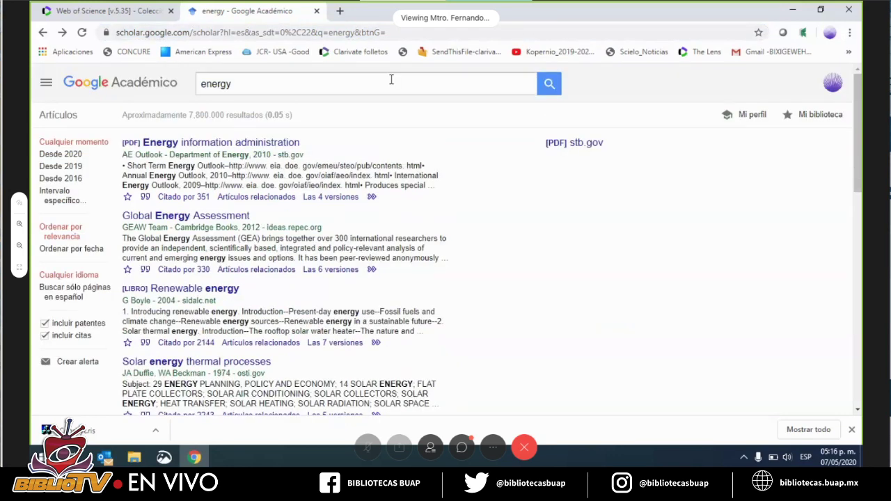
text(drug)
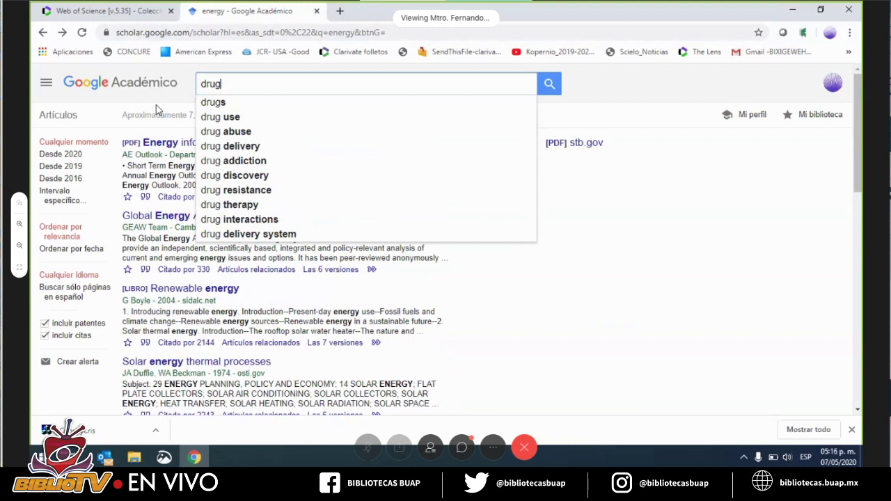
text( des)
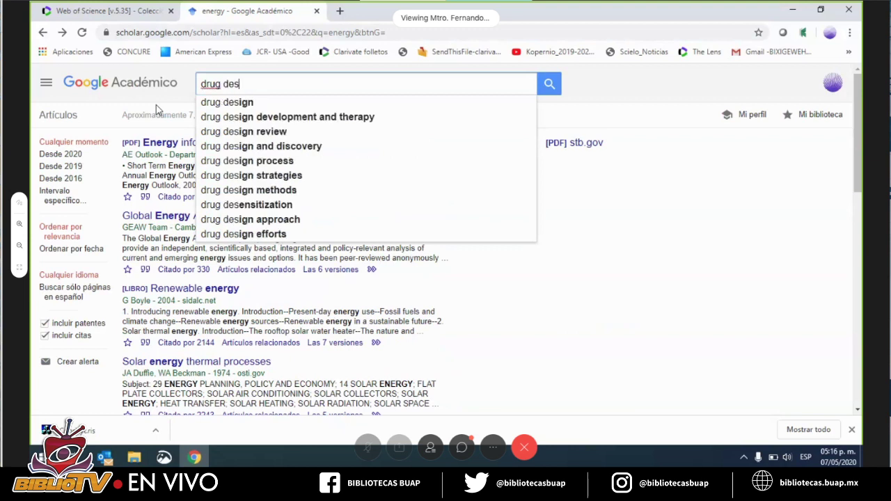
text(ign log)
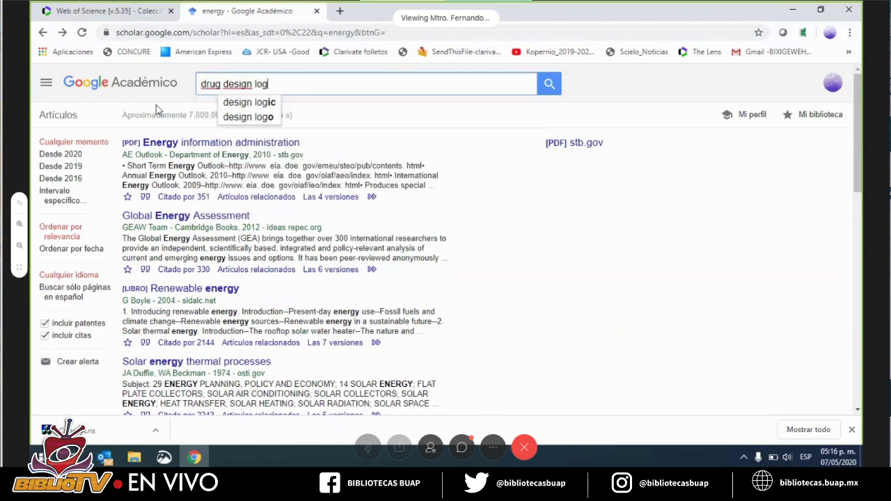
key(BackSpace)
text(ngdom)
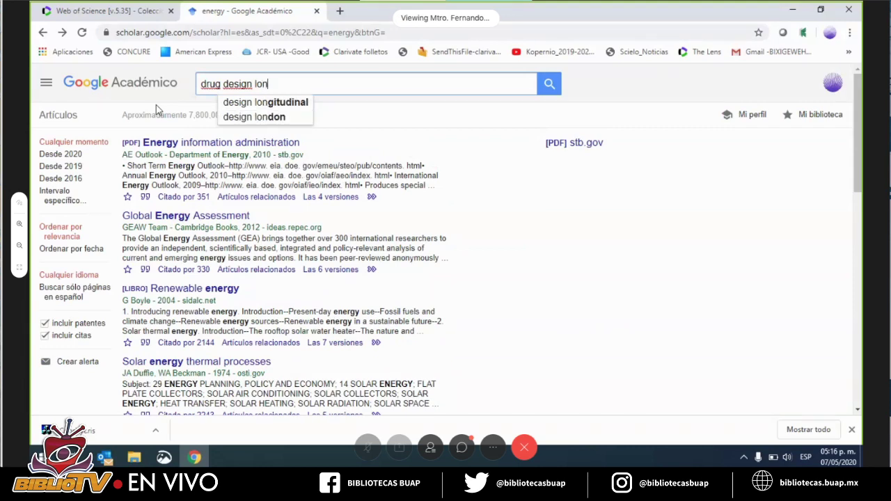
key(Return)
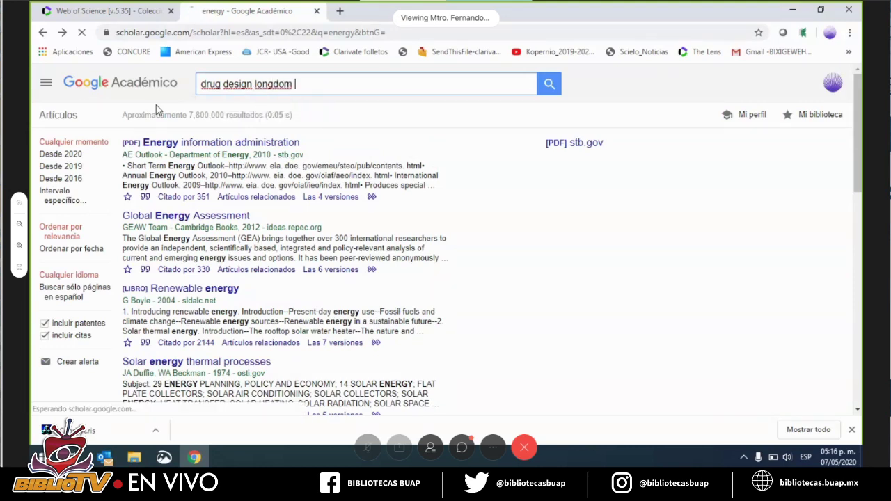
Search Google for drug designing logdom and review the home page of the Drug Designing Open Access journal on longdom.org, including its Submit Manuscript section
click(174, 33)
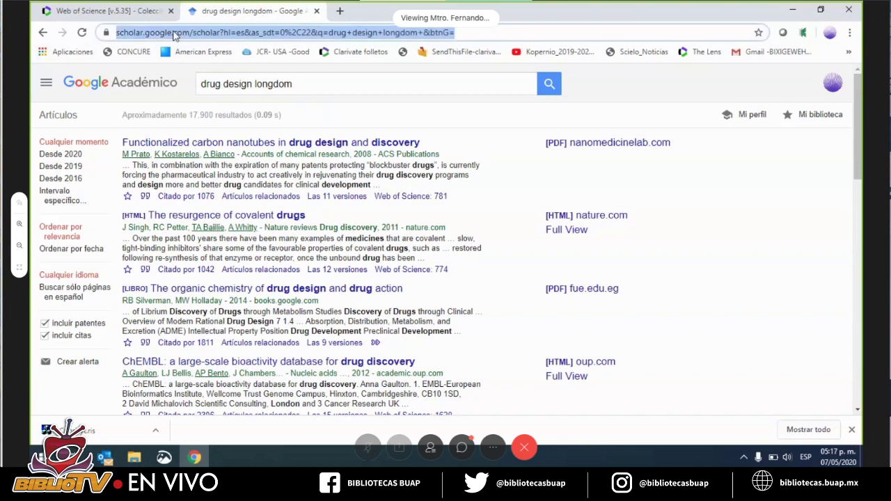
text(drug)
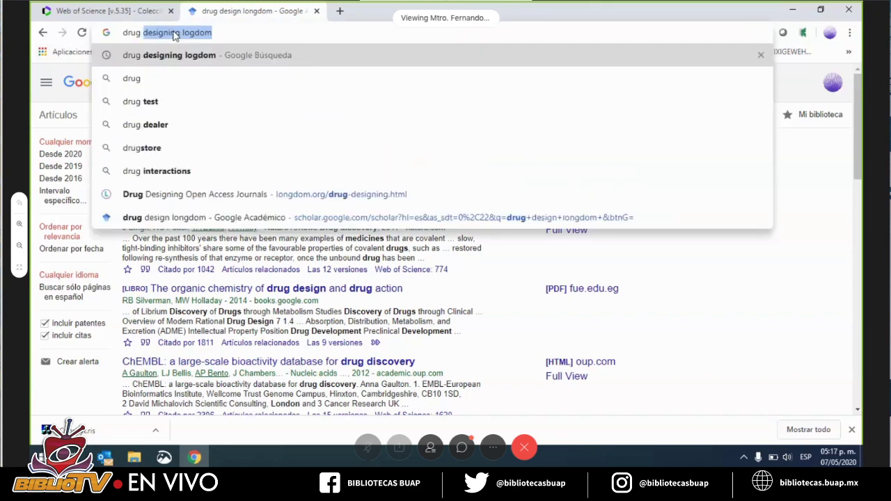
key(Return)
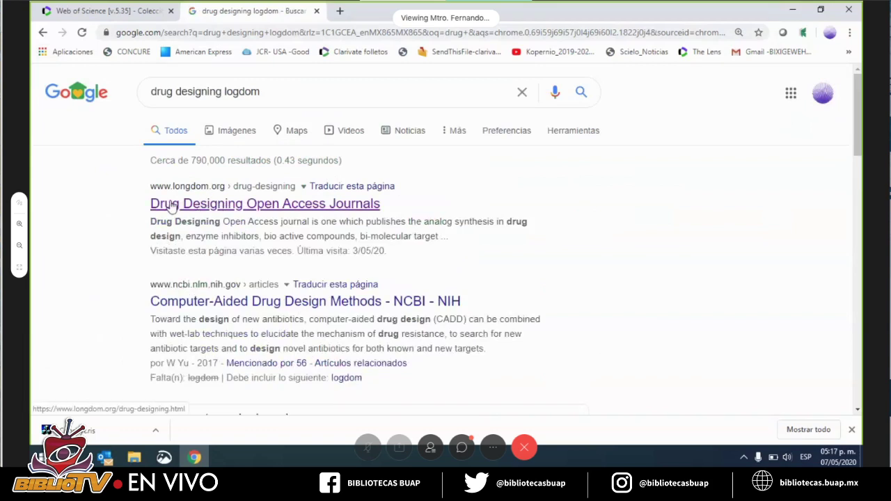
click(277, 203)
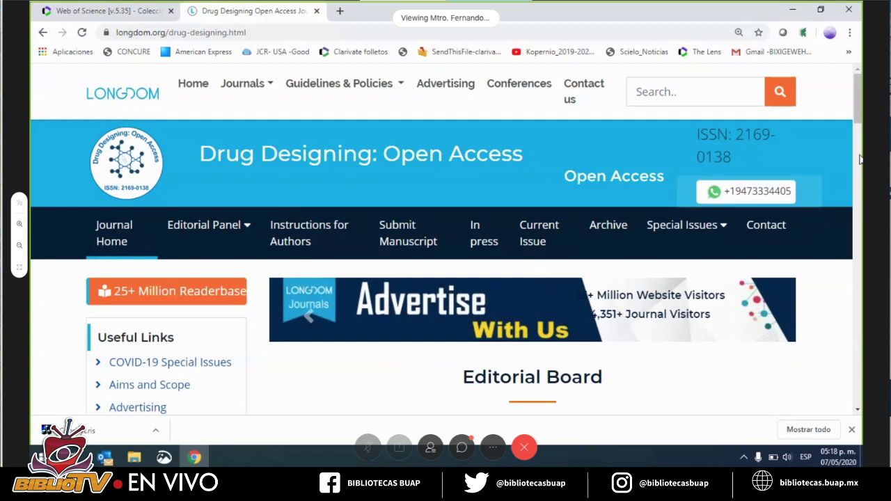
scroll(356, 187, down, 5)
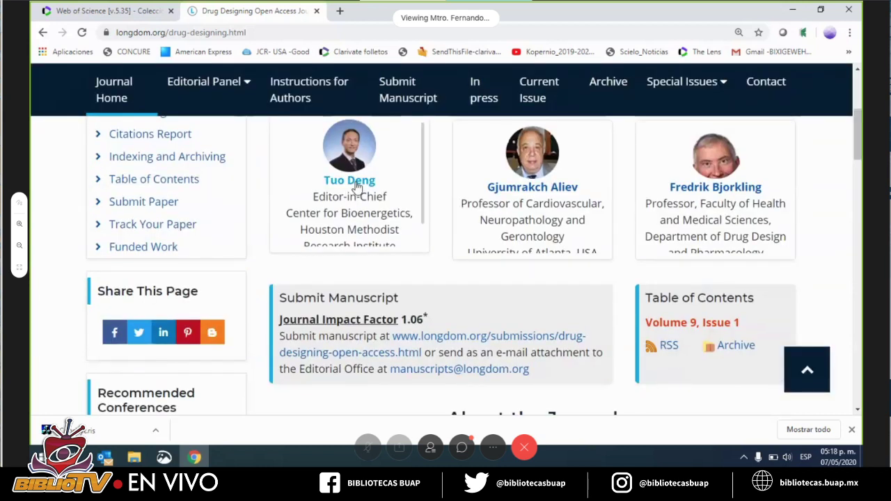
scroll(356, 187, up, 1)
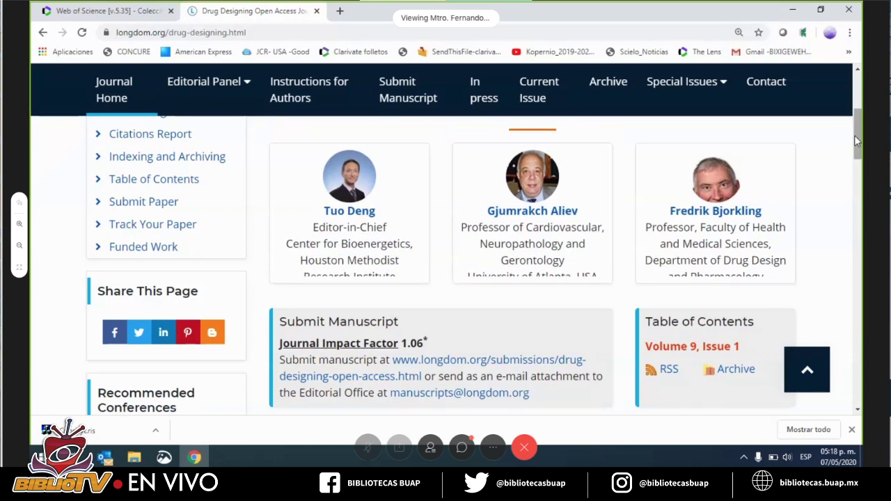
scroll(856, 140, up, 4)
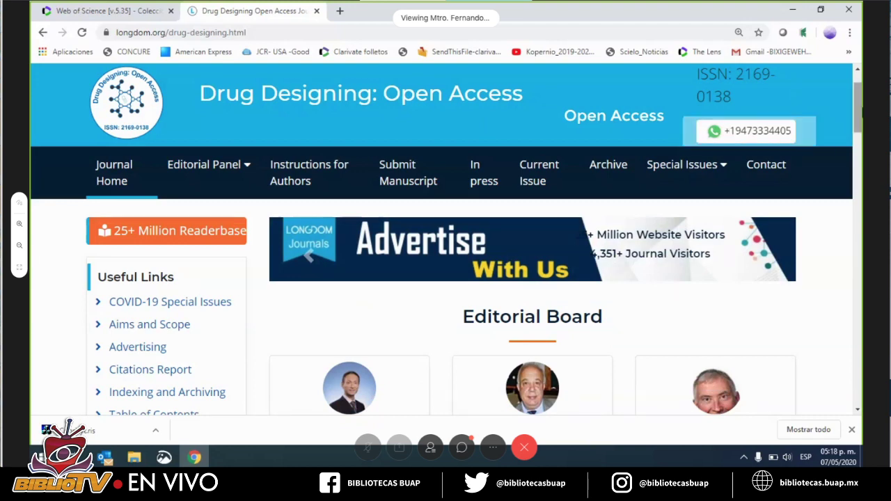
scroll(438, 247, down, 5)
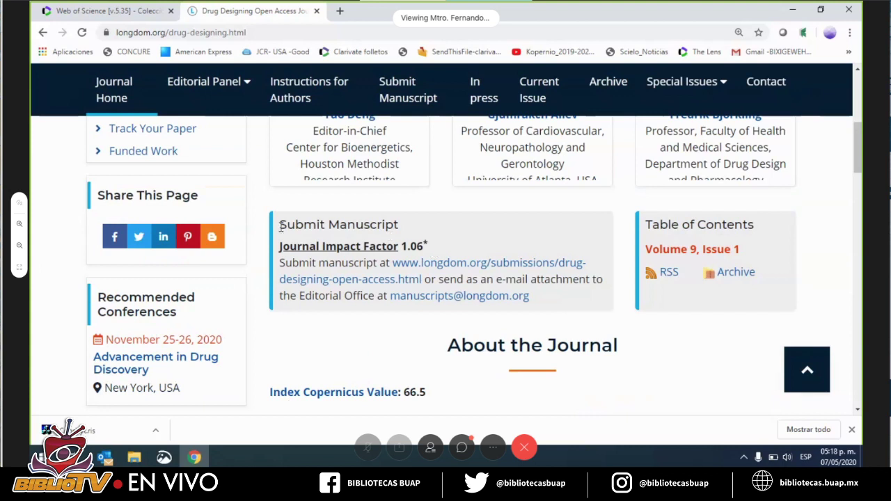
Highlight the Submit Manuscript heading and the Journal Impact Factor line on the journal's home page to examine the claimed impact factor
drag(282, 229, 413, 223)
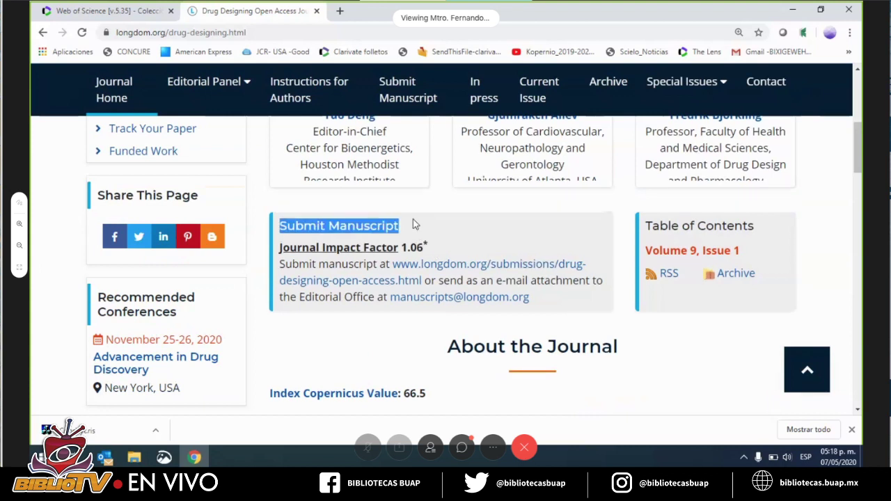
drag(281, 248, 437, 248)
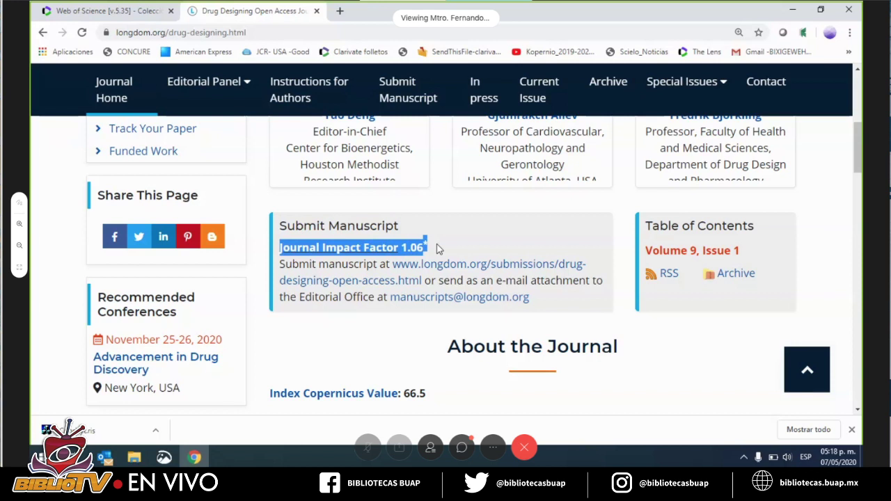
scroll(437, 248, down, 1)
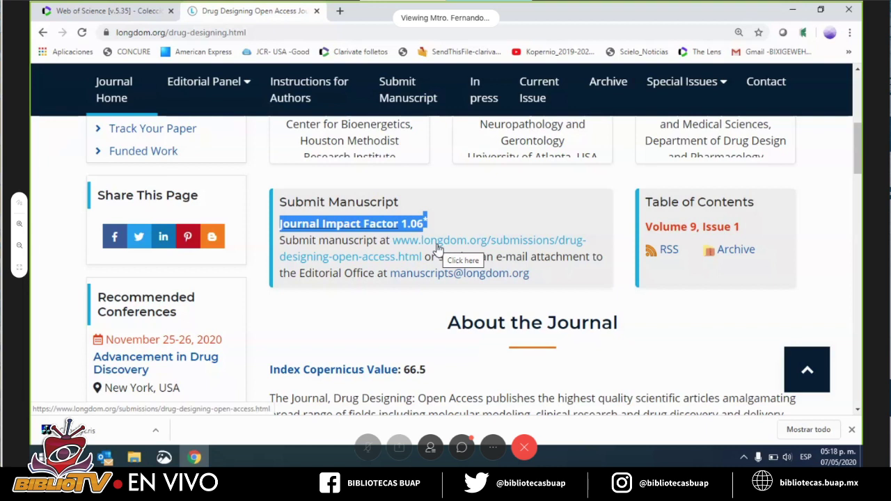
scroll(437, 248, up, 1)
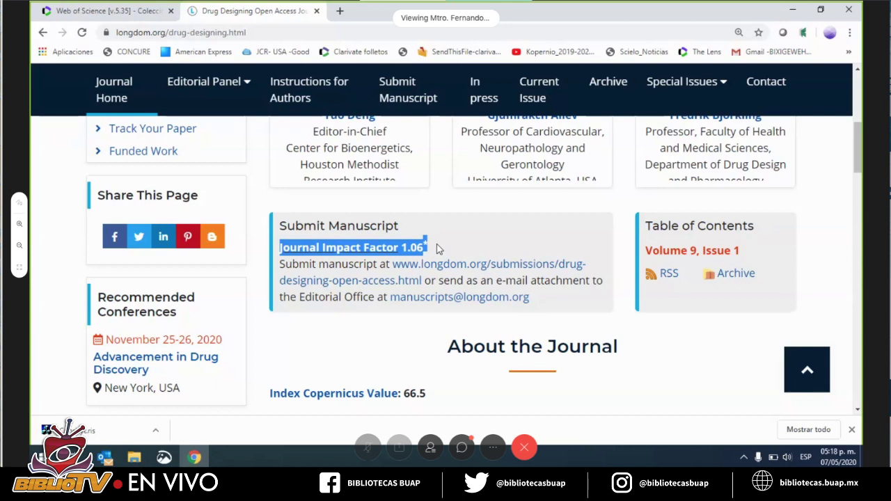
scroll(437, 249, down, 1)
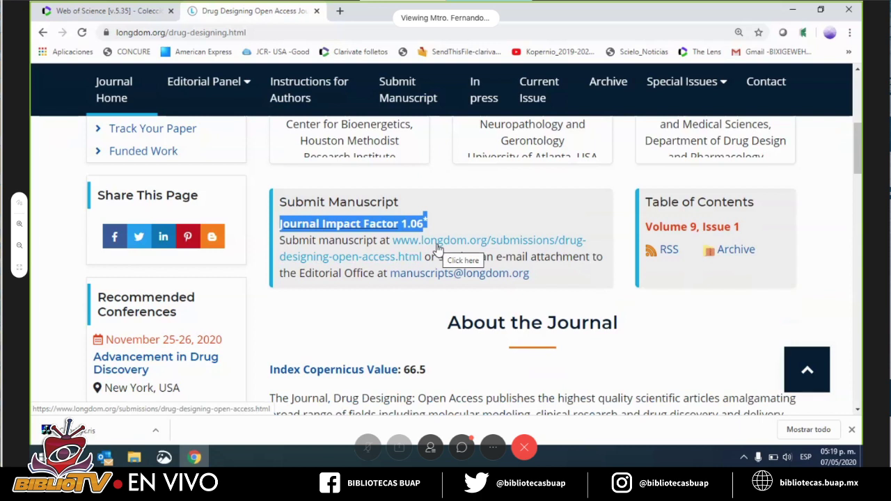
scroll(437, 247, up, 1)
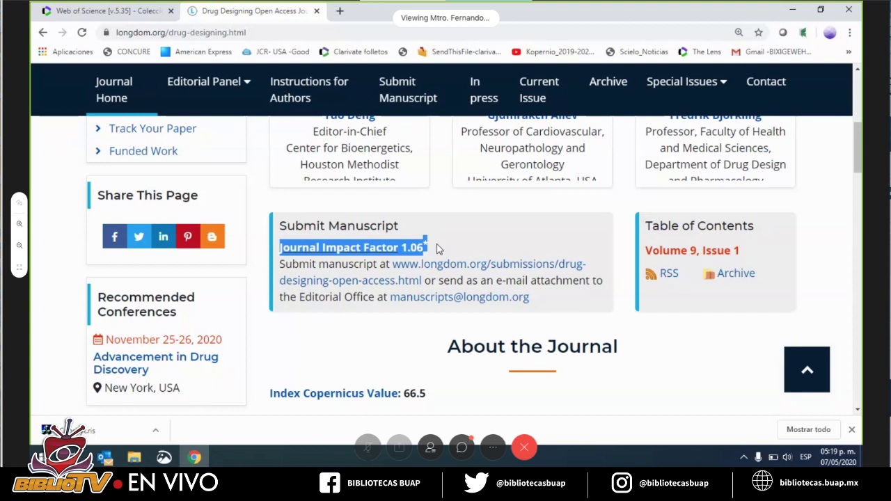
scroll(437, 247, down, 1)
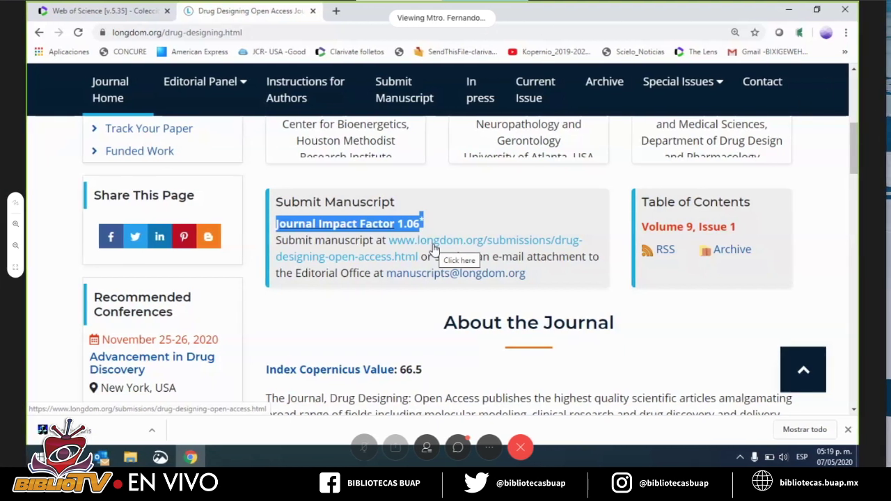
scroll(434, 248, up, 1)
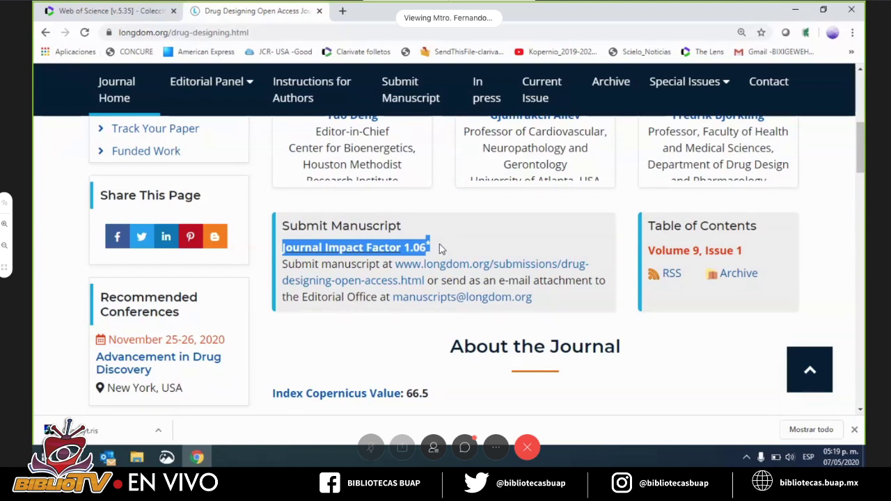
scroll(439, 248, down, 1)
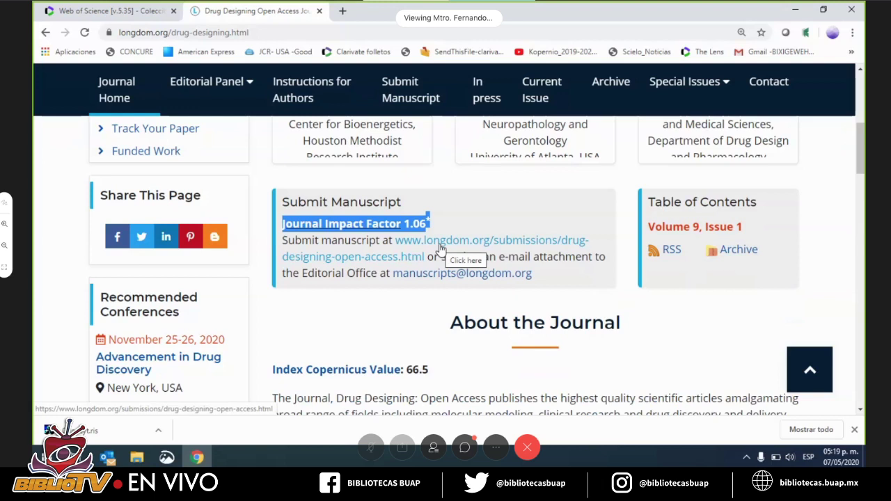
scroll(439, 249, up, 1)
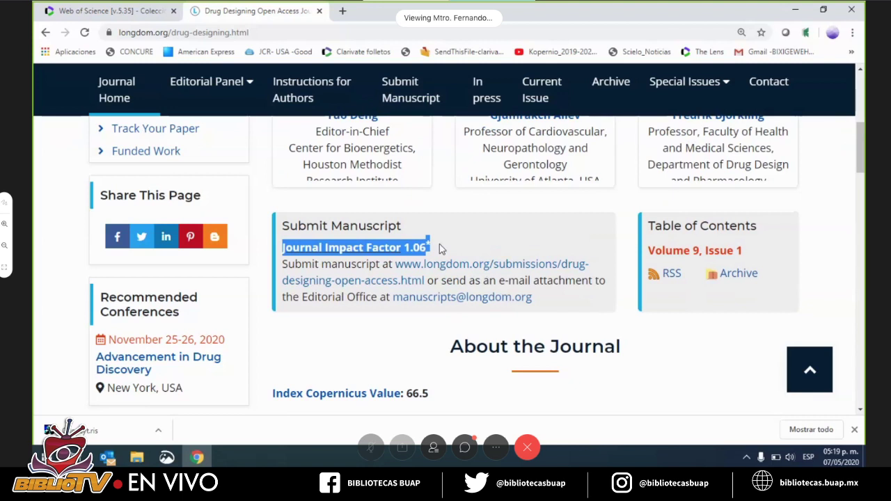
scroll(439, 247, down, 1)
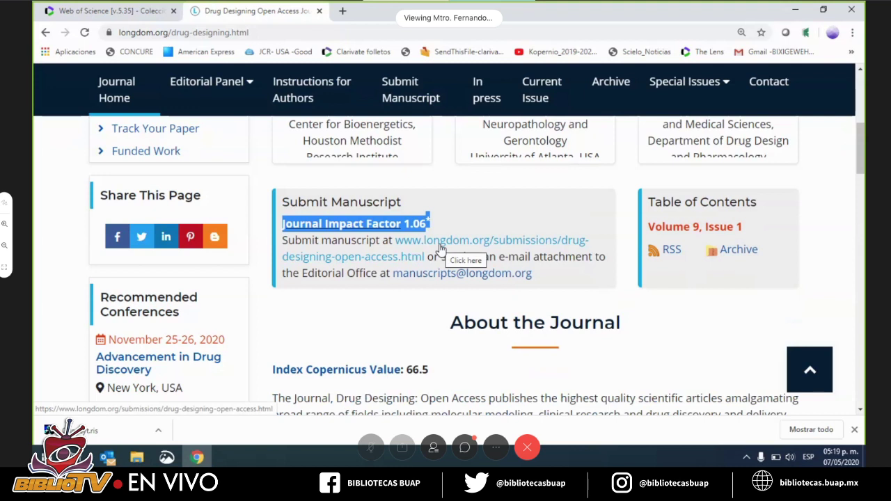
scroll(439, 247, up, 1)
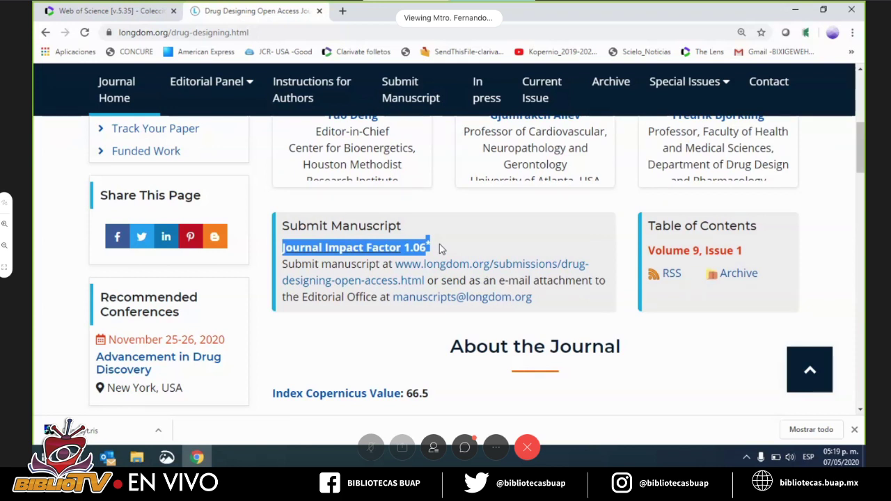
scroll(439, 249, down, 1)
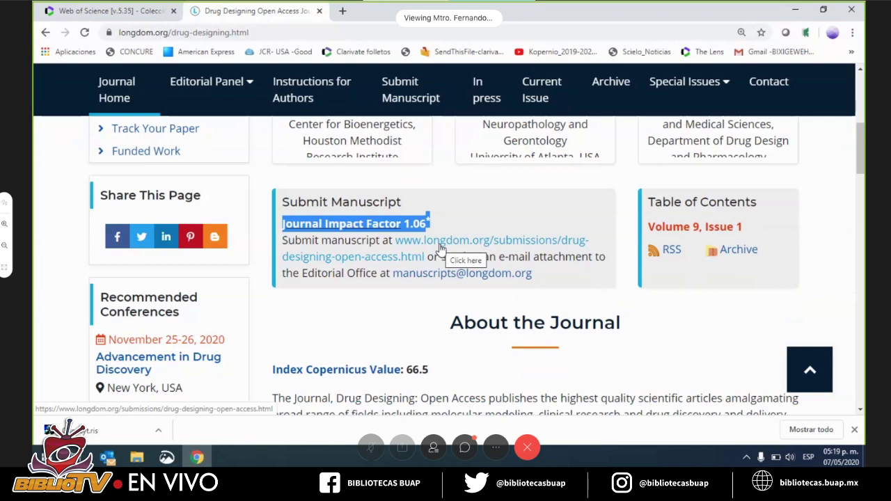
scroll(440, 248, up, 1)
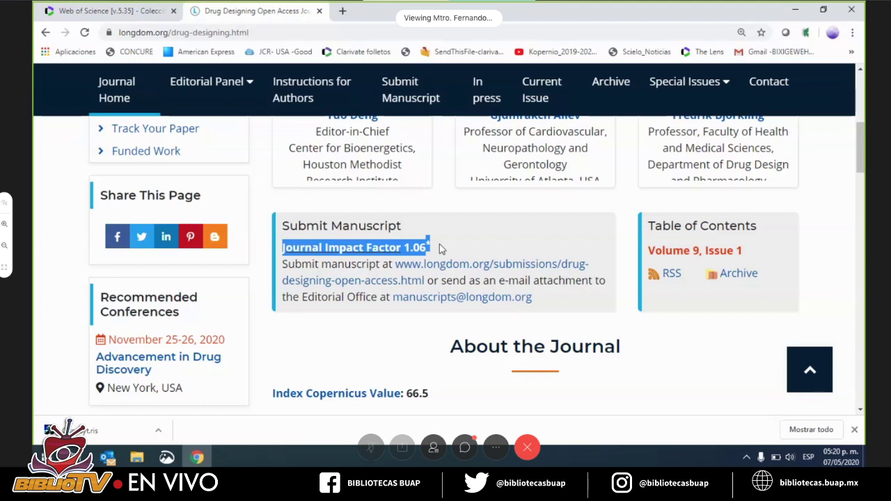
scroll(439, 243, down, 1)
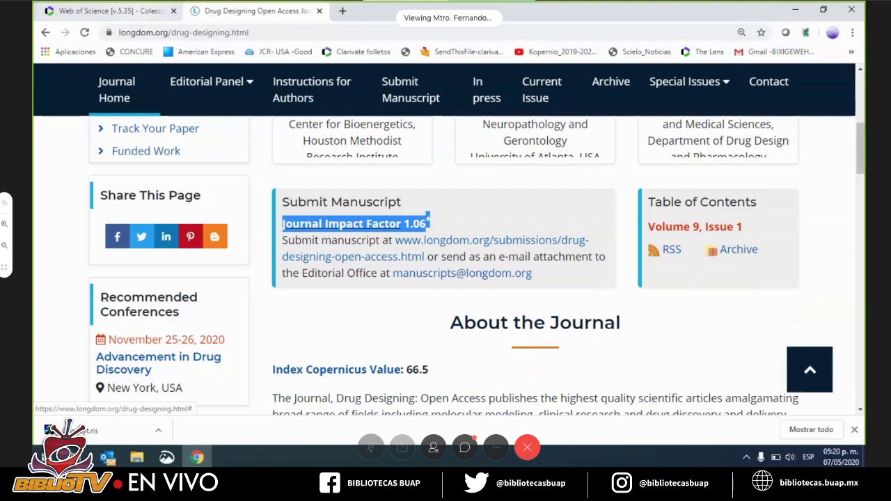
Return to the Web of Science results, open Journal Citation Reports and look up the journal name science
click(111, 10)
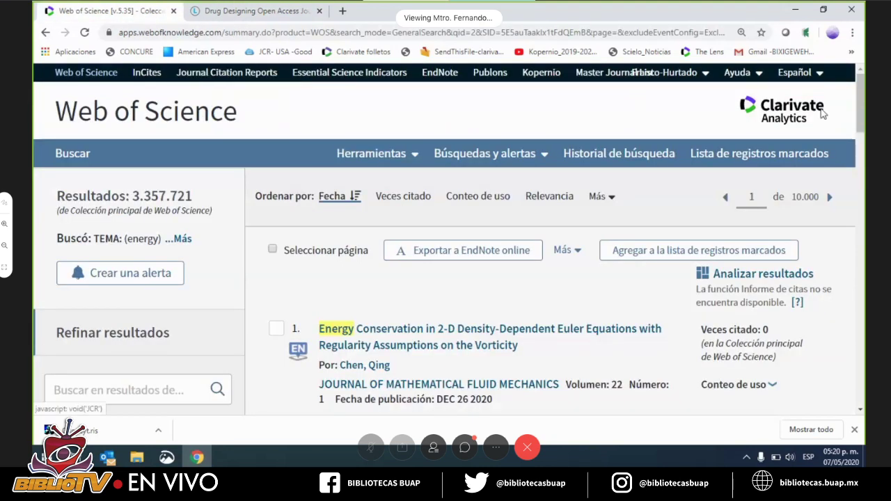
click(231, 73)
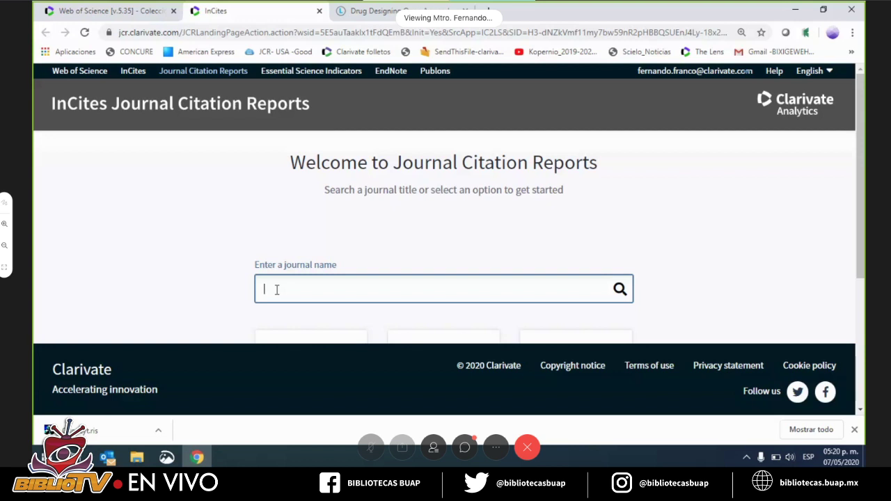
text(science)
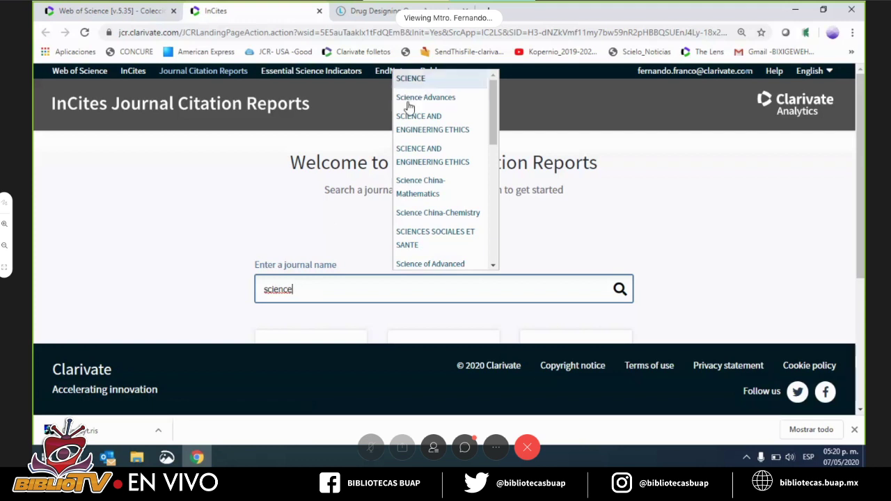
Look up the journal name nature in Journal Citation Reports instead and view the browsing options on its welcome page
drag(299, 289, 183, 285)
text(natu)
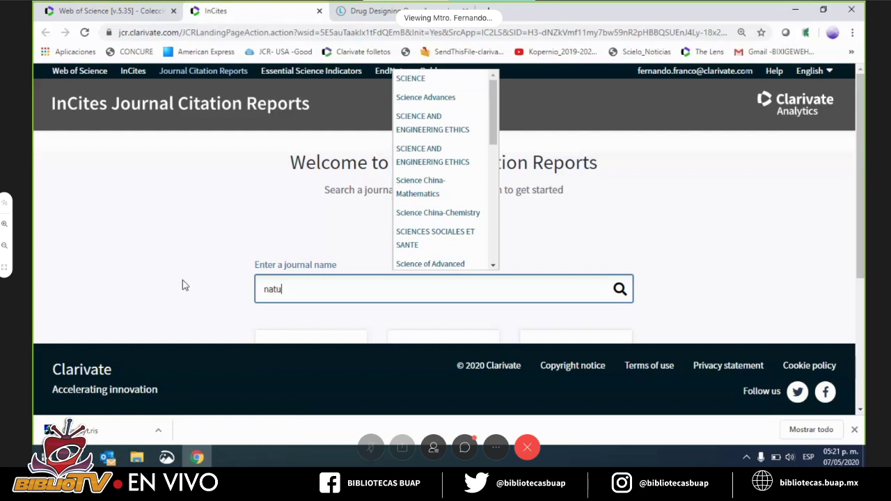
text(re)
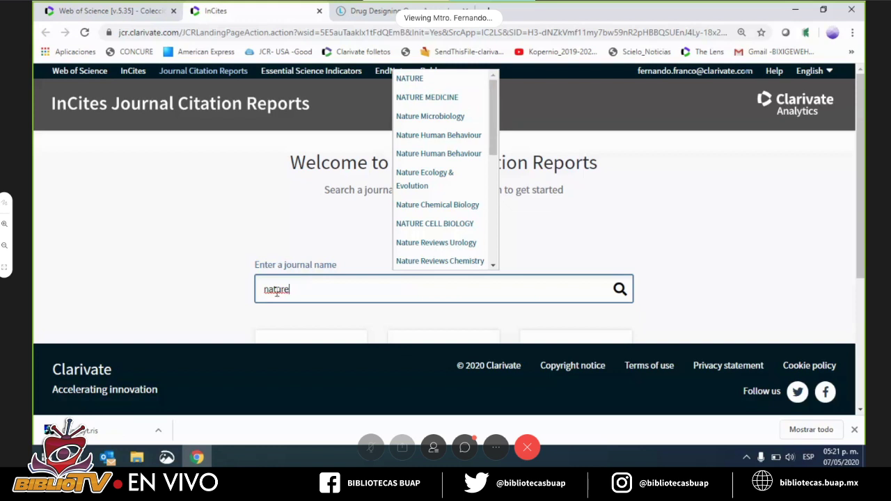
click(214, 291)
scroll(213, 292, down, 3)
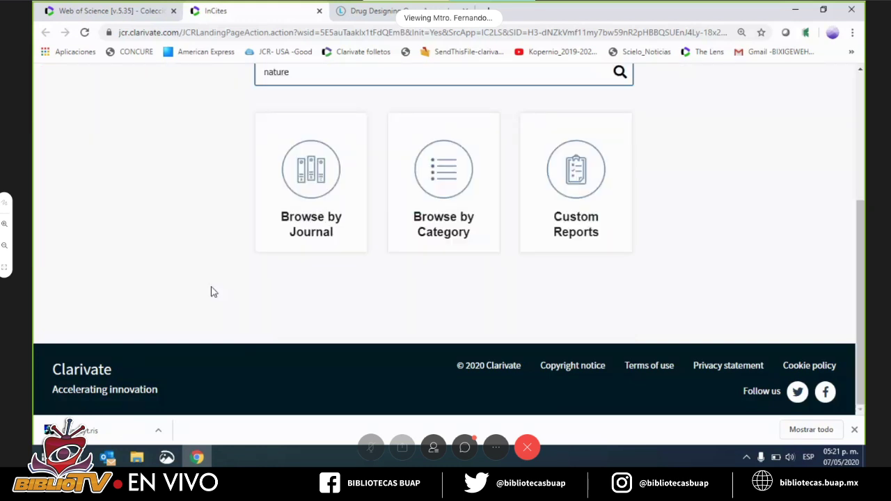
scroll(293, 143, up, 3)
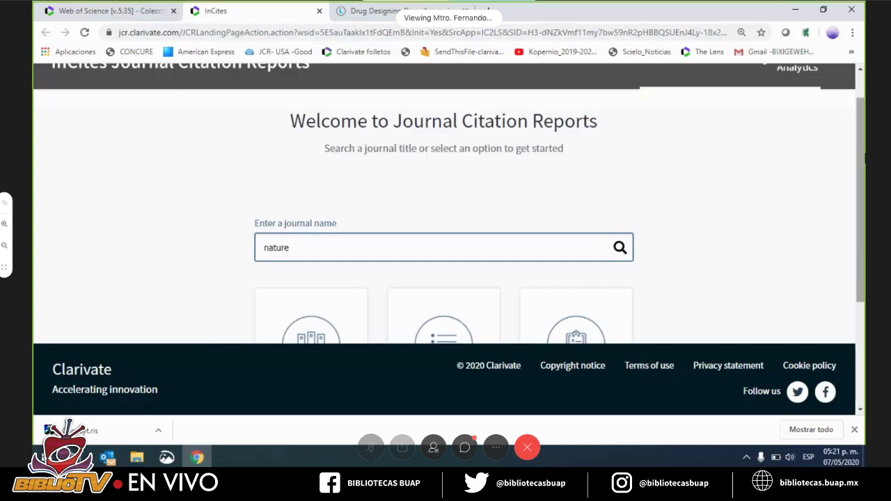
Copy the title words "Drug Designing" from the journal's page header and look them up as the journal name in Journal Citation Reports
click(344, 14)
scroll(324, 86, up, 10)
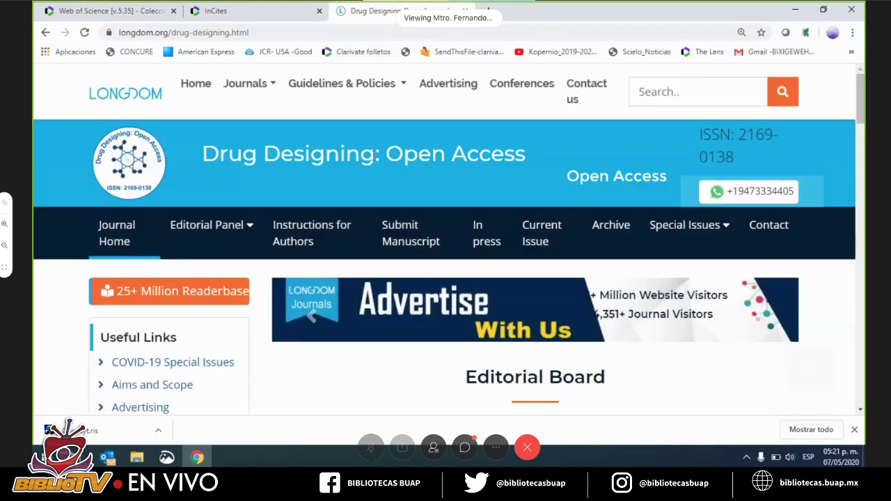
drag(377, 156, 204, 152)
key(ctrl+c)
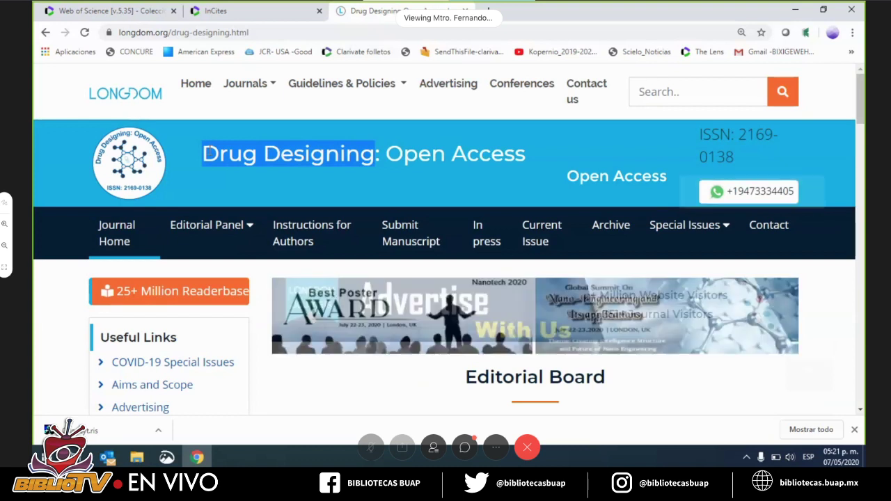
click(213, 15)
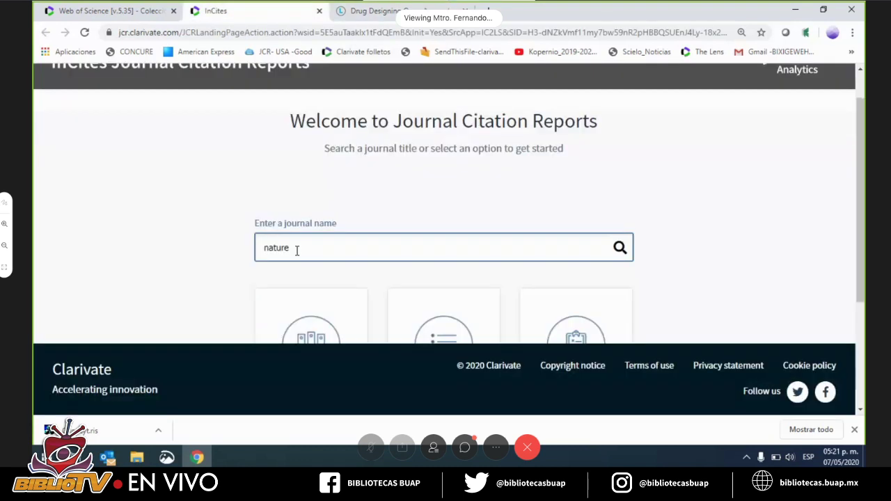
key(ctrl+a)
key(ctrl+v)
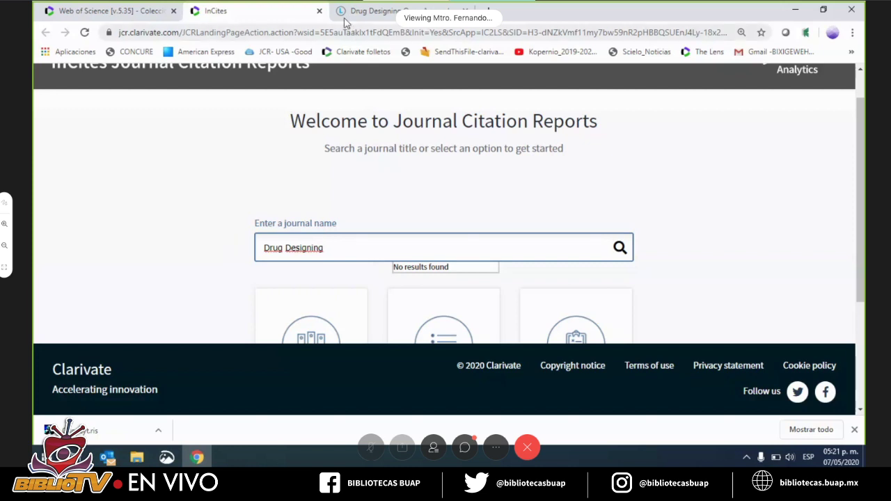
Return to the Drug Designing journal's home page and highlight the asterisk beside its Journal Impact Factor value
drag(342, 13, 318, 14)
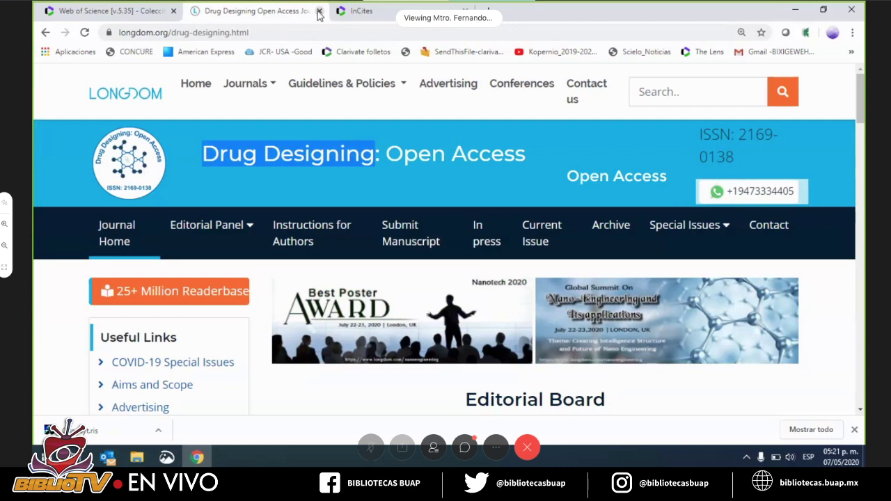
scroll(861, 123, down, 1)
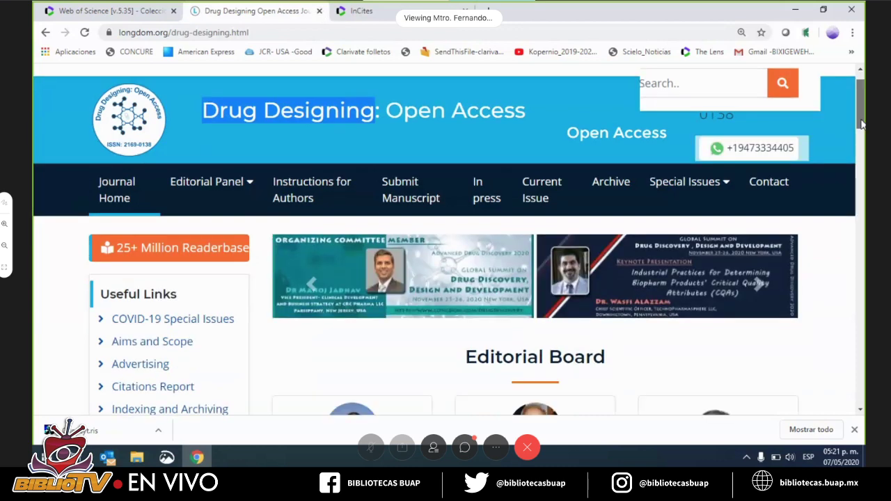
scroll(861, 123, down, 6)
scroll(413, 252, up, 3)
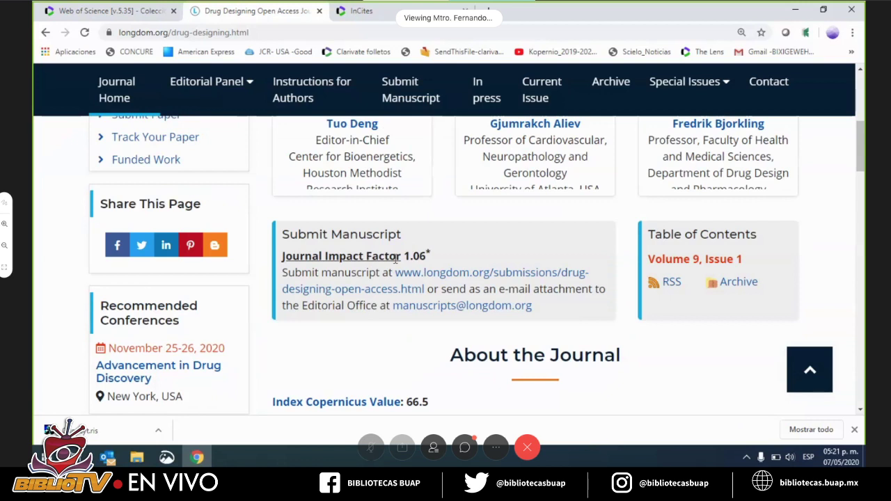
scroll(397, 258, down, 1)
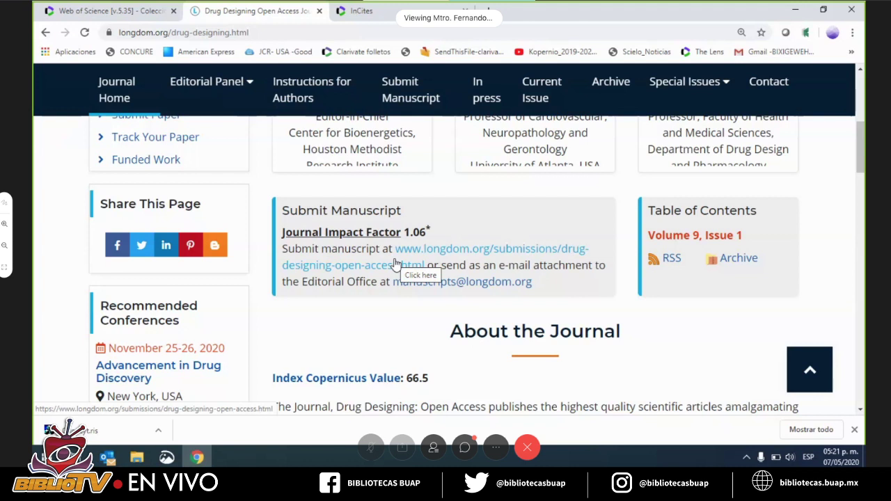
scroll(431, 233, up, 1)
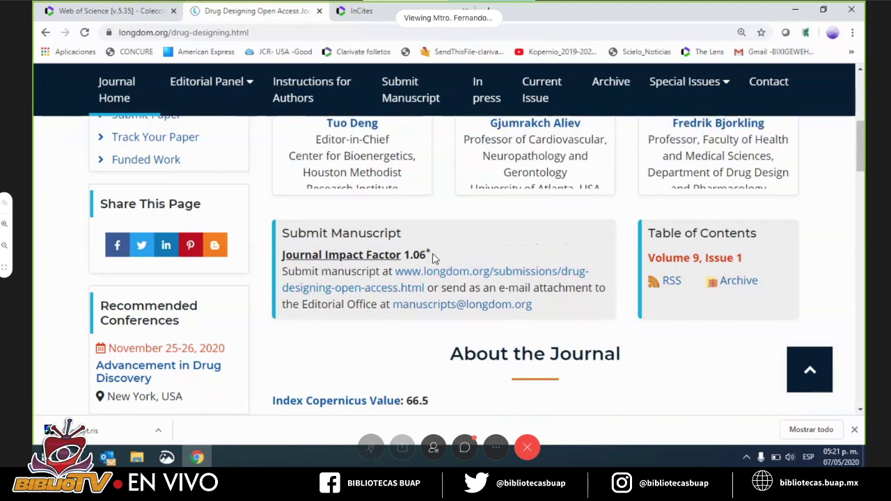
drag(432, 254, 427, 255)
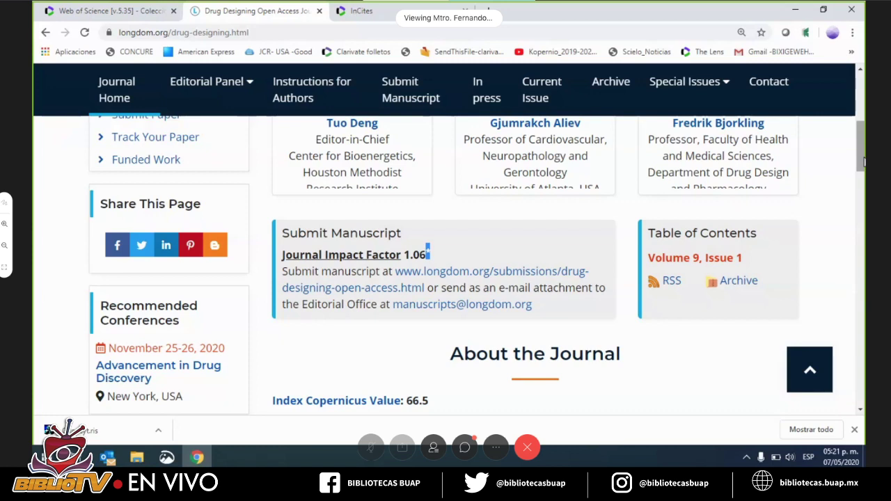
Look through the rest of the journal's home page for a note explaining the impact factor asterisk, then return to the page header
drag(862, 162, 863, 161)
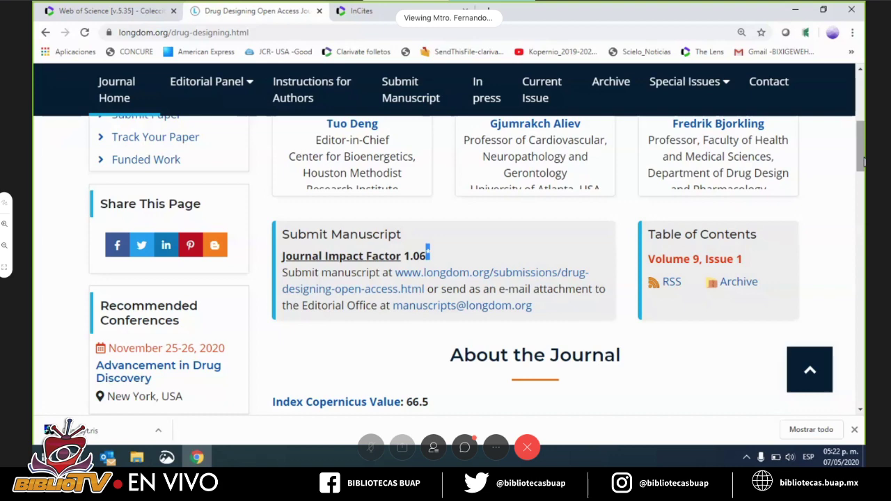
scroll(863, 161, down, 1)
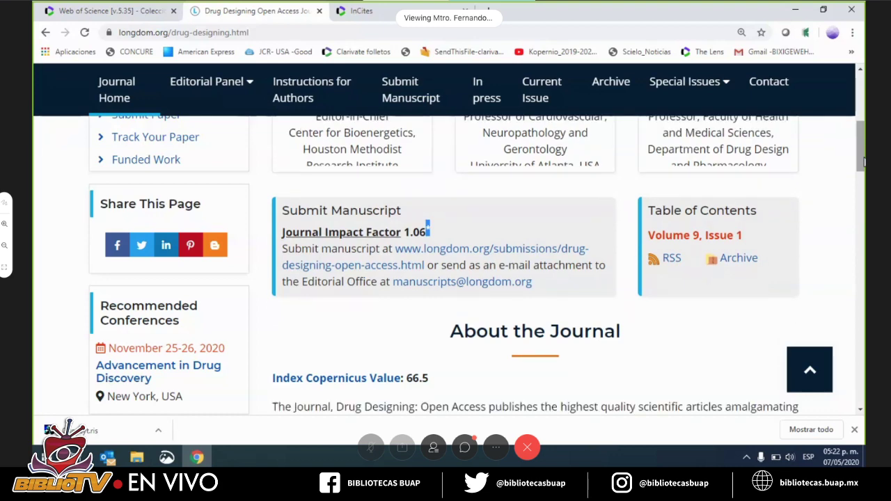
scroll(863, 162, down, 4)
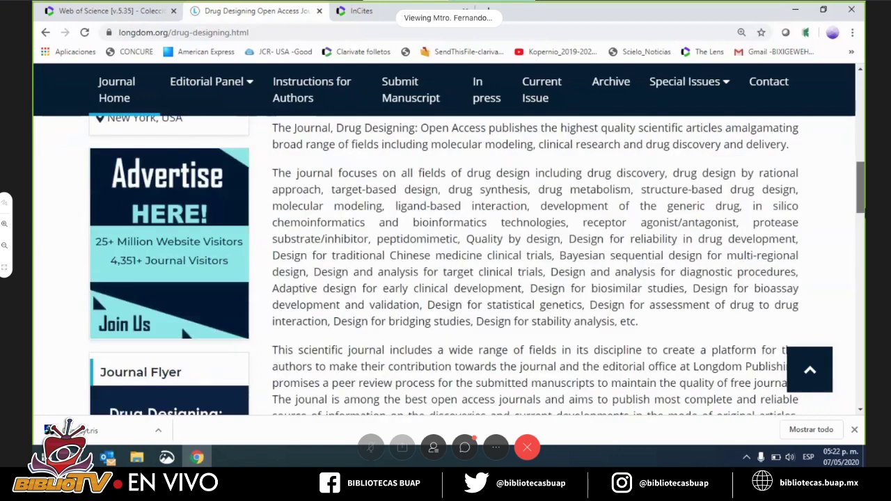
scroll(445, 264, down, 10)
scroll(445, 265, up, 5)
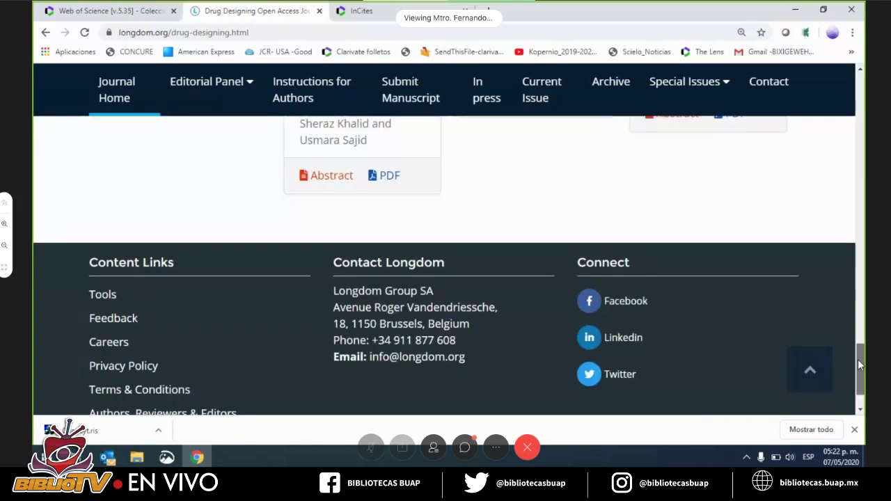
scroll(428, 181, up, 8)
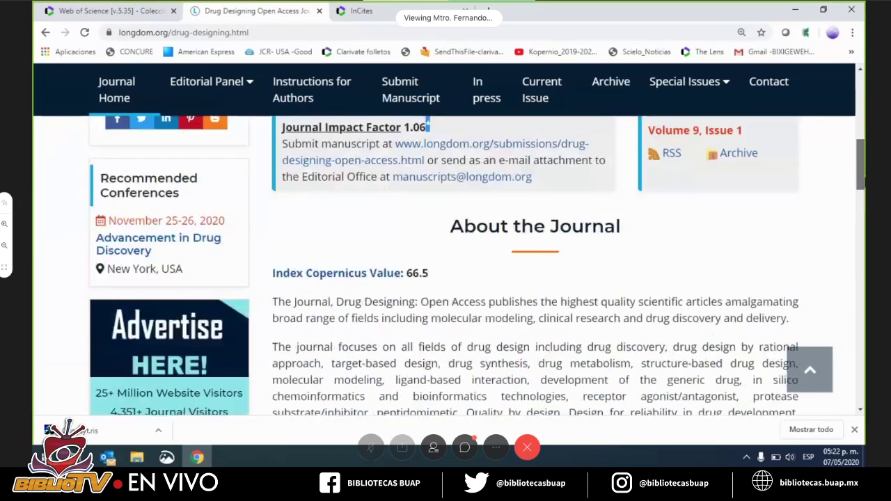
scroll(427, 181, up, 1)
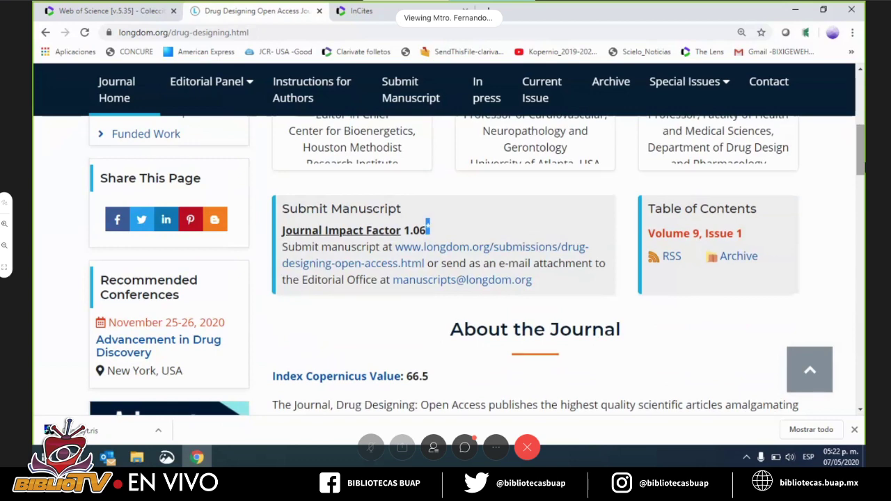
scroll(427, 225, up, 5)
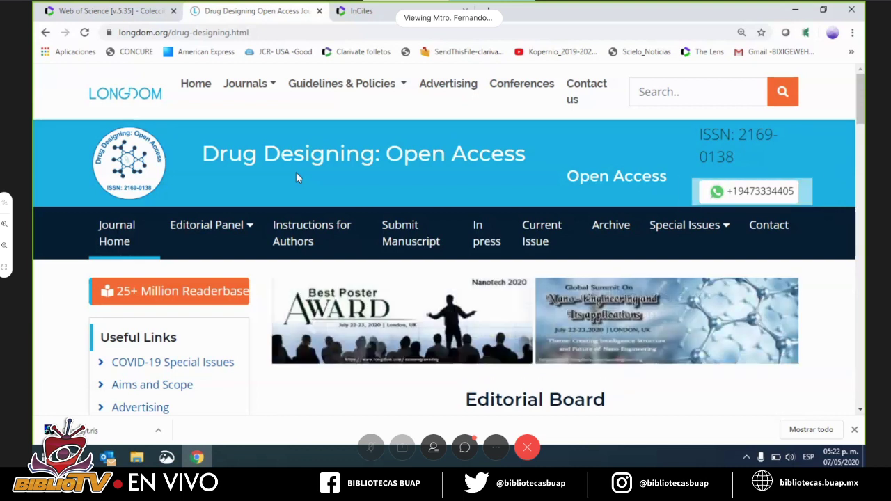
Search Google for "kim kardashian drug design", look at the Cosmos article result and close the search page
click(245, 32)
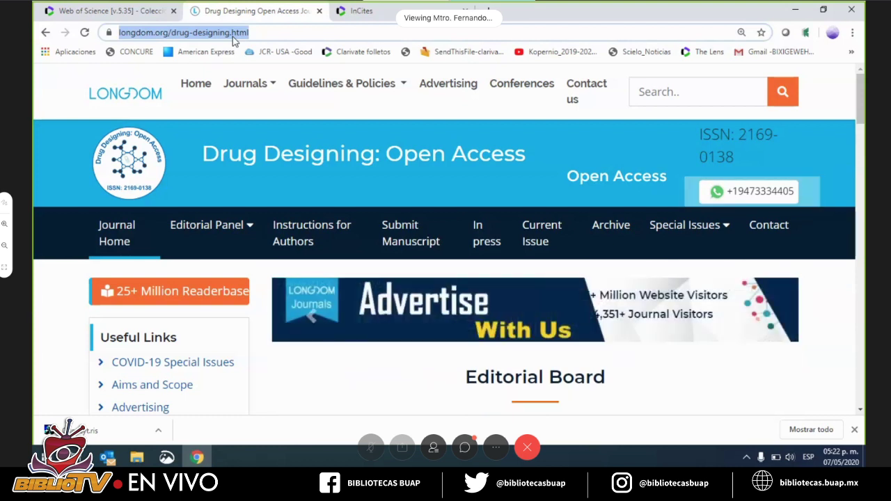
text(kim)
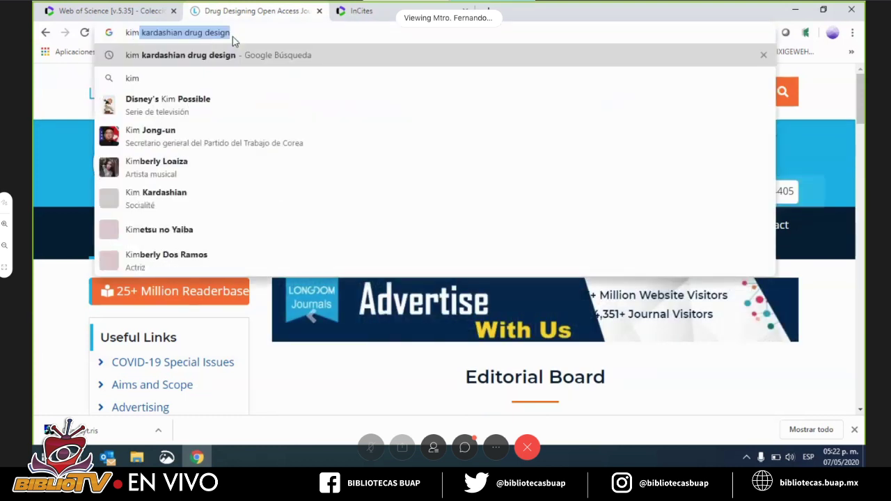
key(Return)
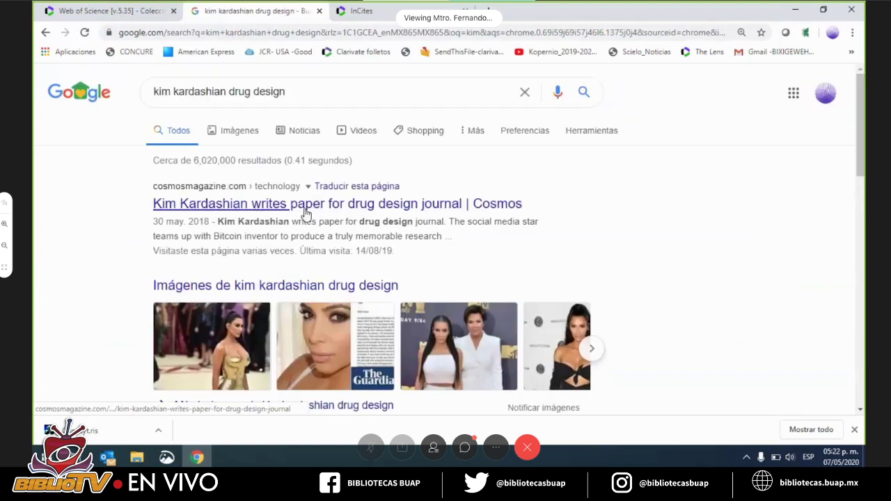
click(341, 213)
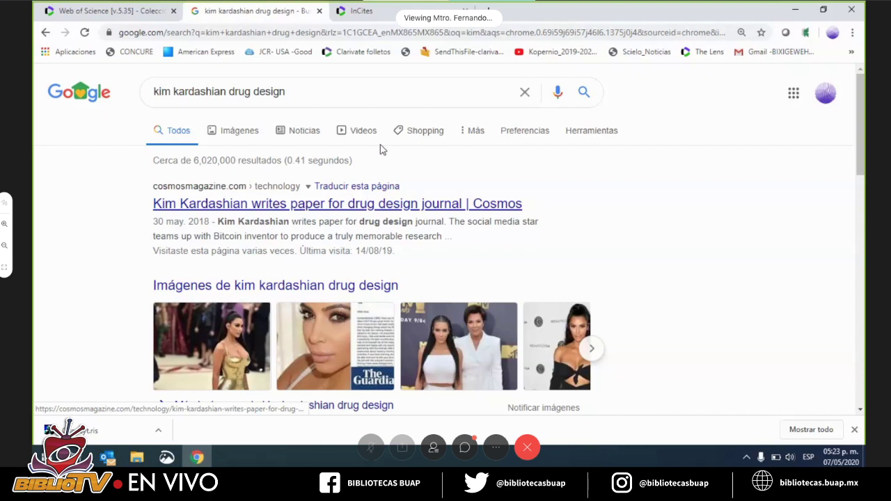
click(319, 11)
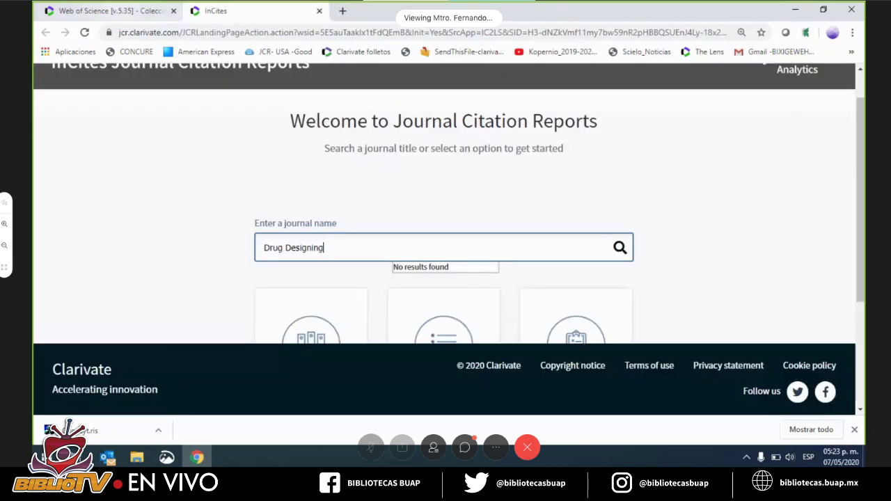
Revisit the Web of Science results, return to Journal Citation Reports and open its category browsing view
click(108, 10)
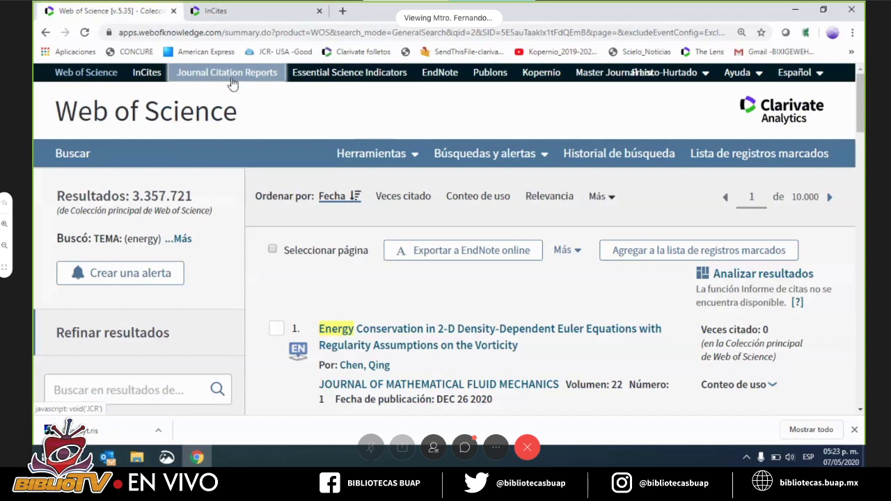
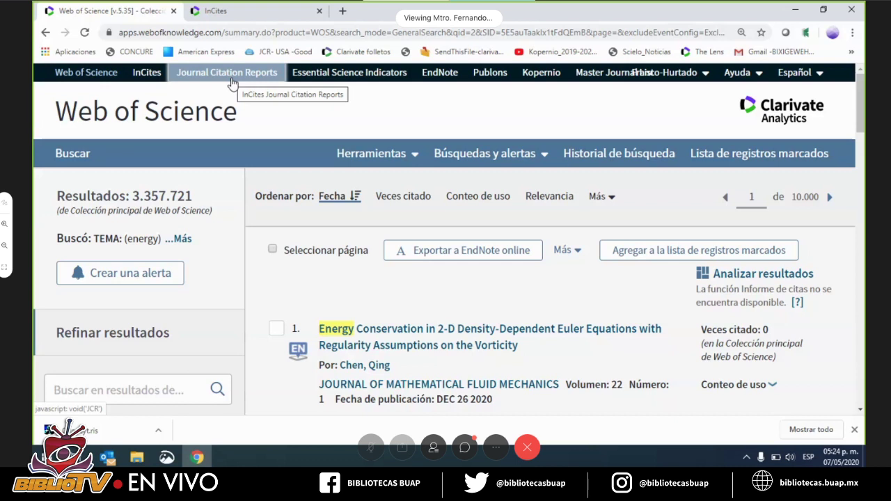
click(217, 11)
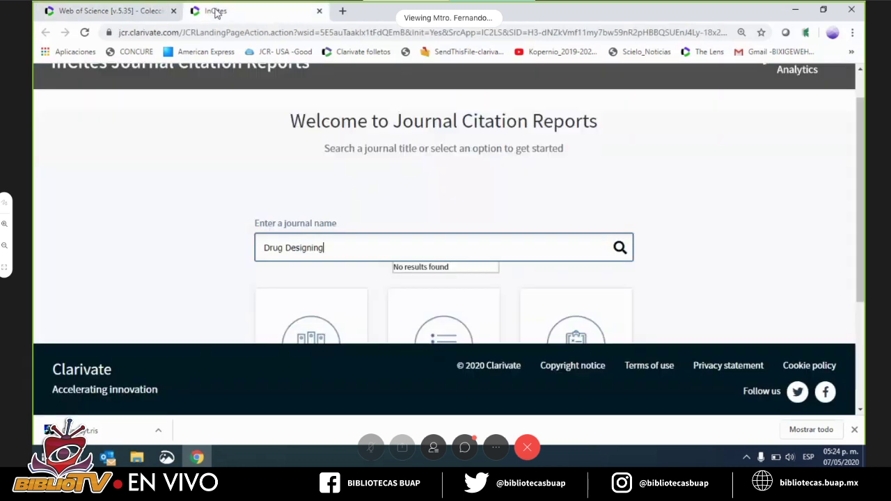
scroll(818, 264, down, 3)
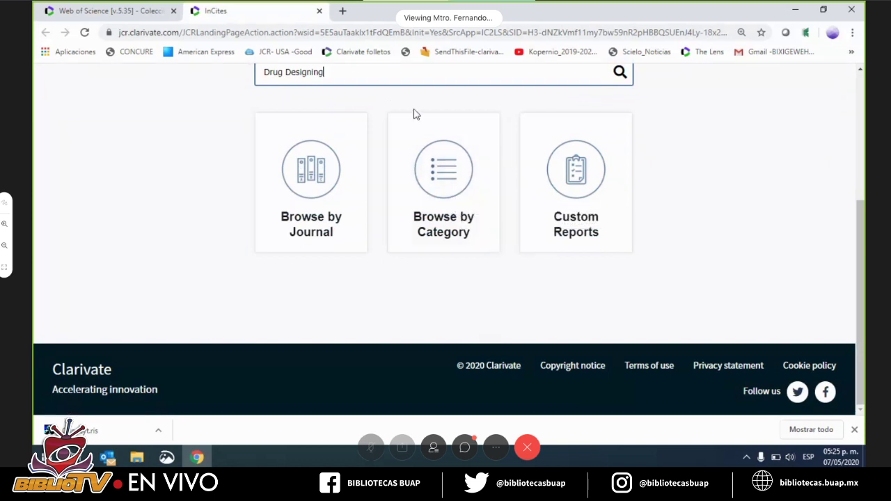
click(434, 178)
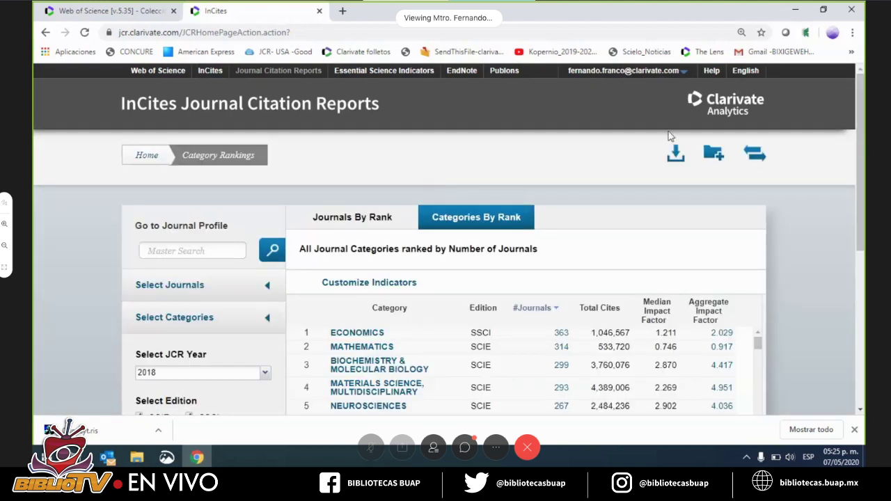
Deselect the SCIE and SSCI editions for the category rankings and select both again
drag(861, 167, 864, 266)
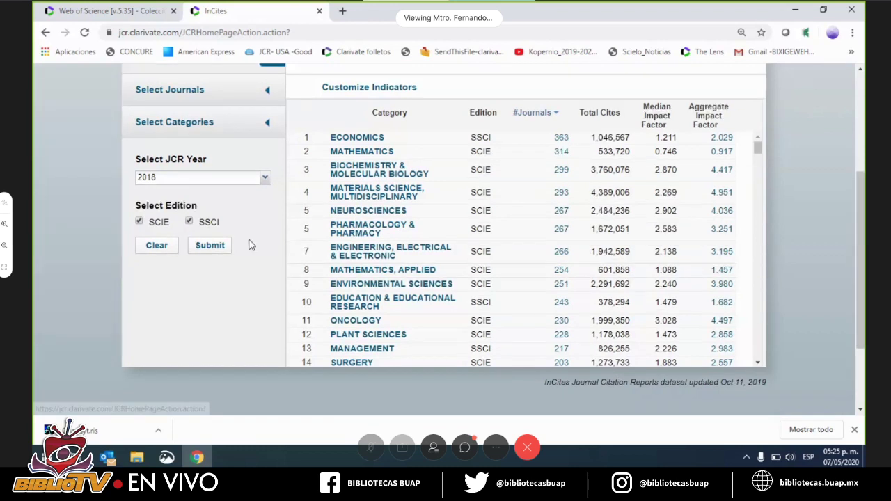
click(139, 221)
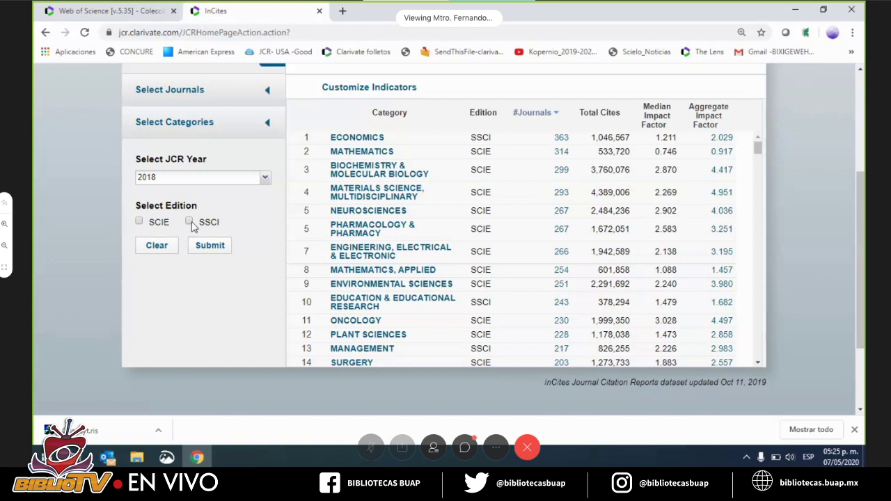
click(139, 221)
click(189, 222)
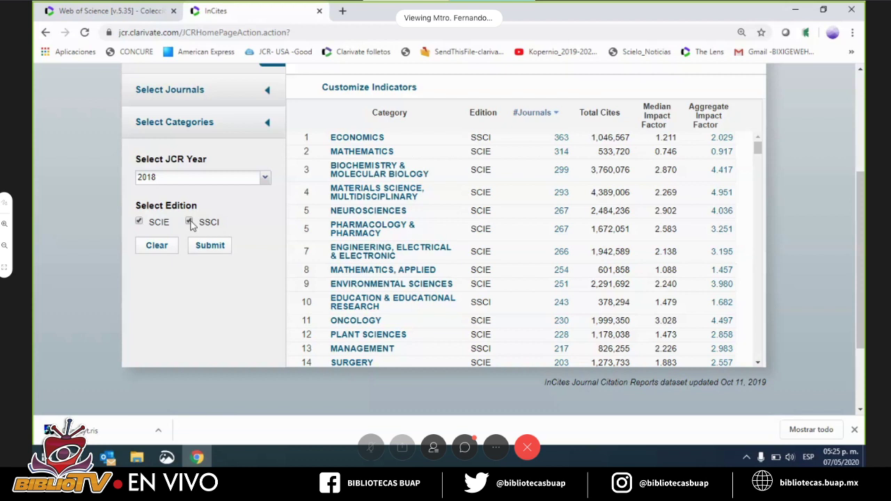
Hide the browser's downloads bar and open the list of journals in the Ergonomics category to view their impact factors
click(854, 430)
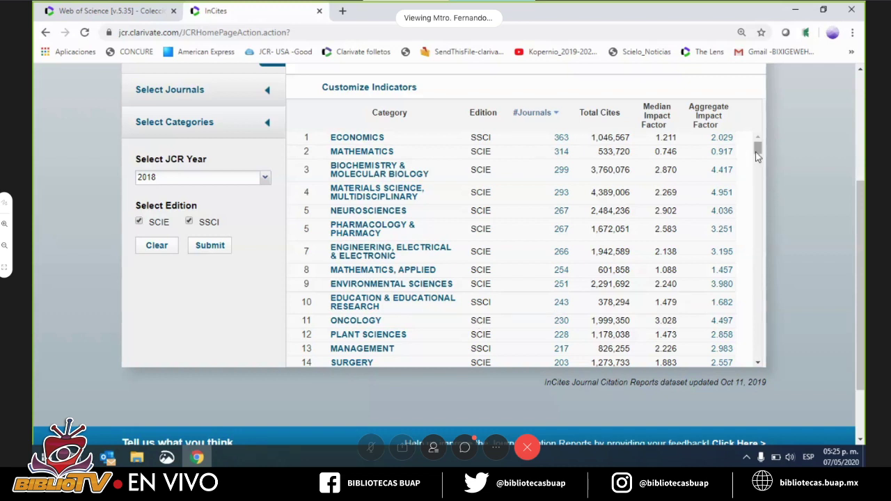
drag(757, 147, 762, 407)
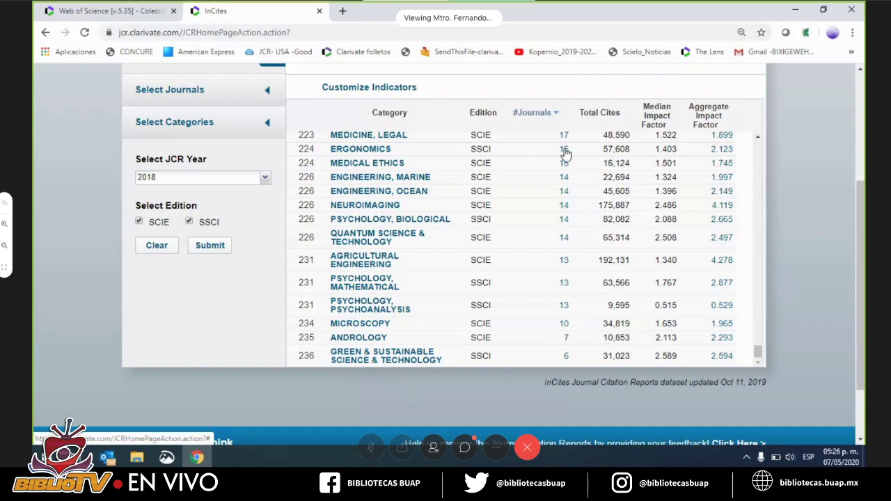
click(564, 150)
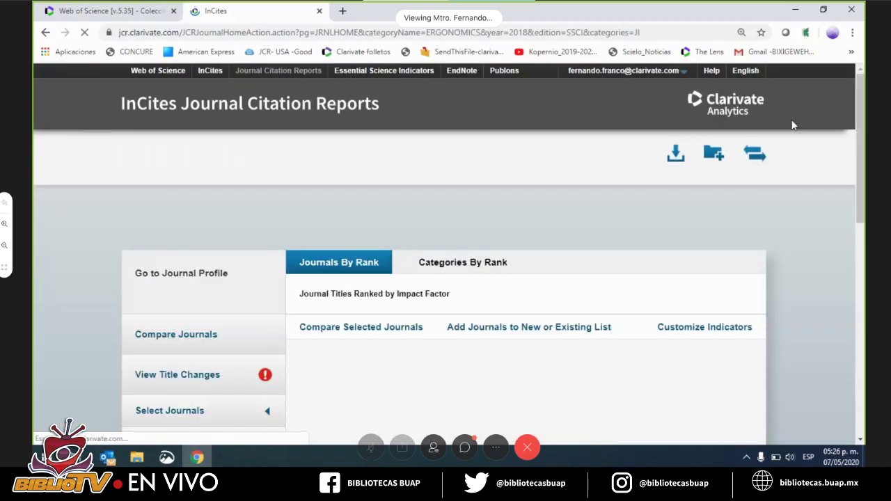
scroll(861, 171, down, 2)
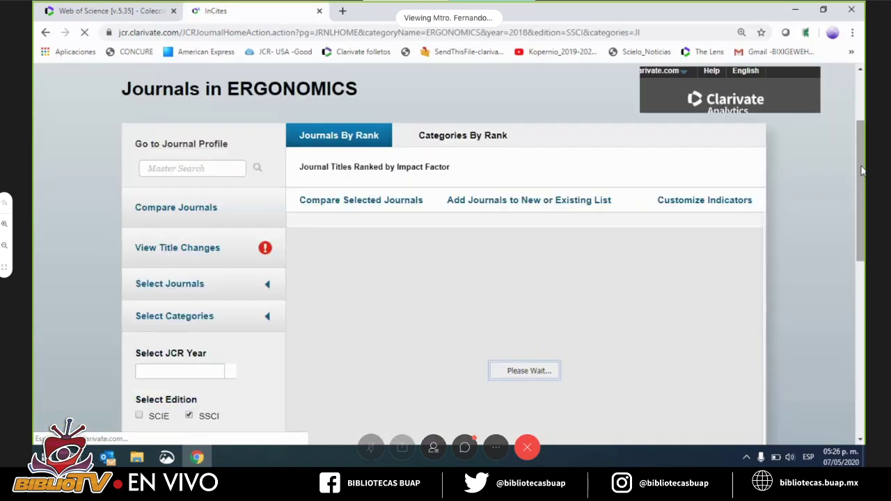
scroll(861, 171, down, 2)
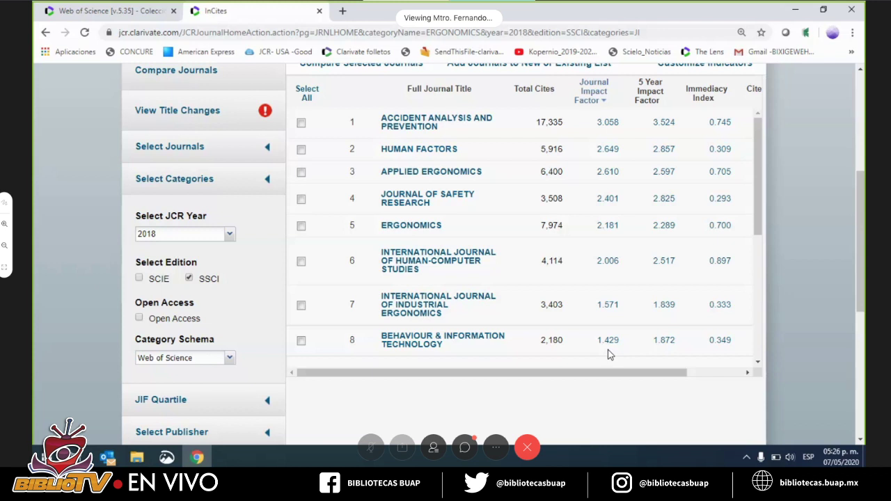
scroll(405, 262, down, 3)
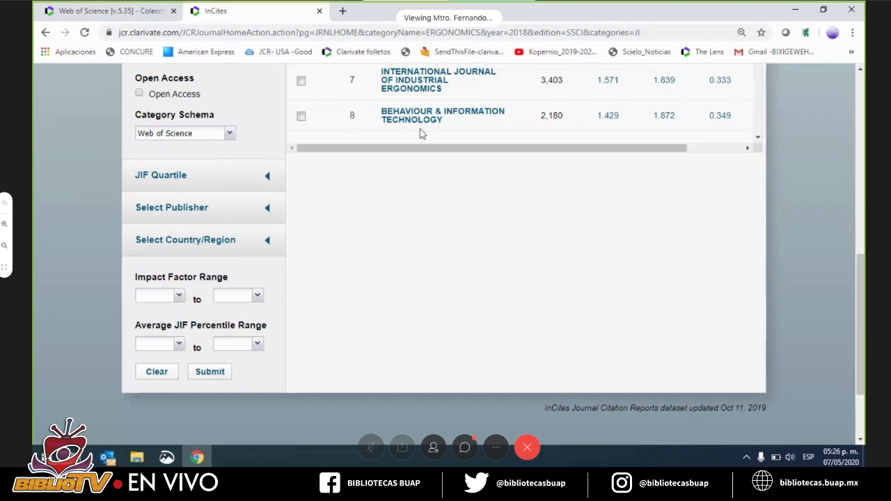
Filter the Ergonomics journals by JIF quartile Q3 and view the filtered list
click(199, 176)
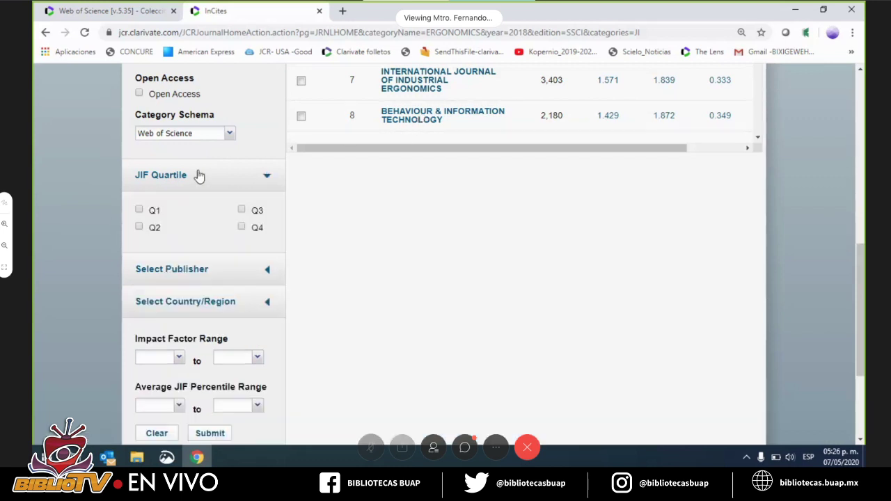
click(242, 209)
drag(860, 310, 861, 369)
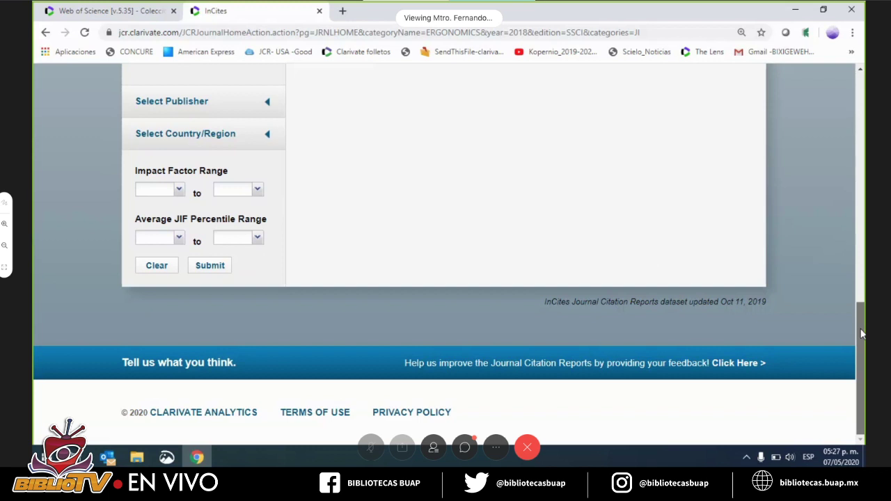
drag(861, 334, 861, 167)
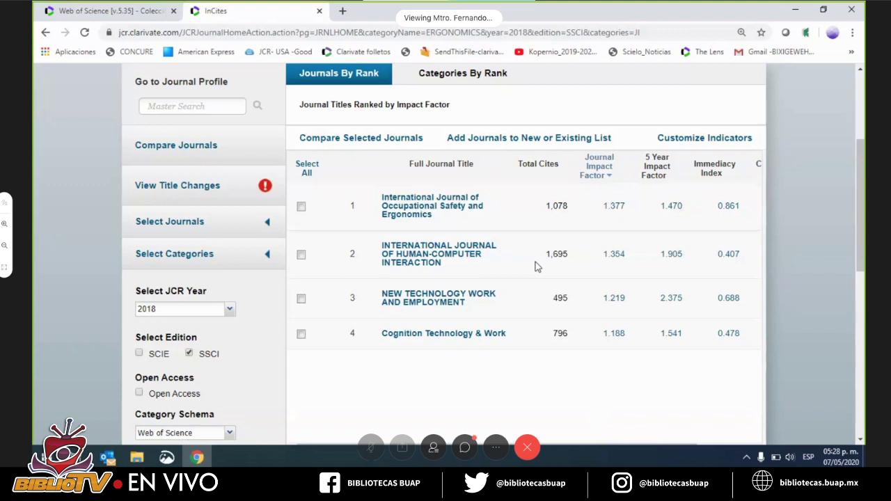
Return to Web of Science, open the search page and choose SciELO Citation Index as the database
click(129, 11)
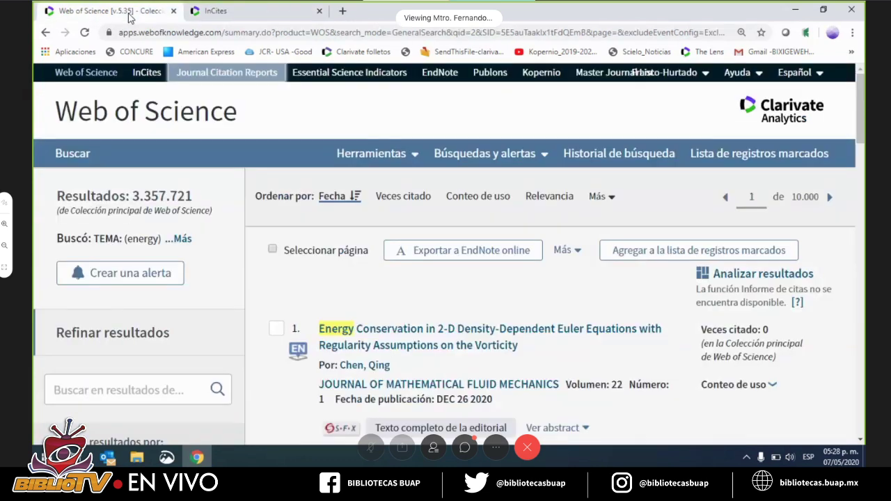
click(68, 154)
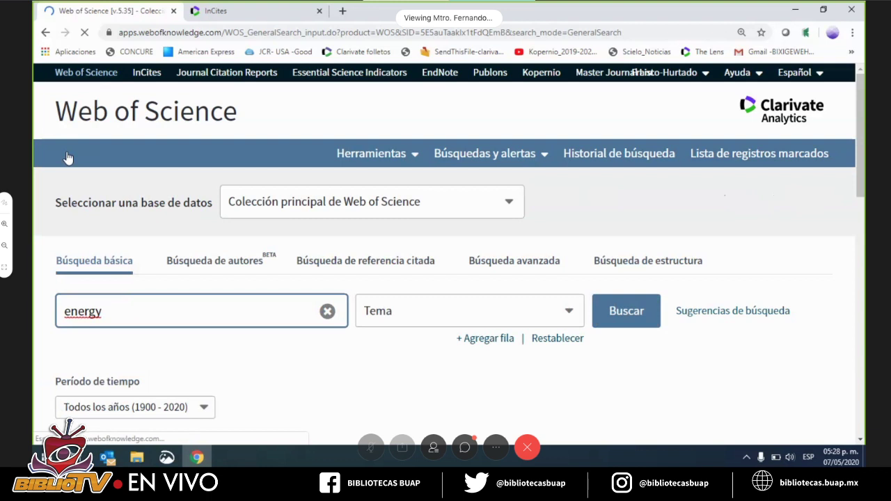
click(360, 202)
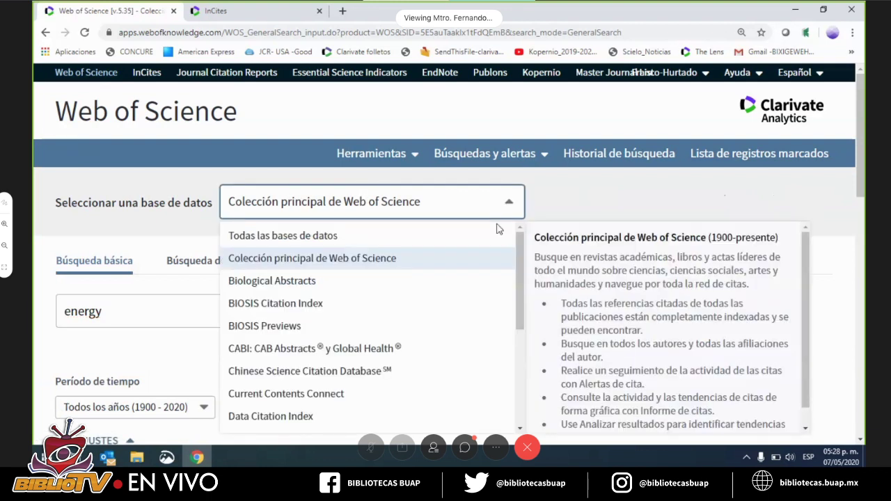
drag(517, 240, 523, 363)
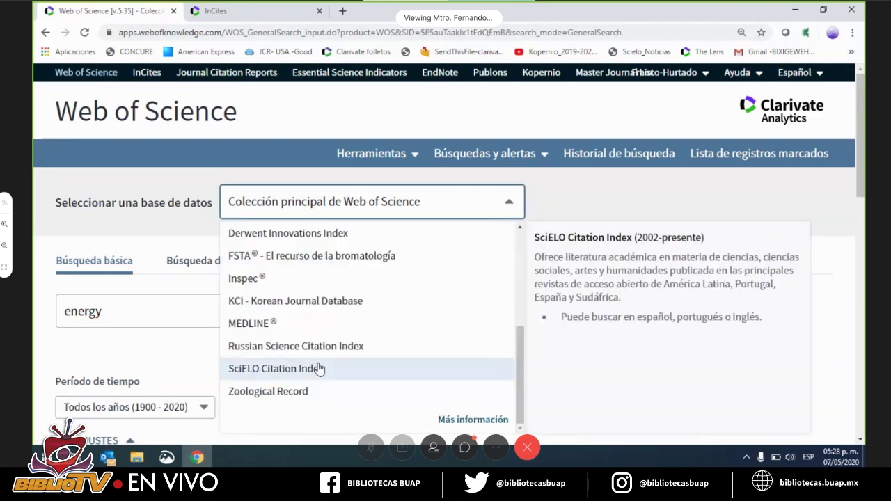
click(270, 370)
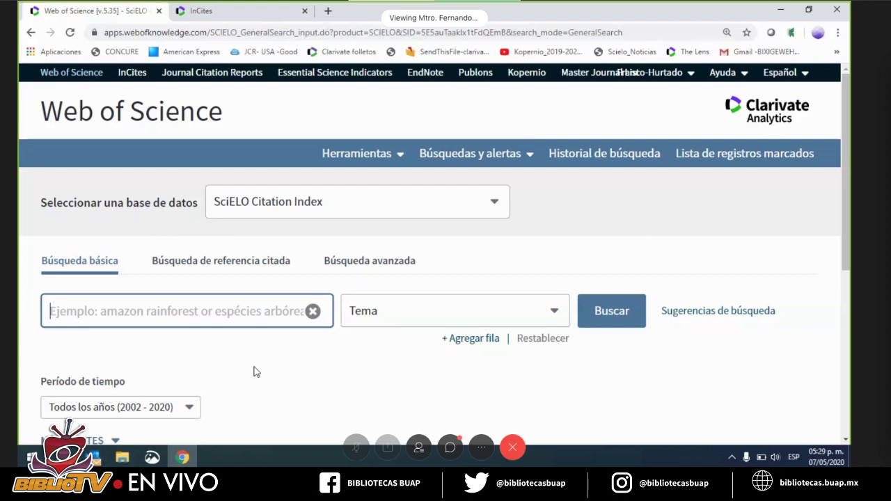
Search the SciELO Citation Index by topic for "energia"
text(energ)
key(BackSpace)
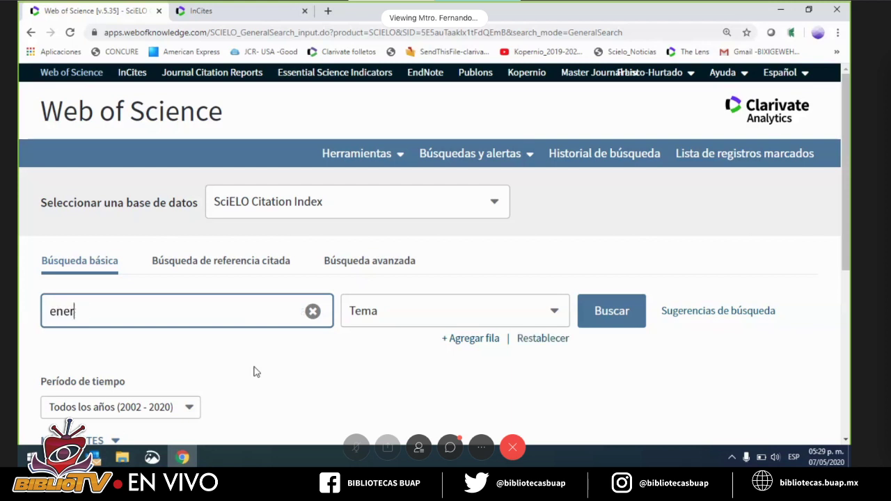
text(gia)
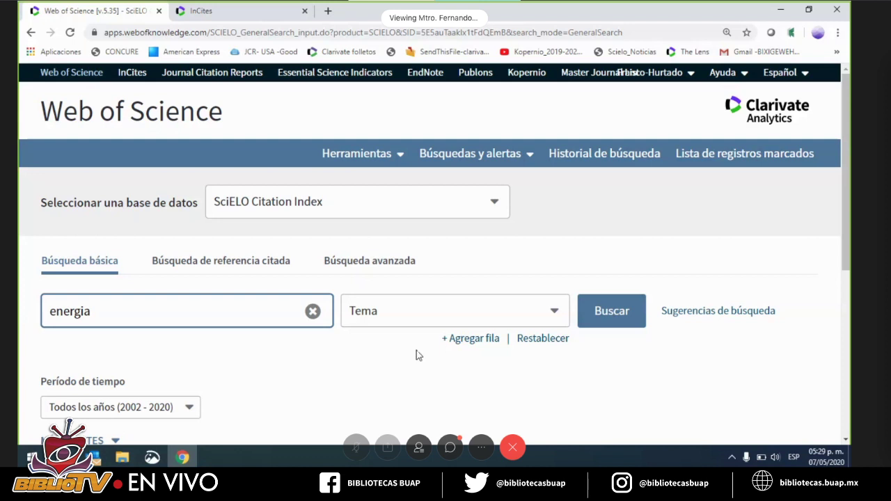
click(629, 317)
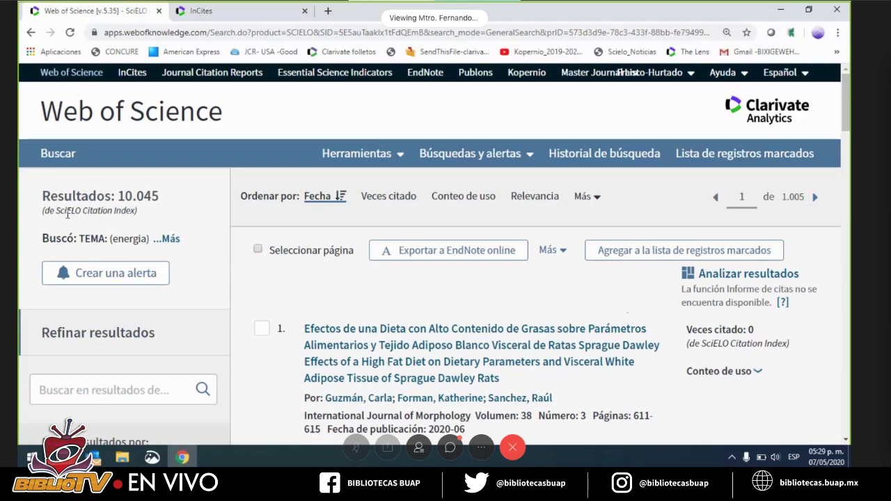
Sort the SciELO results by times cited, highlight the first record's citation count, and return to the Ergonomics journal list in Journal Citation Reports
drag(55, 210, 150, 241)
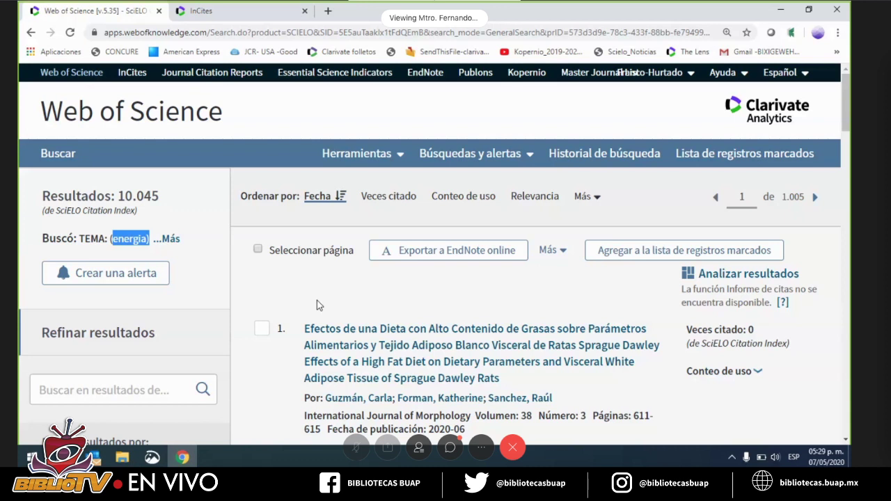
click(391, 198)
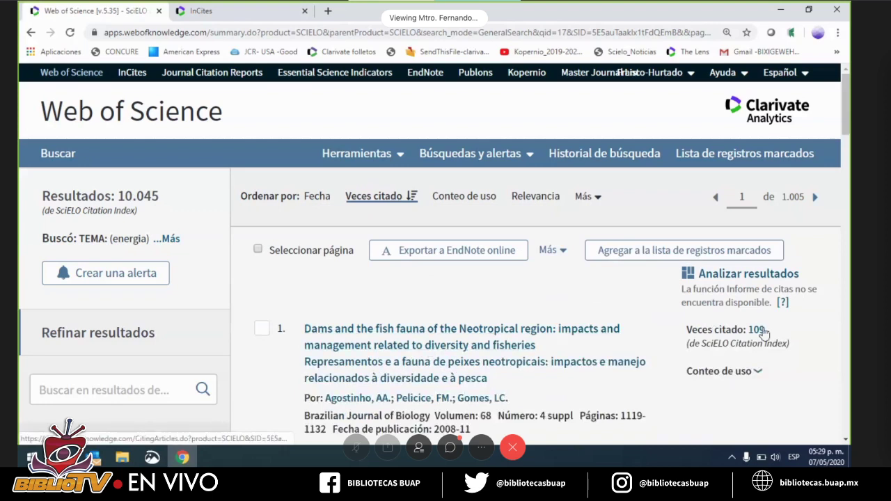
mouse_move(756, 330)
mouse_down()
mouse_move(782, 335)
mouse_move(746, 331)
mouse_up()
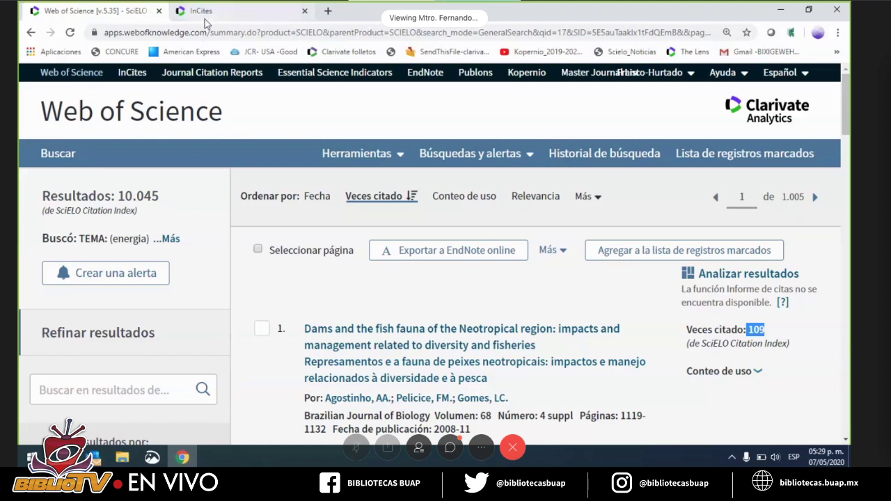
click(229, 73)
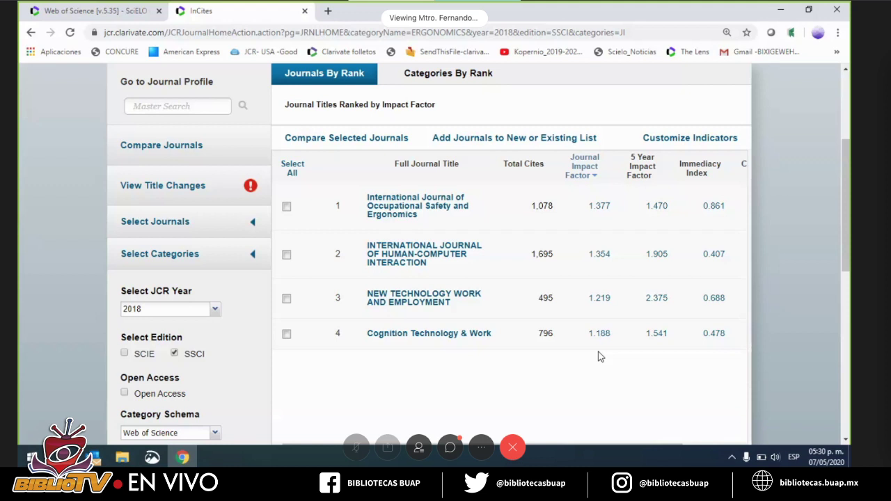
Open a new browser tab and load the YouTube search results for "wos latam"
click(327, 11)
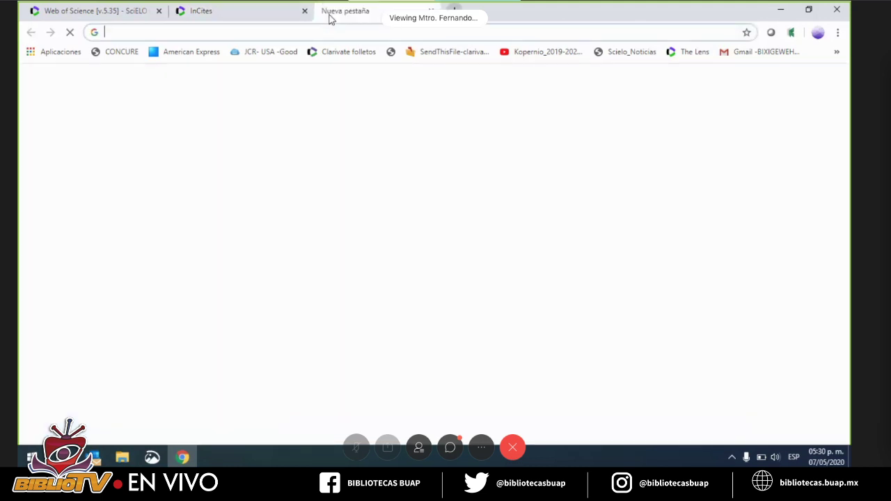
text(wo)
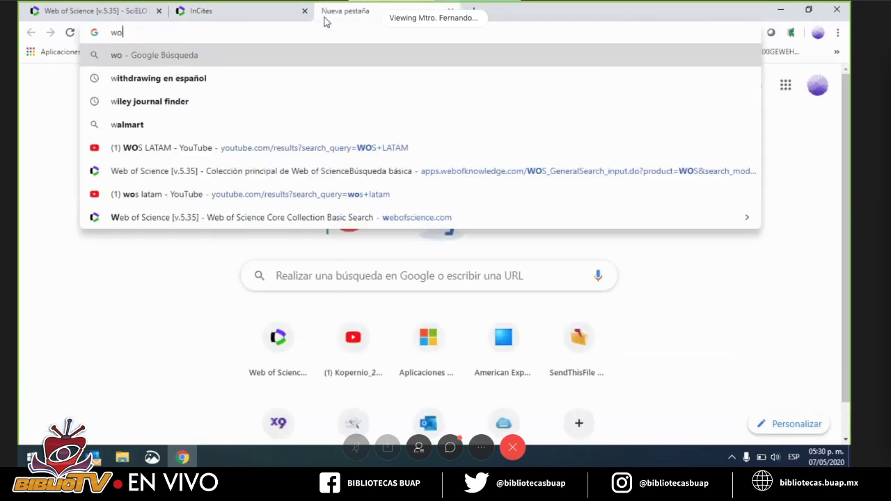
text(s latam)
key(Down)
key(Down)
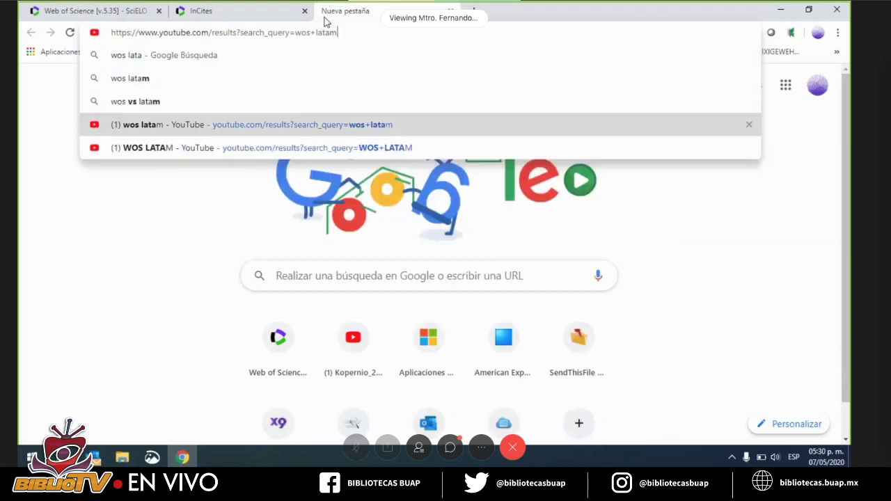
key(Return)
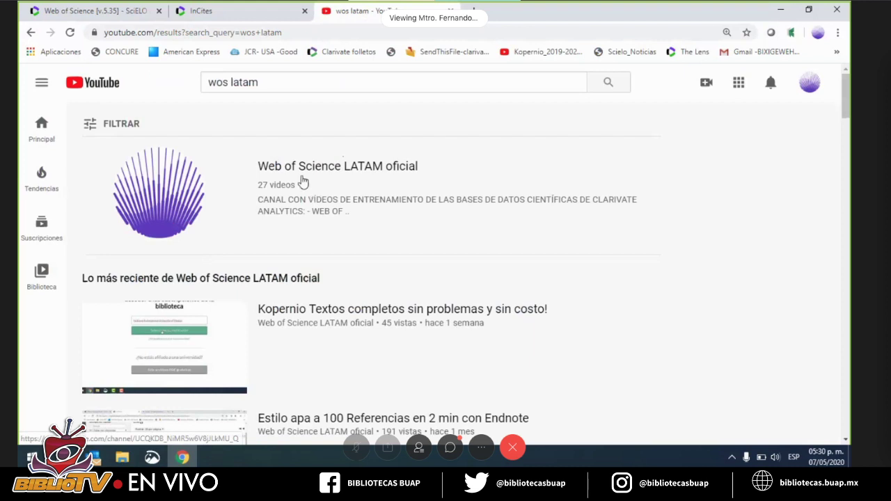
Open the Web of Science LATAM oficial channel and browse its full list of uploaded videos
click(303, 181)
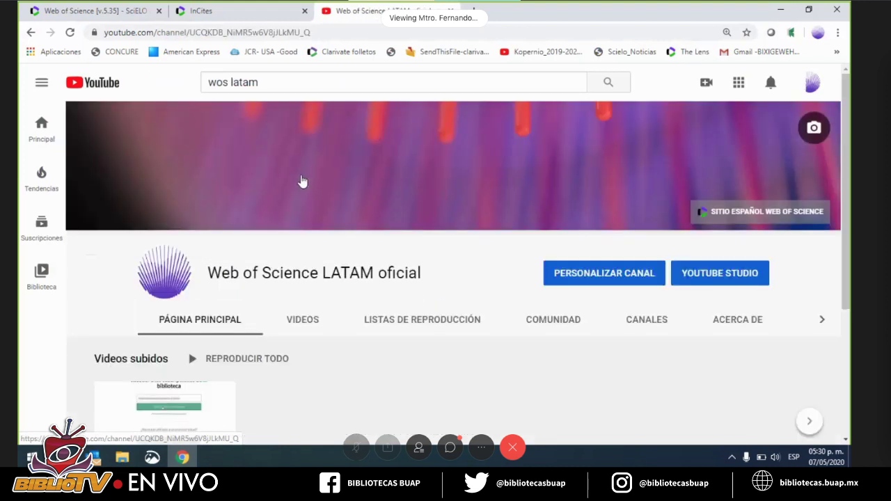
drag(848, 123, 849, 200)
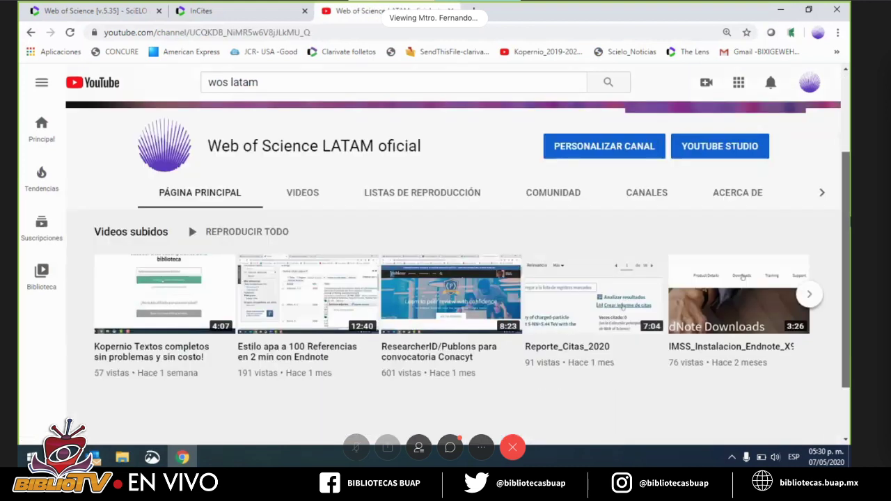
click(299, 172)
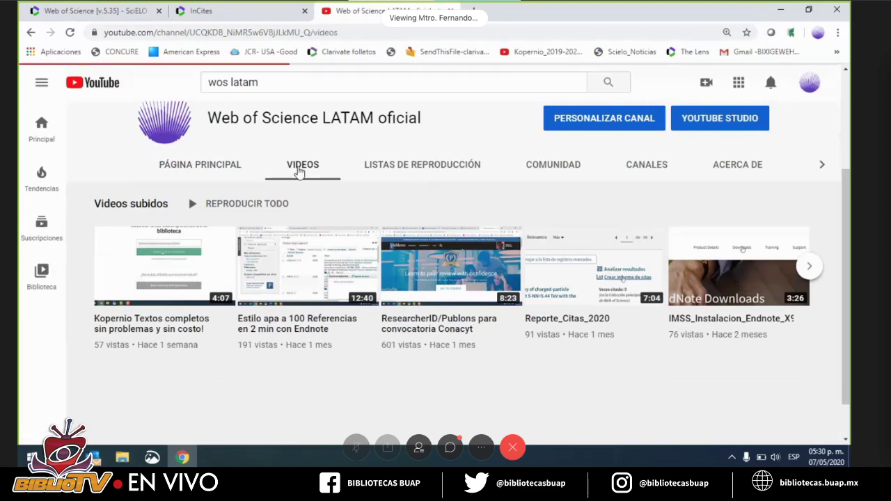
scroll(849, 202, down, 5)
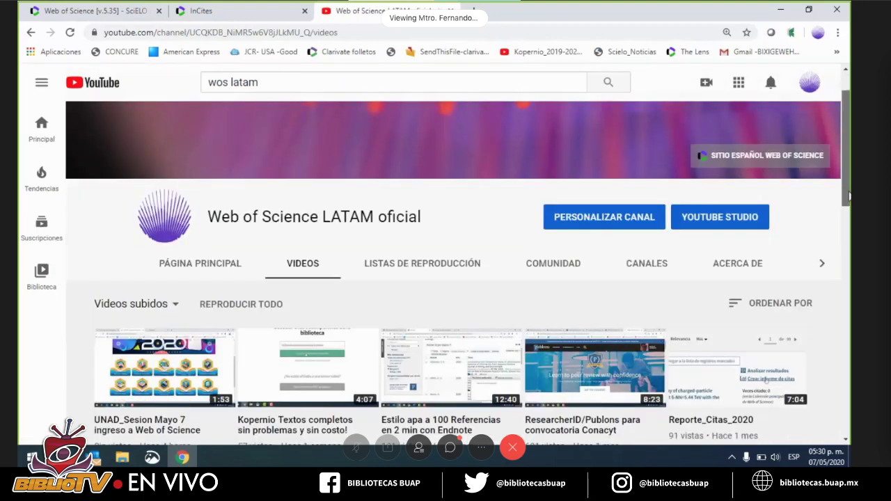